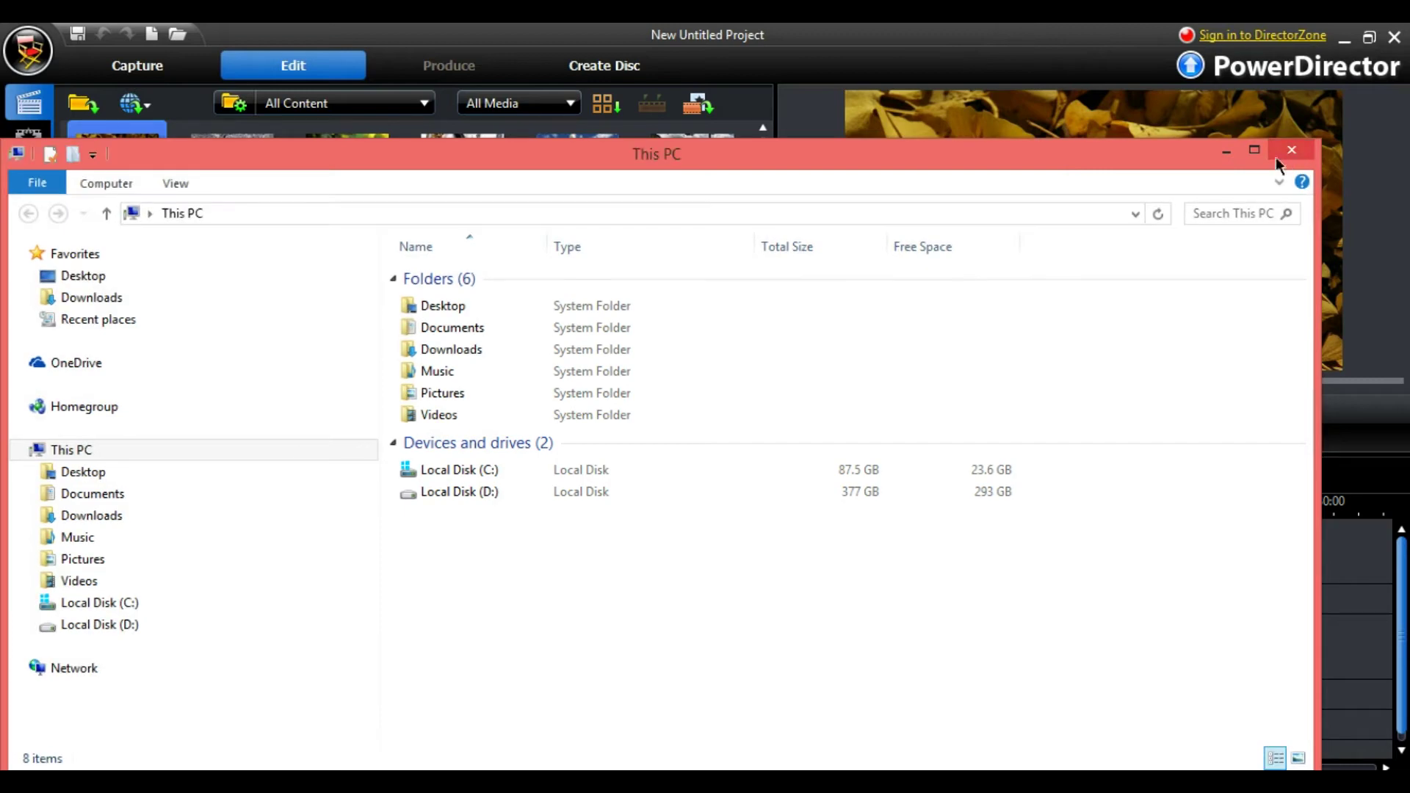
Open the smart video sly file from the Documents folder in Windows Media Player.
drag(671, 161, 695, 210)
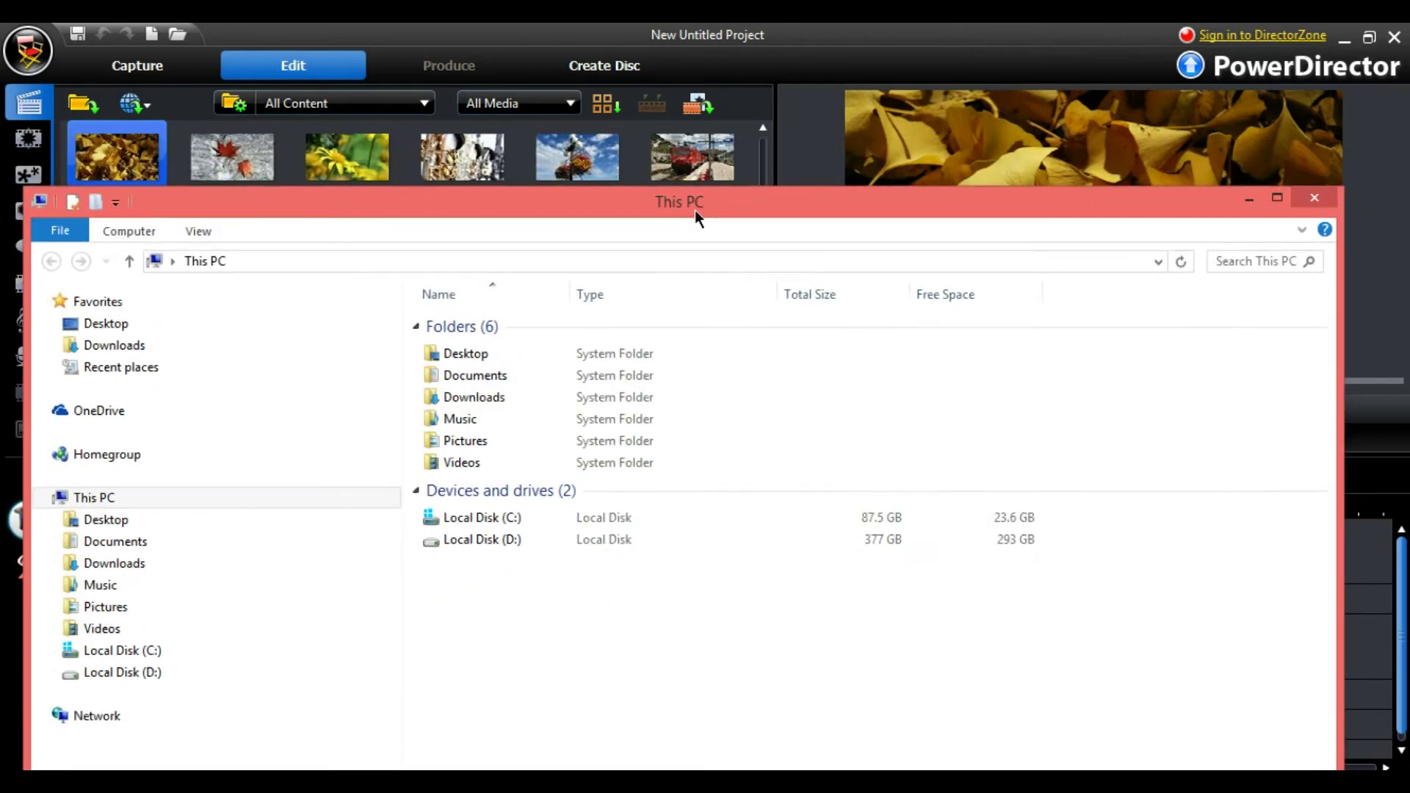
click(116, 543)
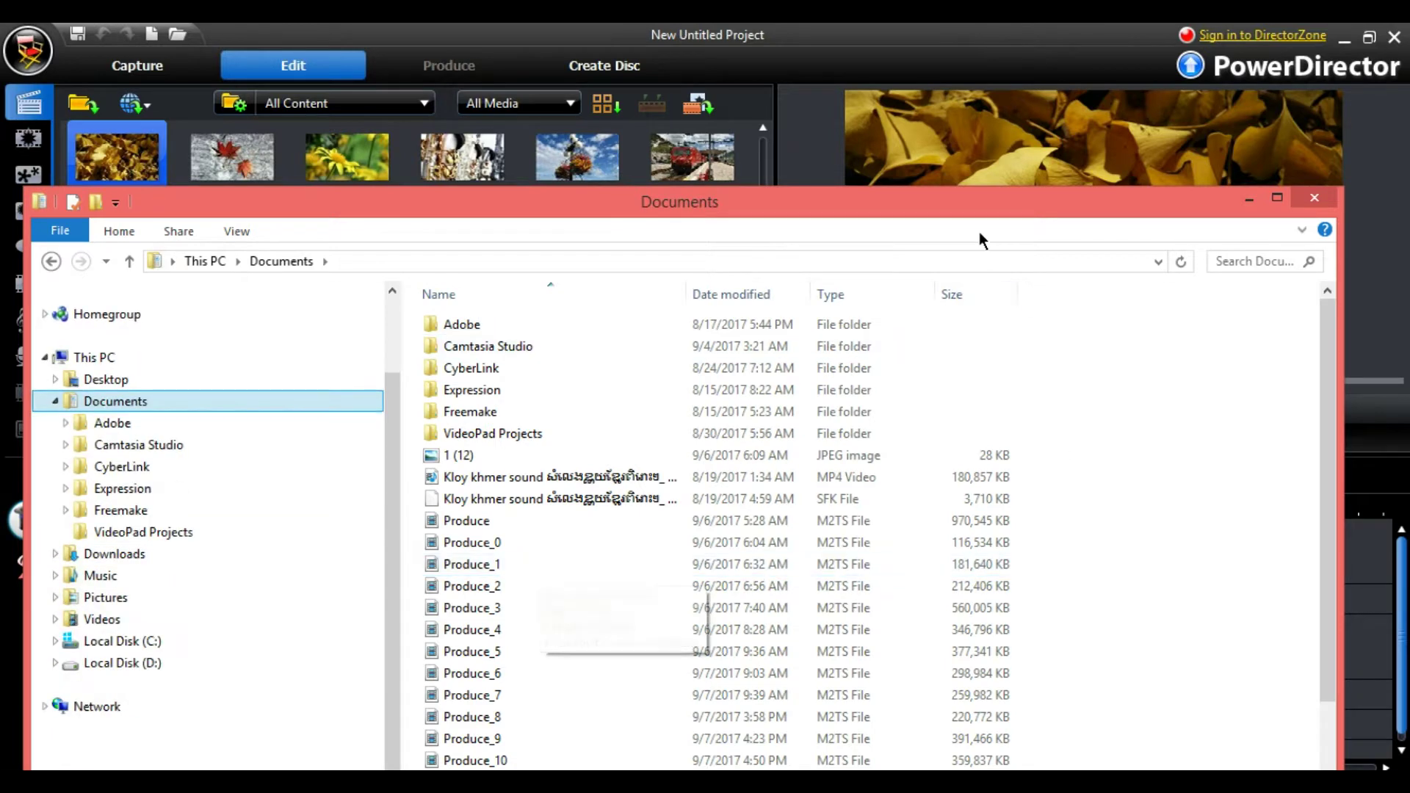
drag(970, 203, 944, 80)
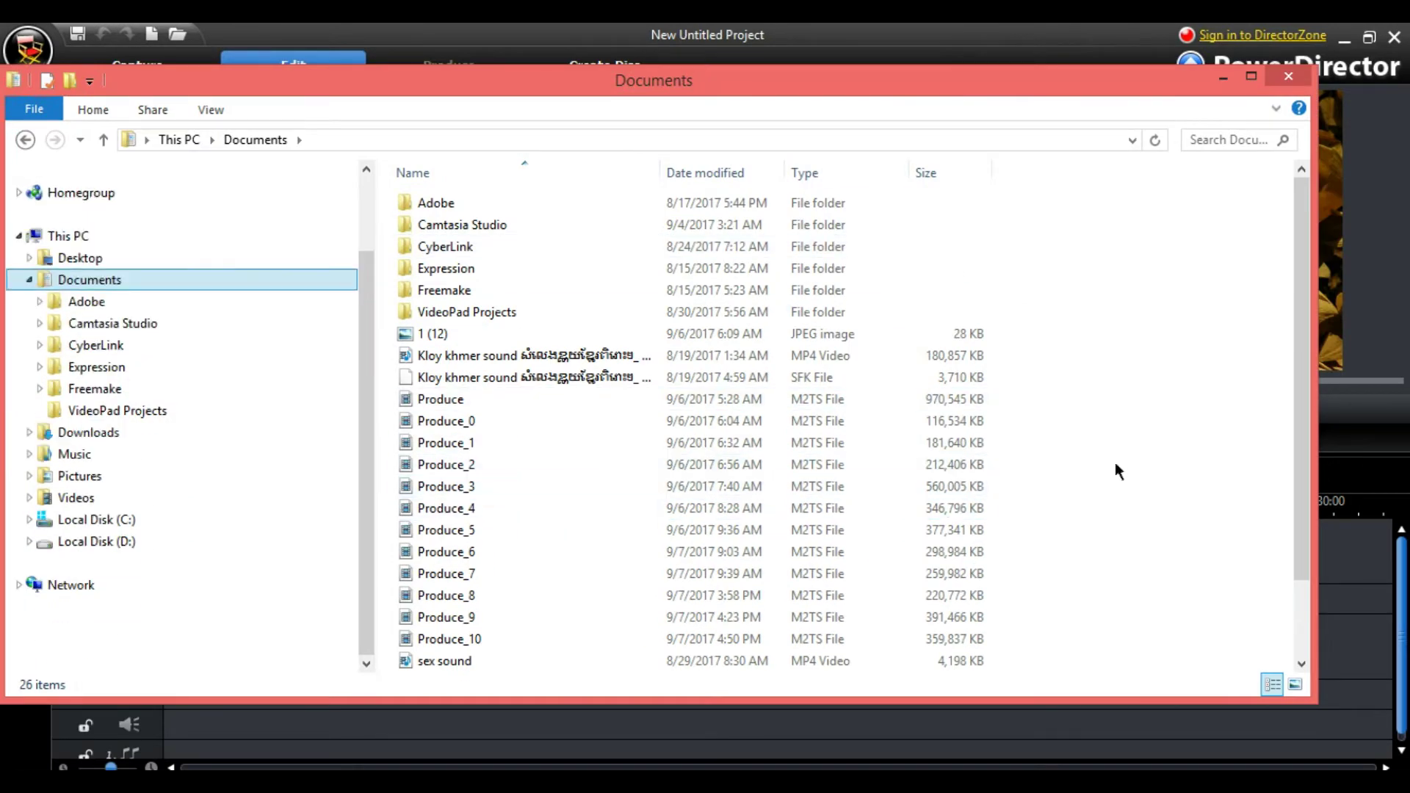
scroll(1306, 624, down, 2)
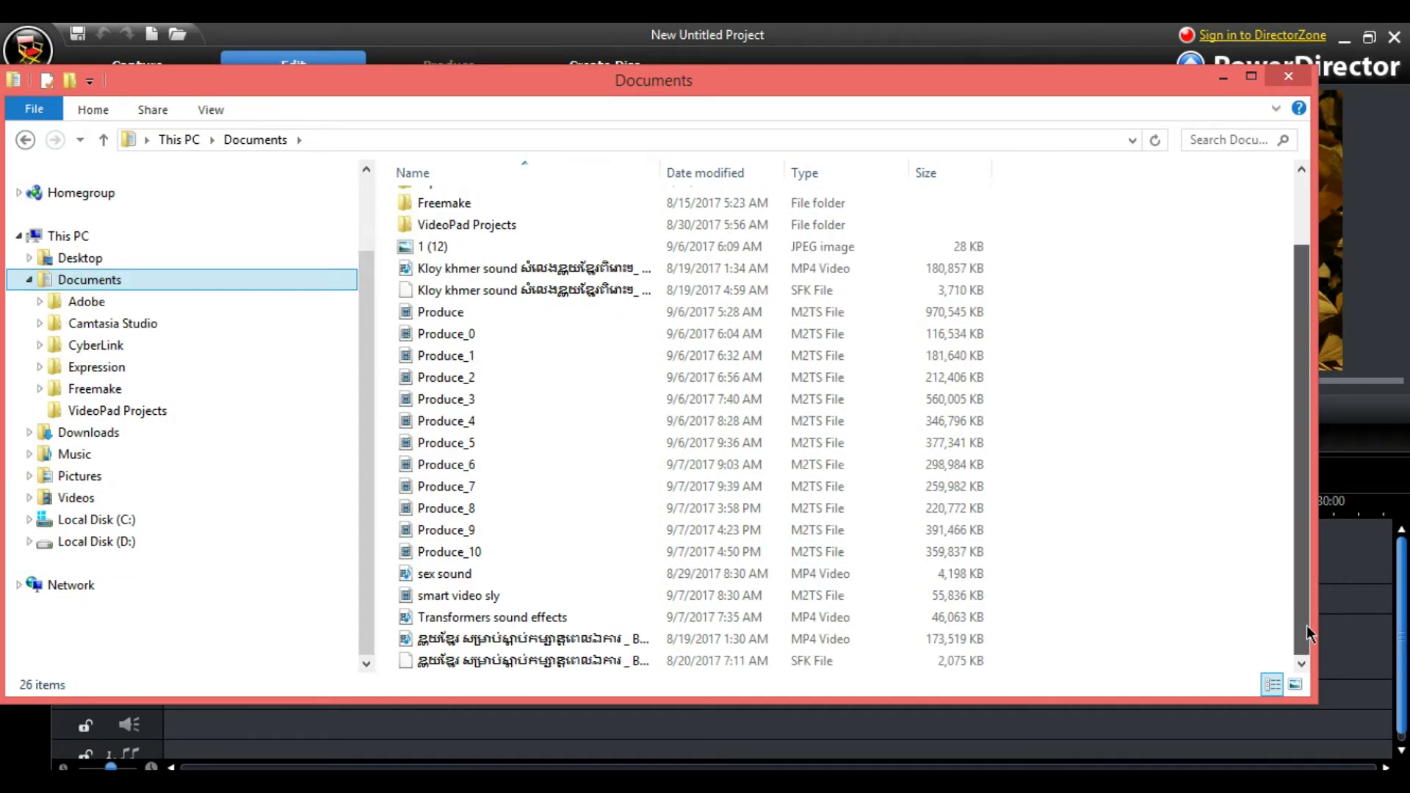
click(457, 601)
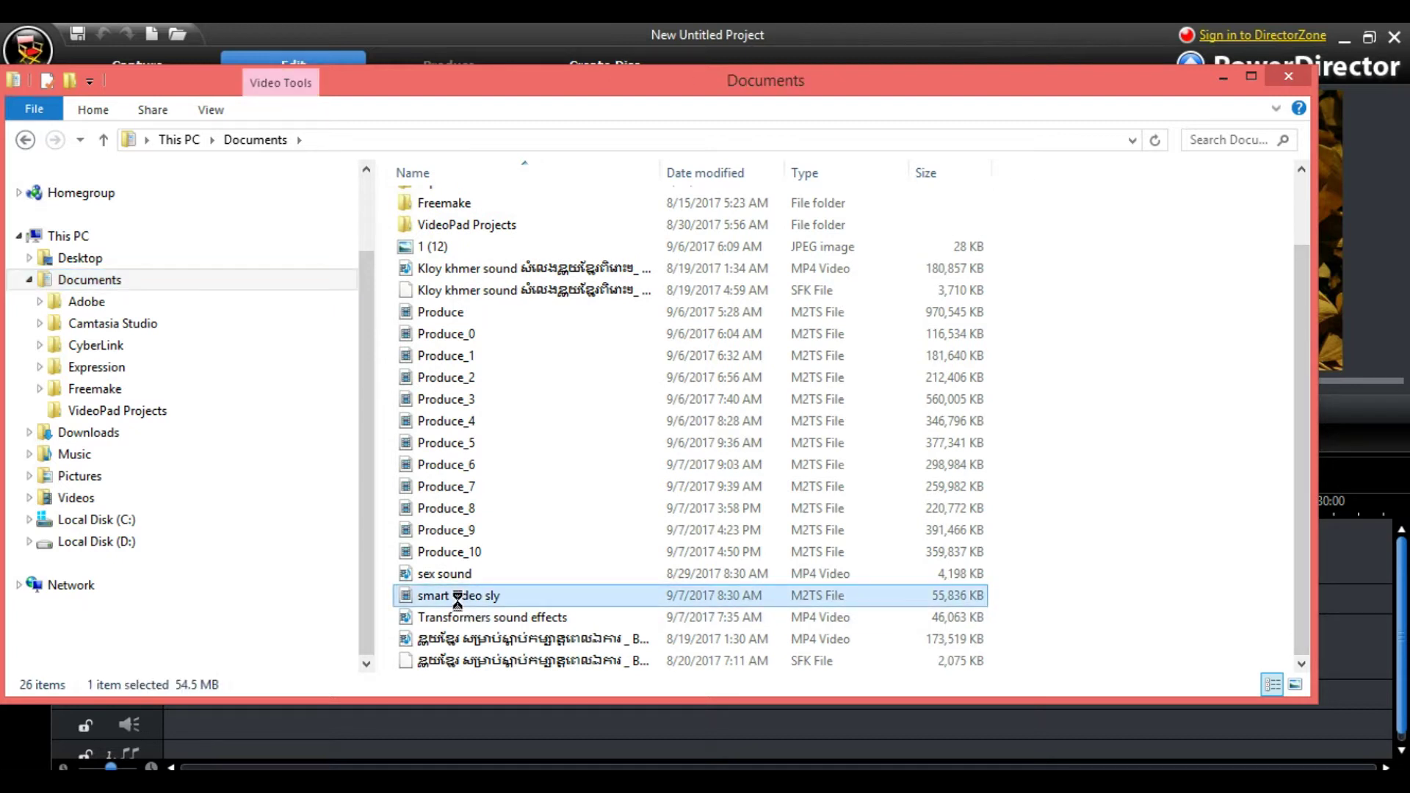
right_click(457, 600)
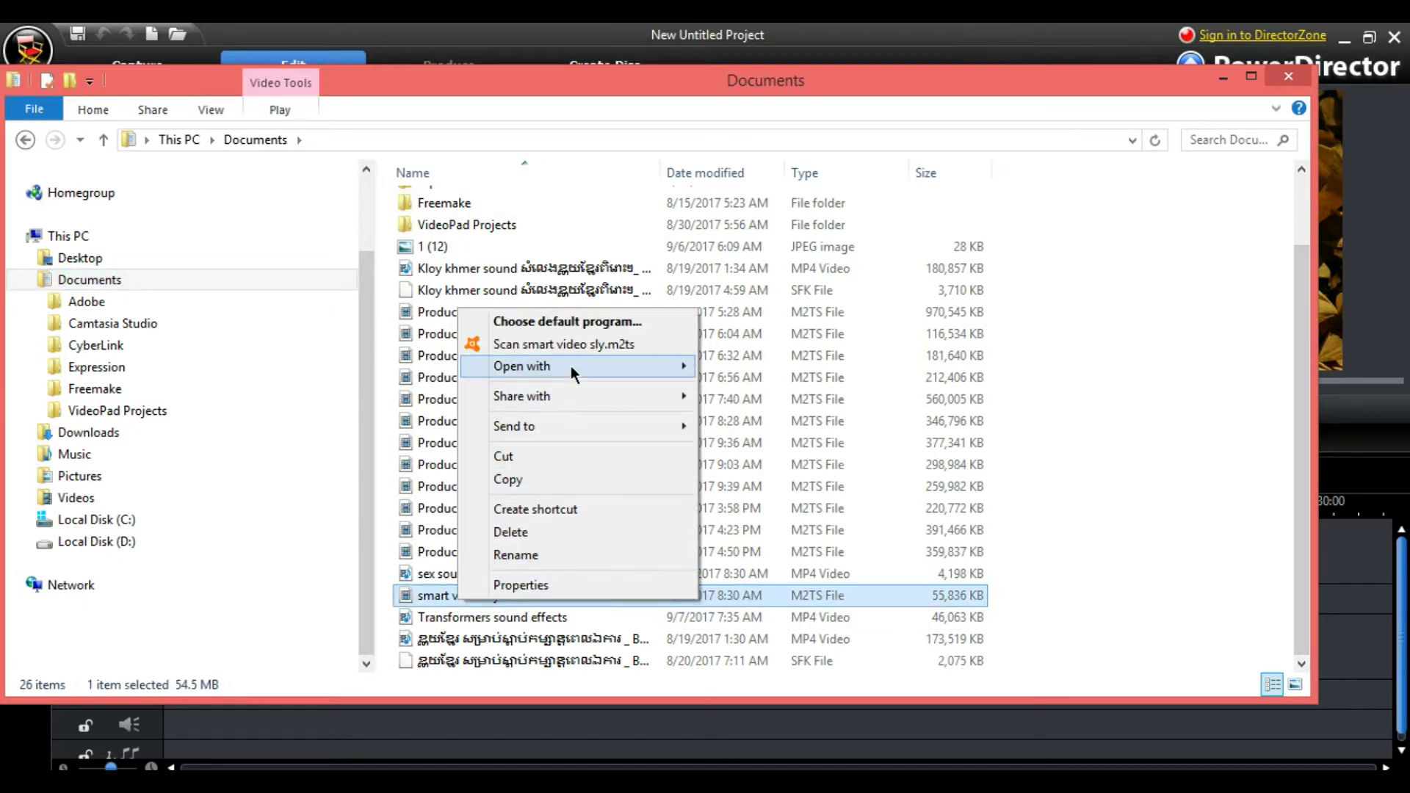
mouse_move(570, 366)
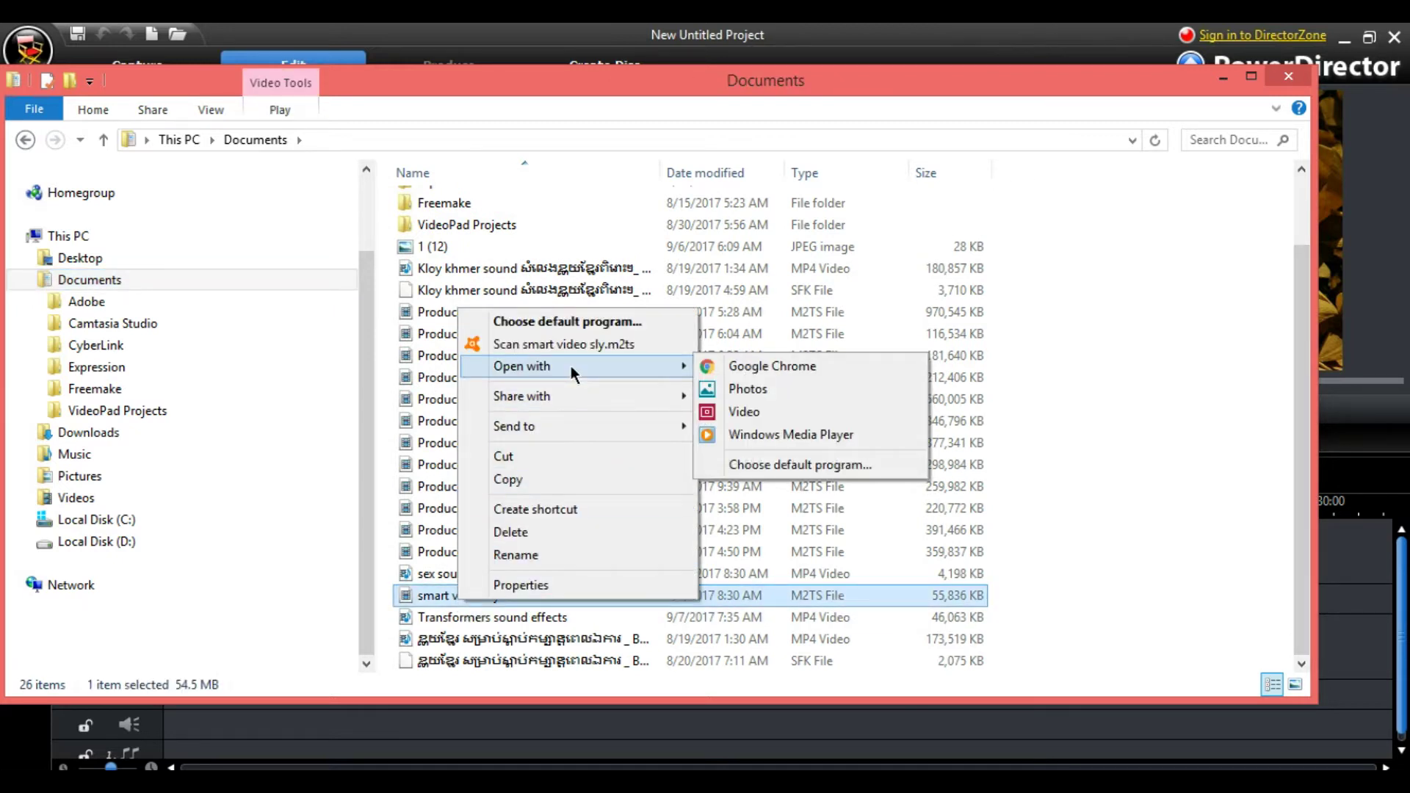
click(743, 438)
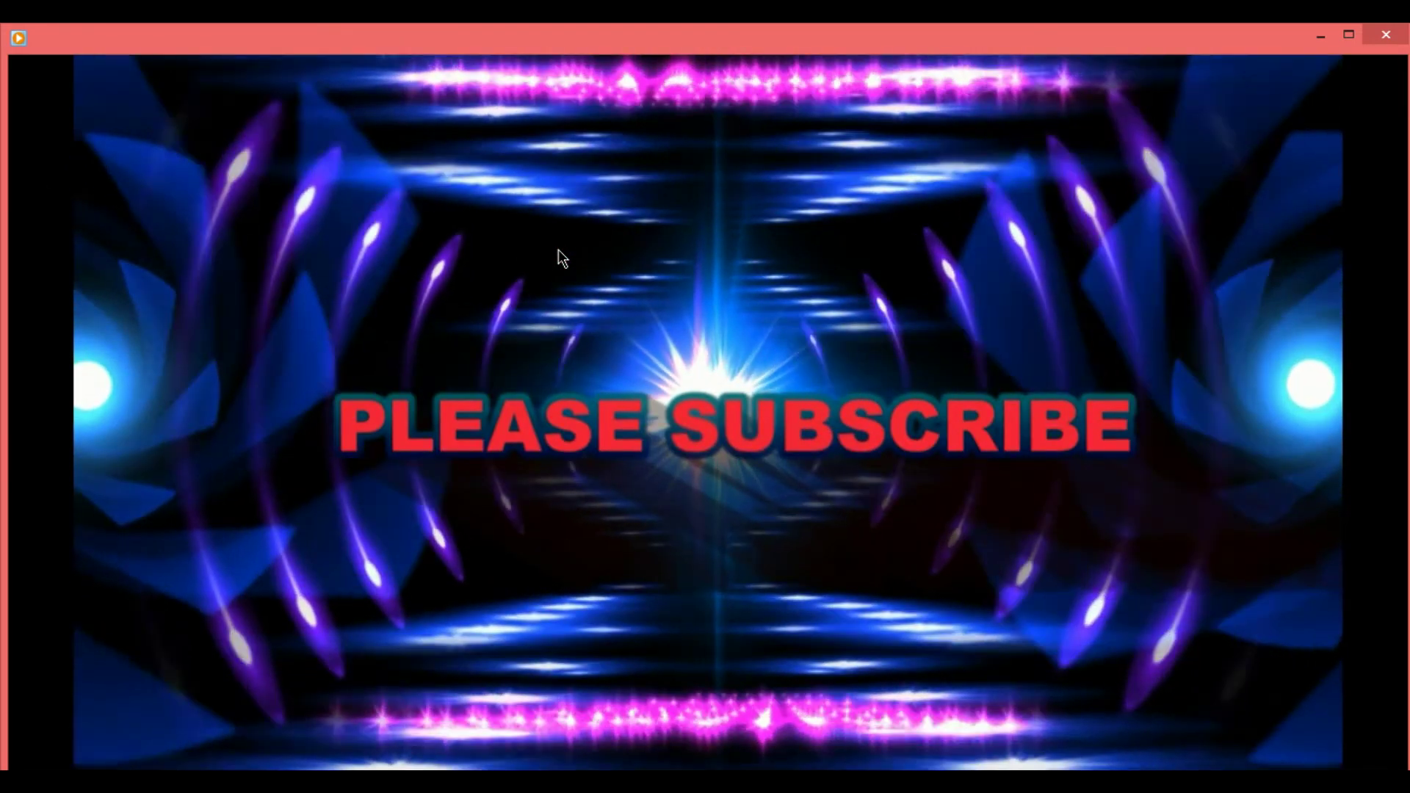
Watch the sample intro video to its end, and close the player and the Documents window.
mouse_move(488, 308)
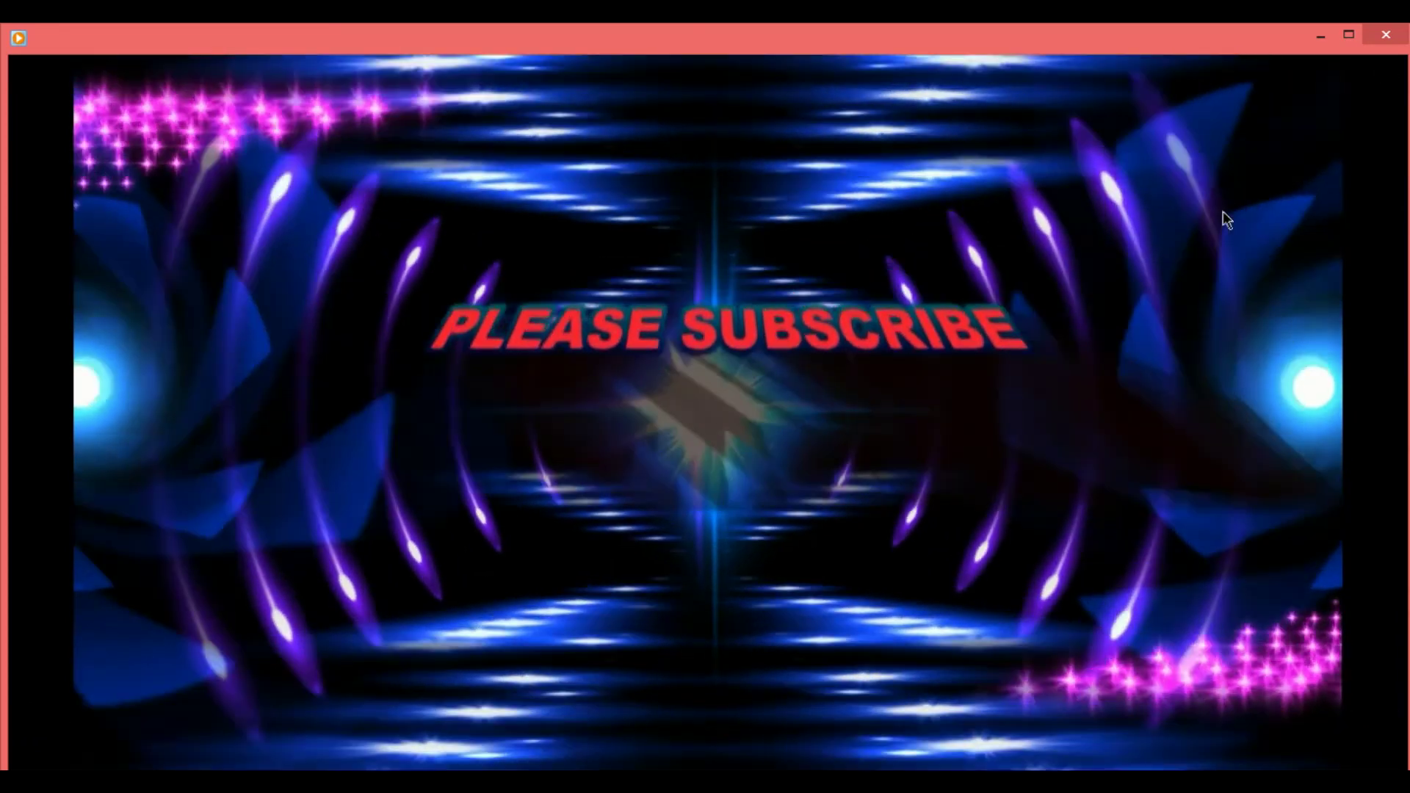
mouse_move(1221, 213)
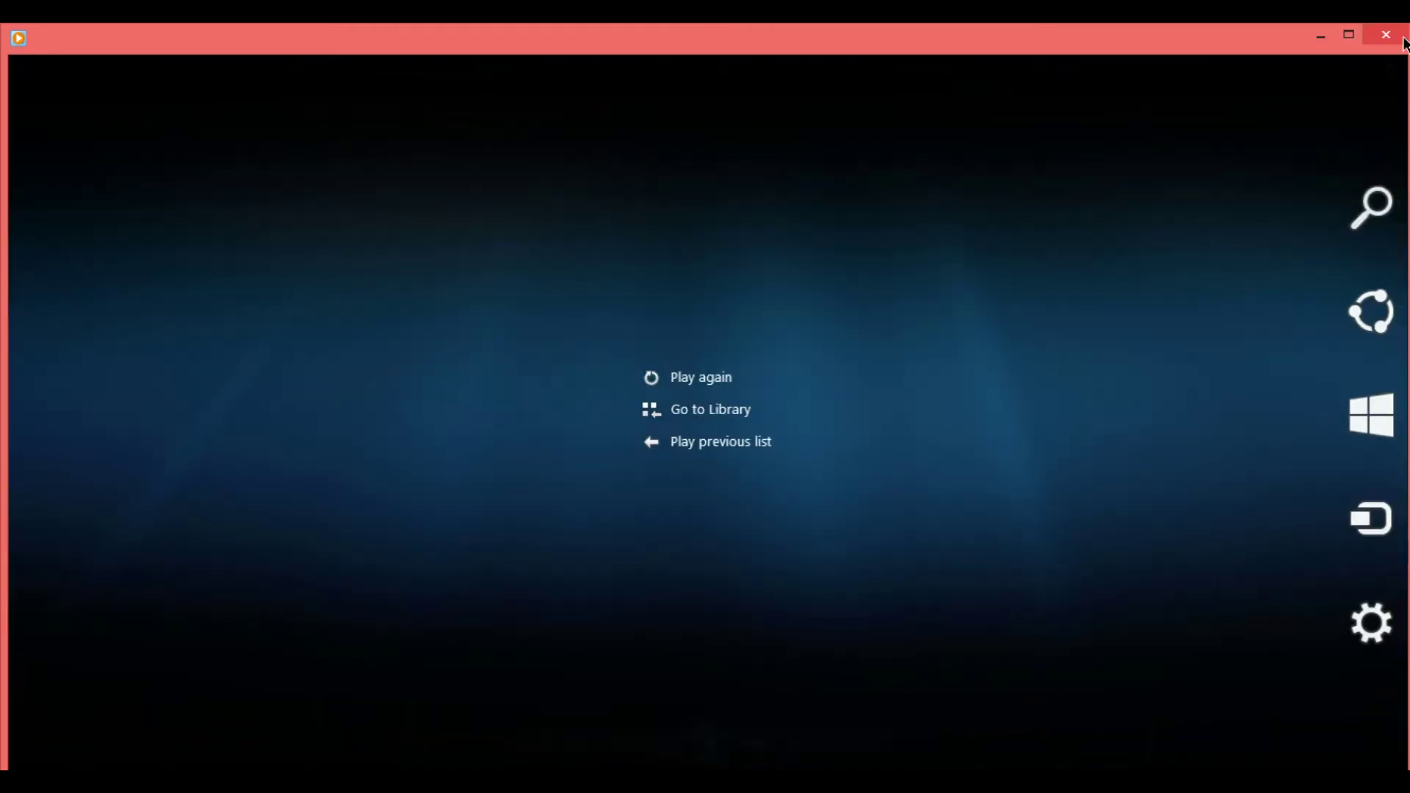
click(1403, 41)
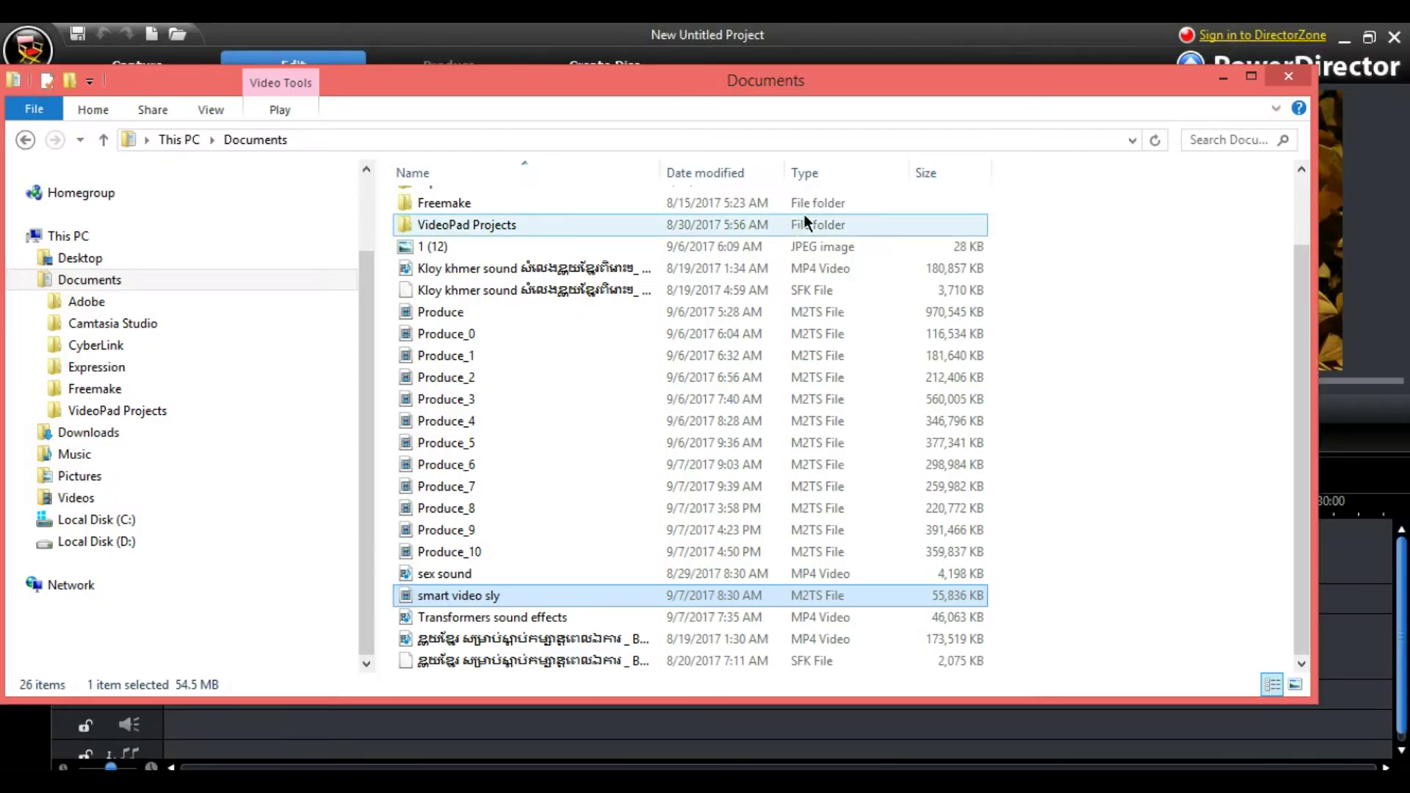
click(1297, 77)
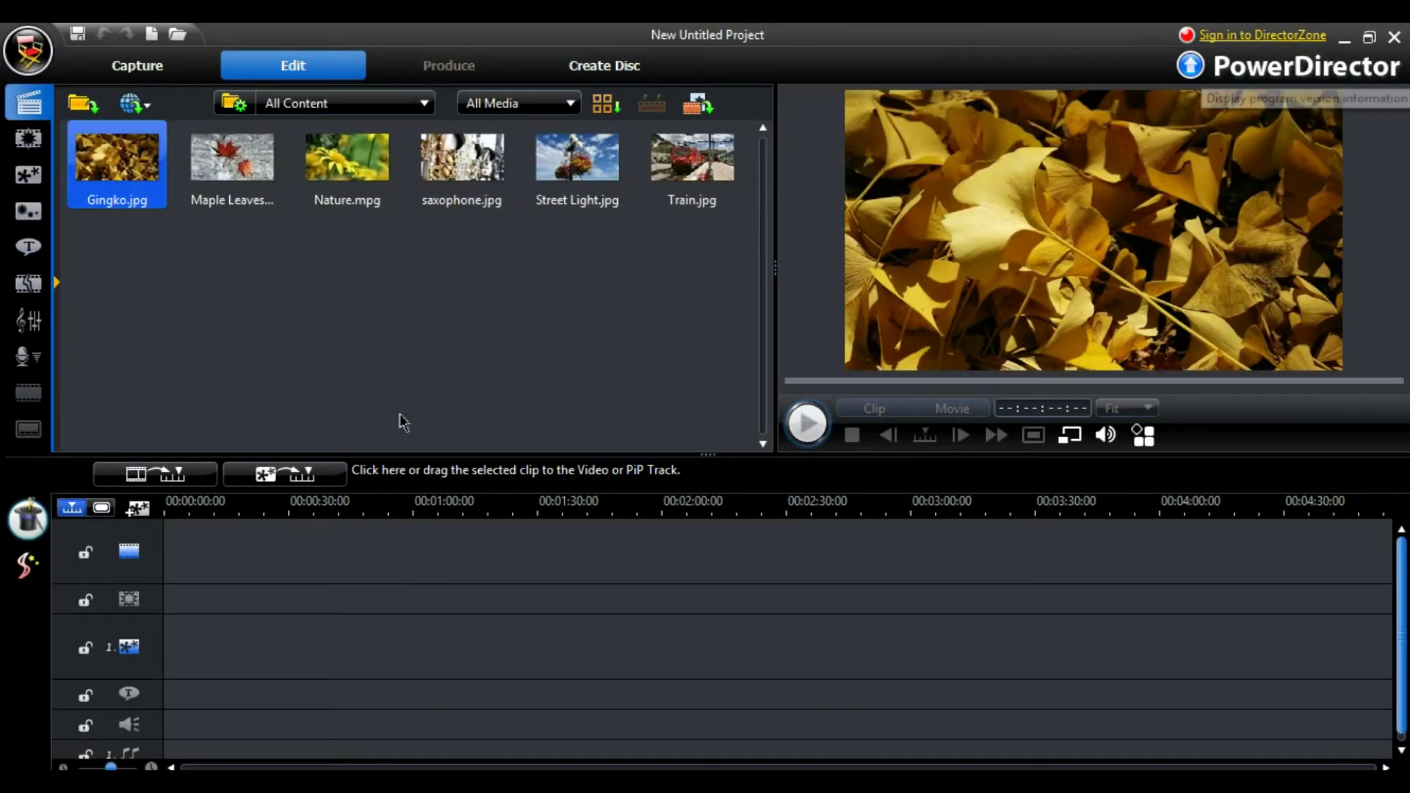
Open the Documents folder in a separate File Explorer window and dismiss the media file import dialog.
click(80, 107)
click(140, 165)
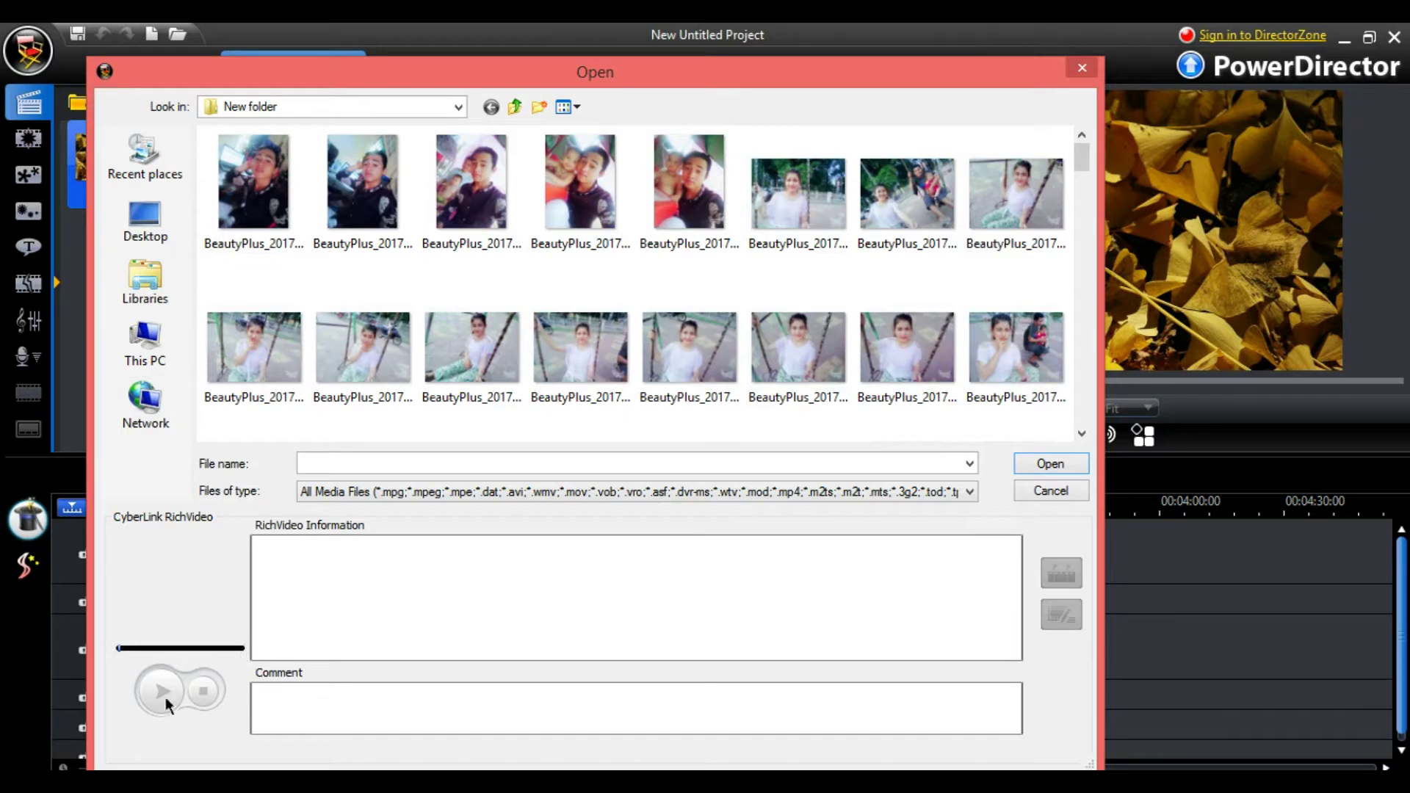
key(super+e)
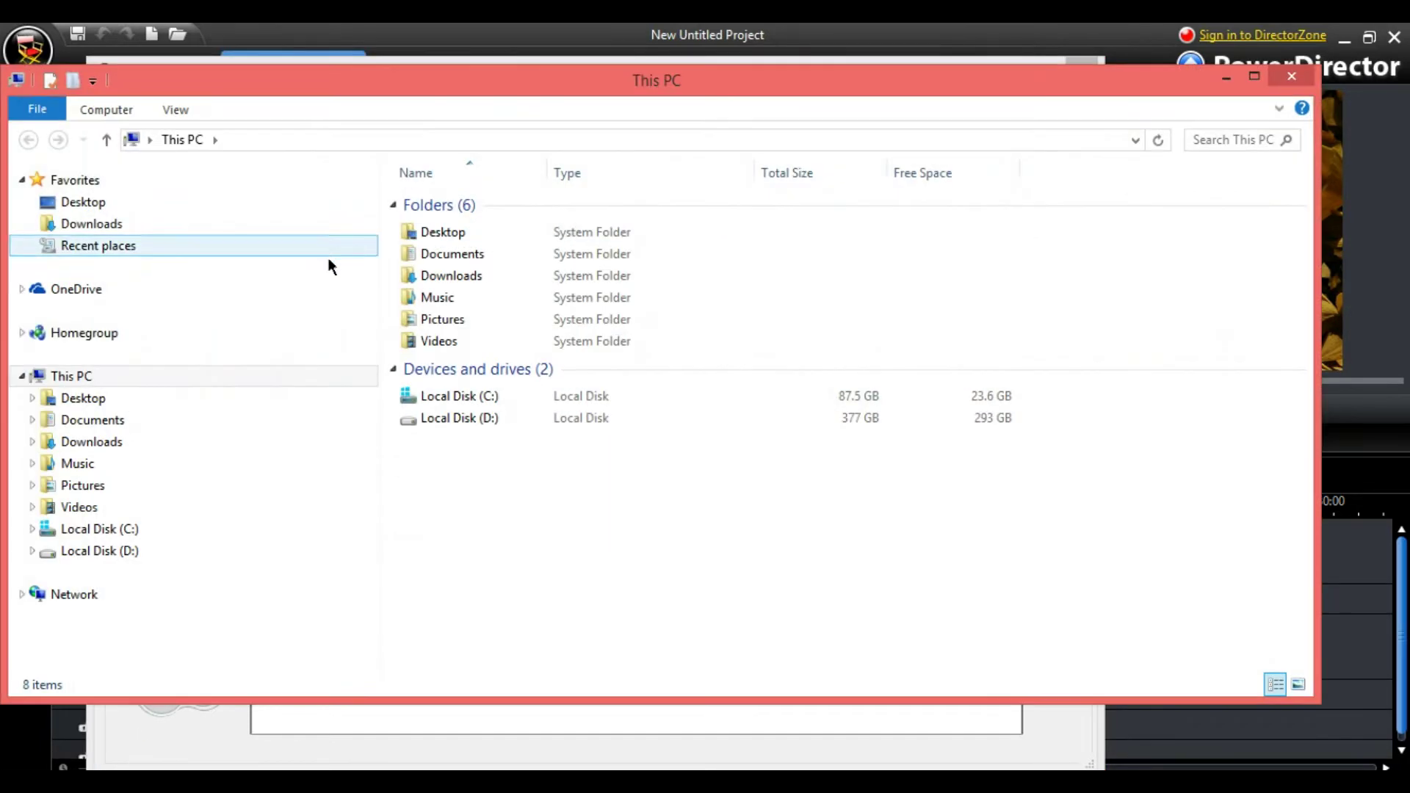
double_click(443, 259)
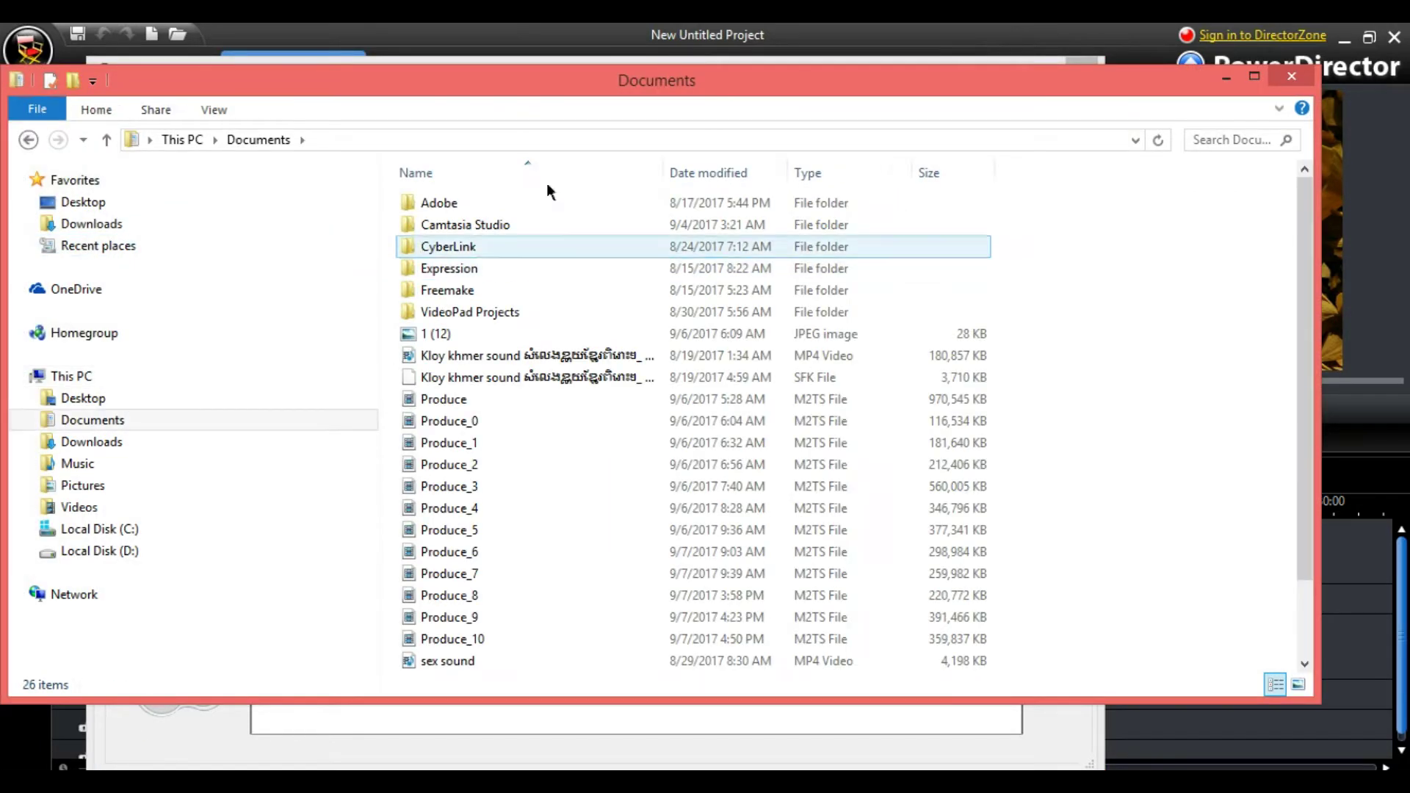
drag(662, 81, 819, 342)
click(1077, 77)
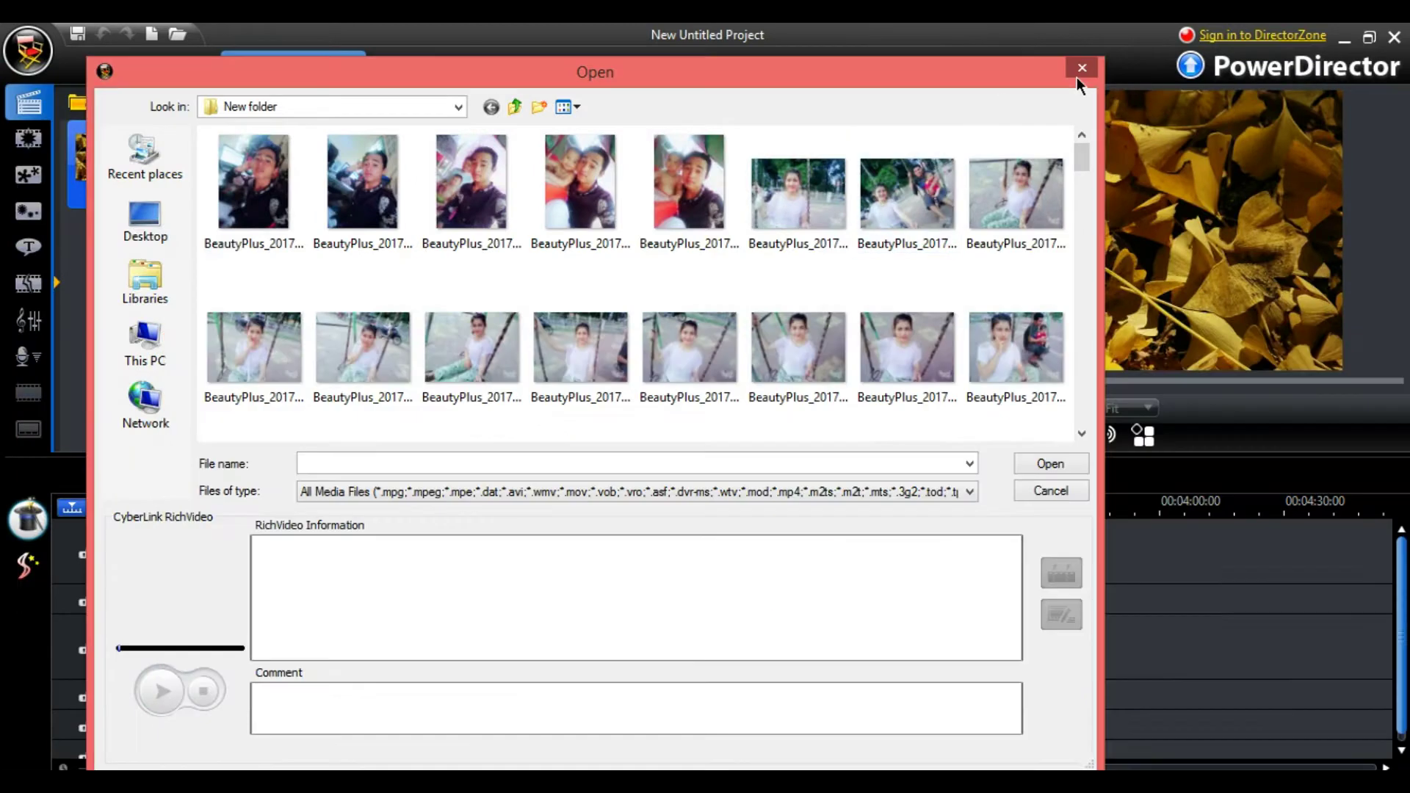
click(1074, 71)
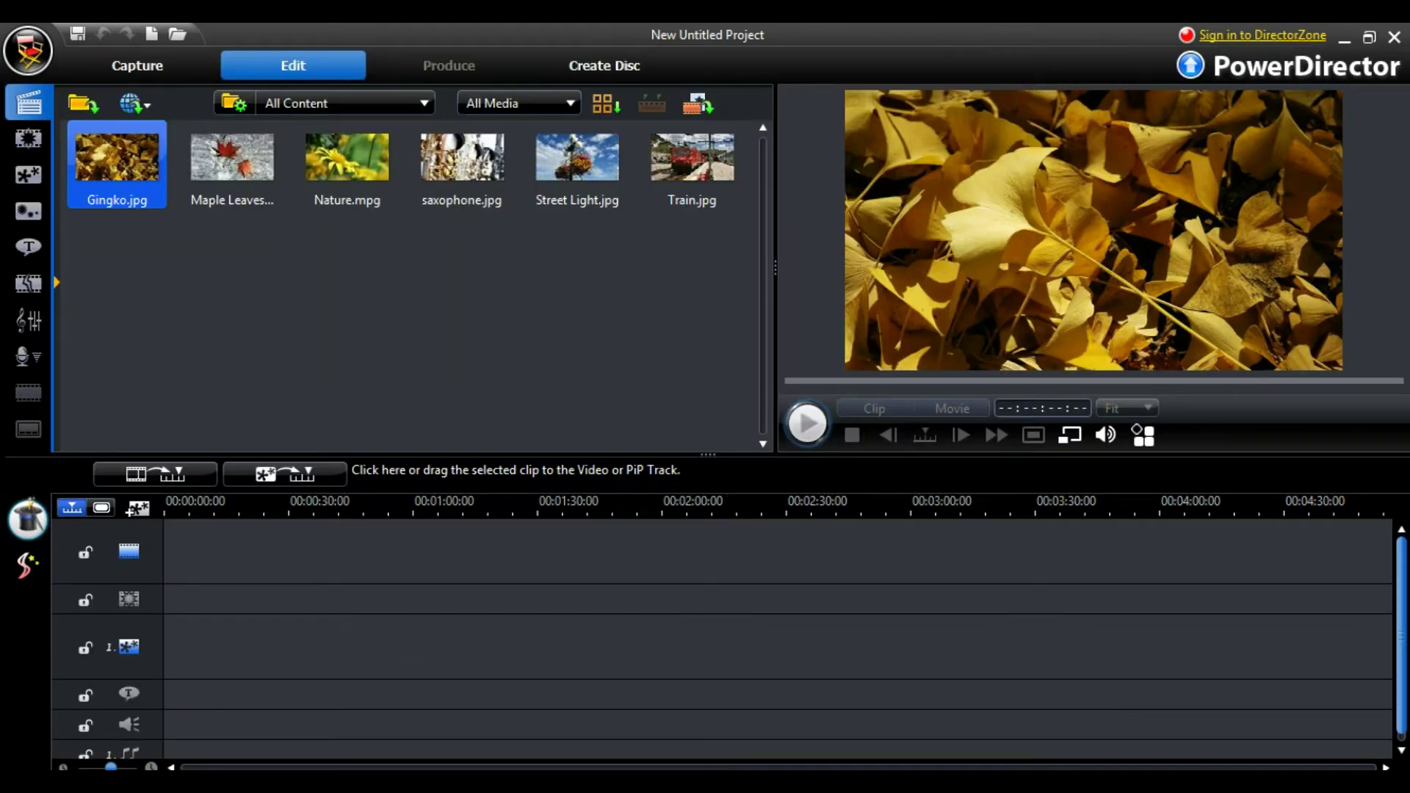
Import the Transformers sound effects video from the Documents folder into the PowerDirector media library.
click(147, 690)
drag(523, 323, 742, 139)
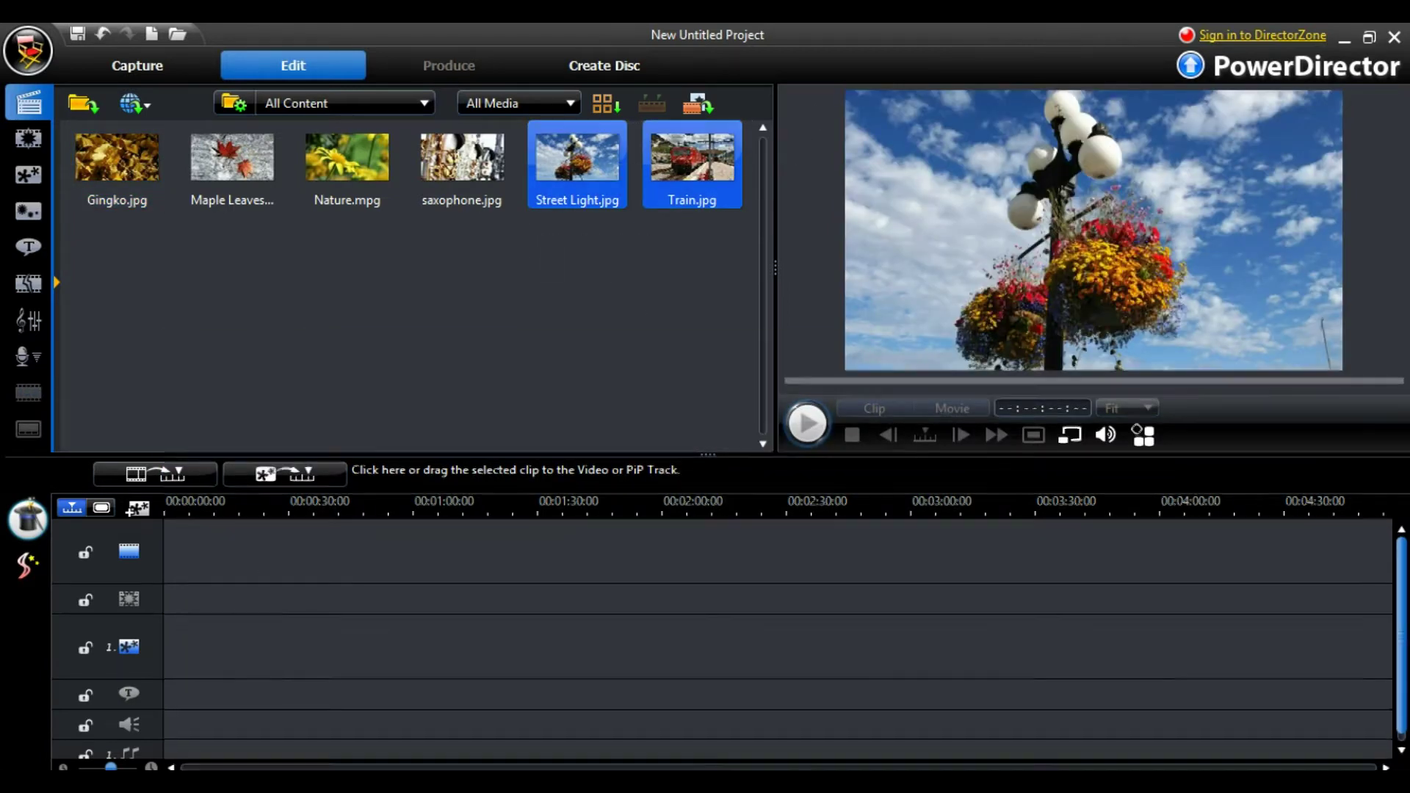
key(alt+Tab)
drag(507, 340, 736, 142)
scroll(800, 411, down, 2)
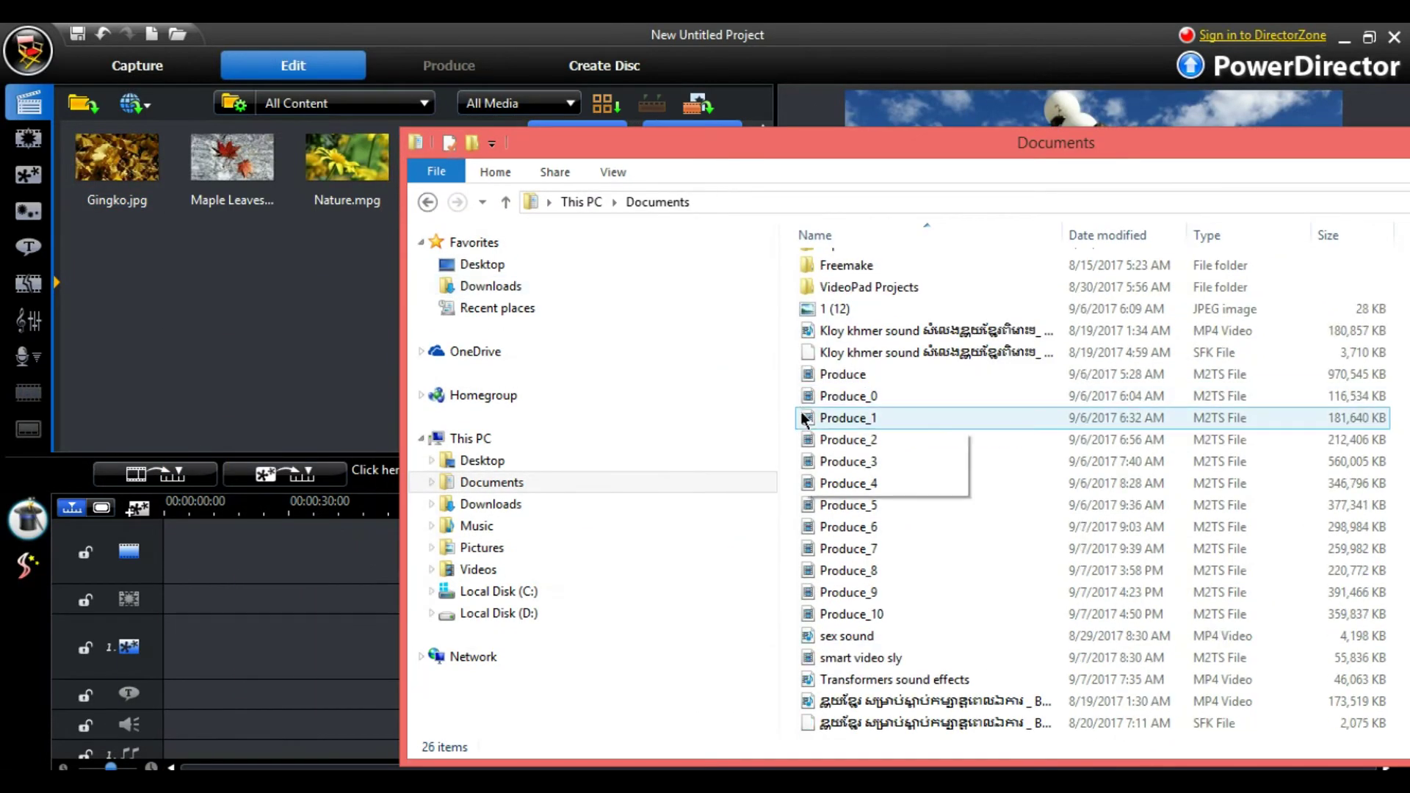
click(843, 641)
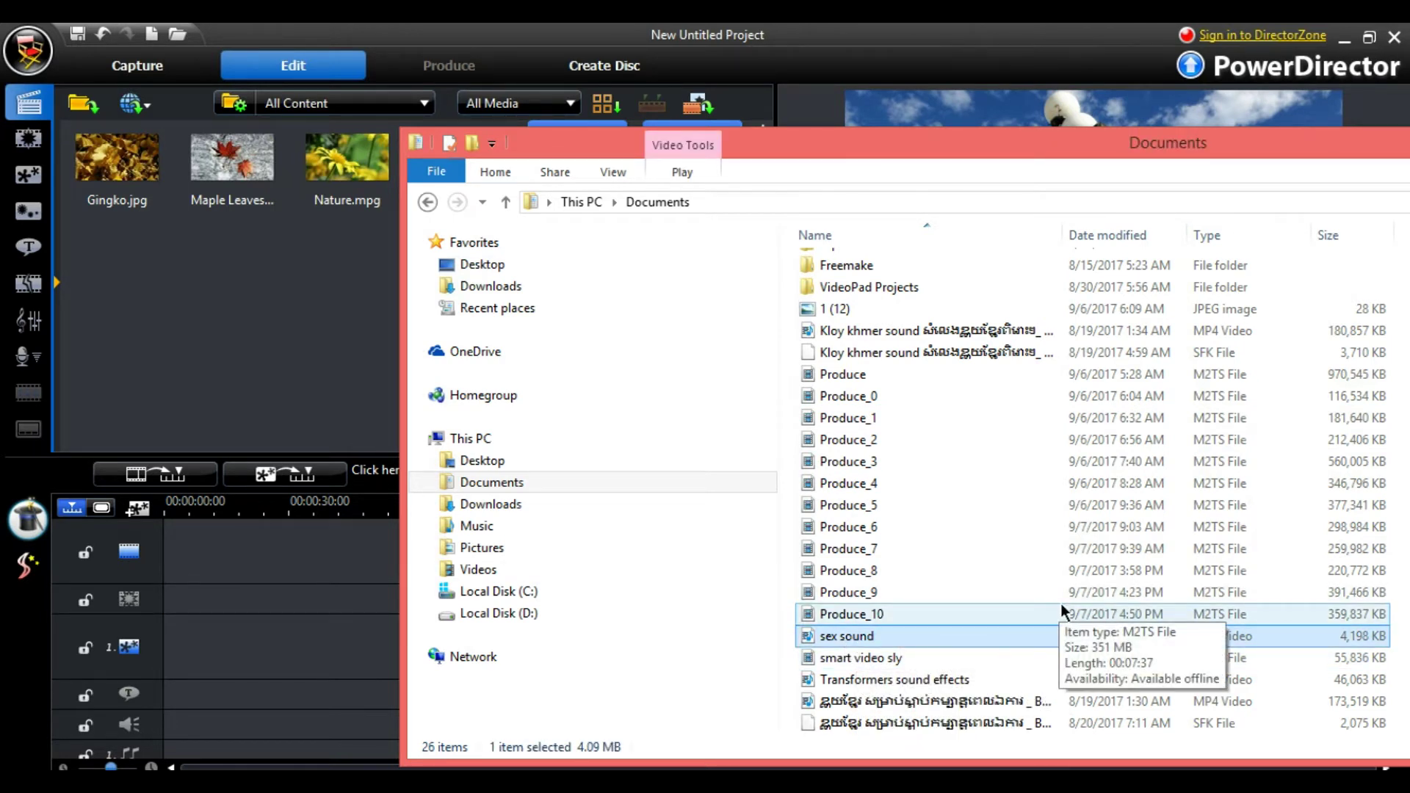
click(888, 679)
drag(873, 682, 295, 350)
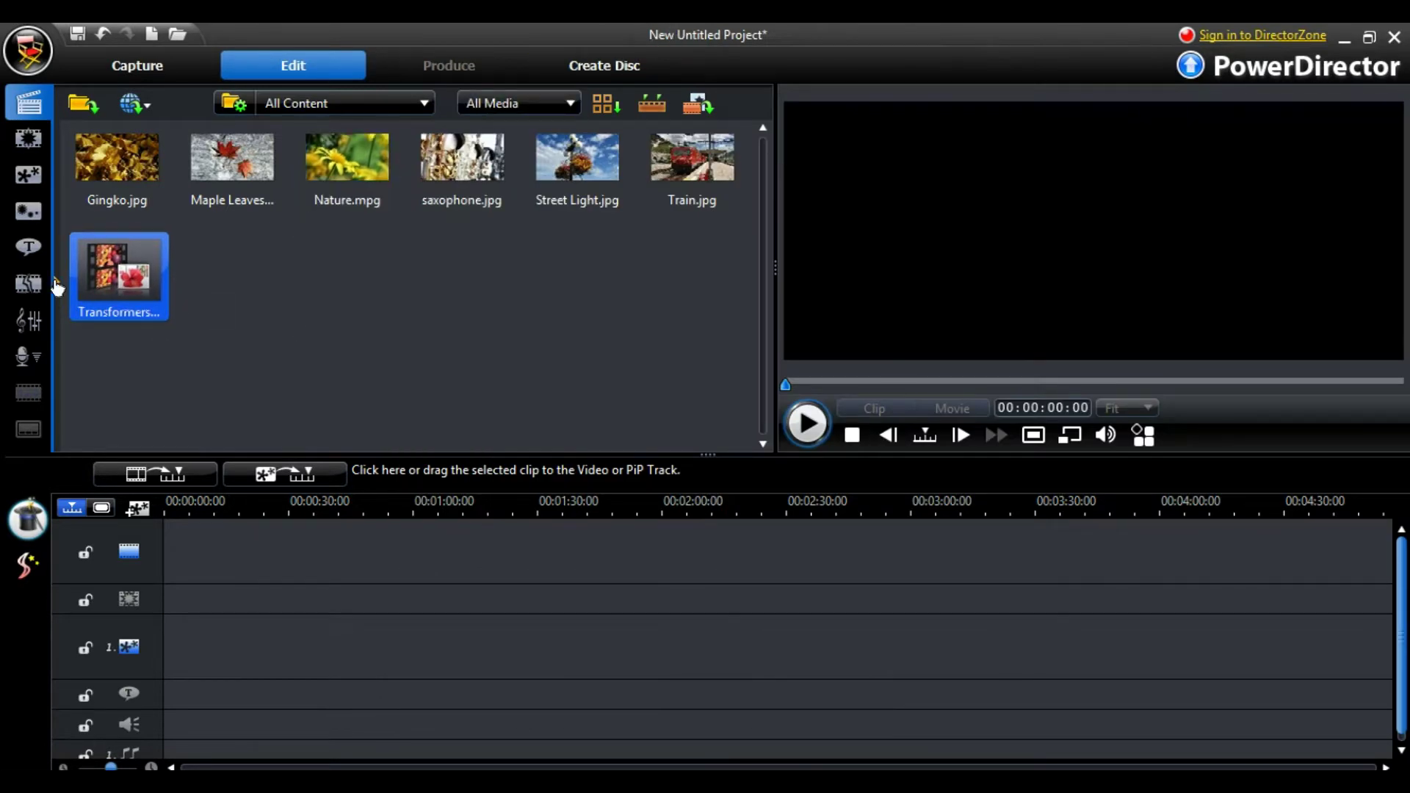
Add the A2622 particle effect at the start of the first PiP track and preview the movie.
click(29, 290)
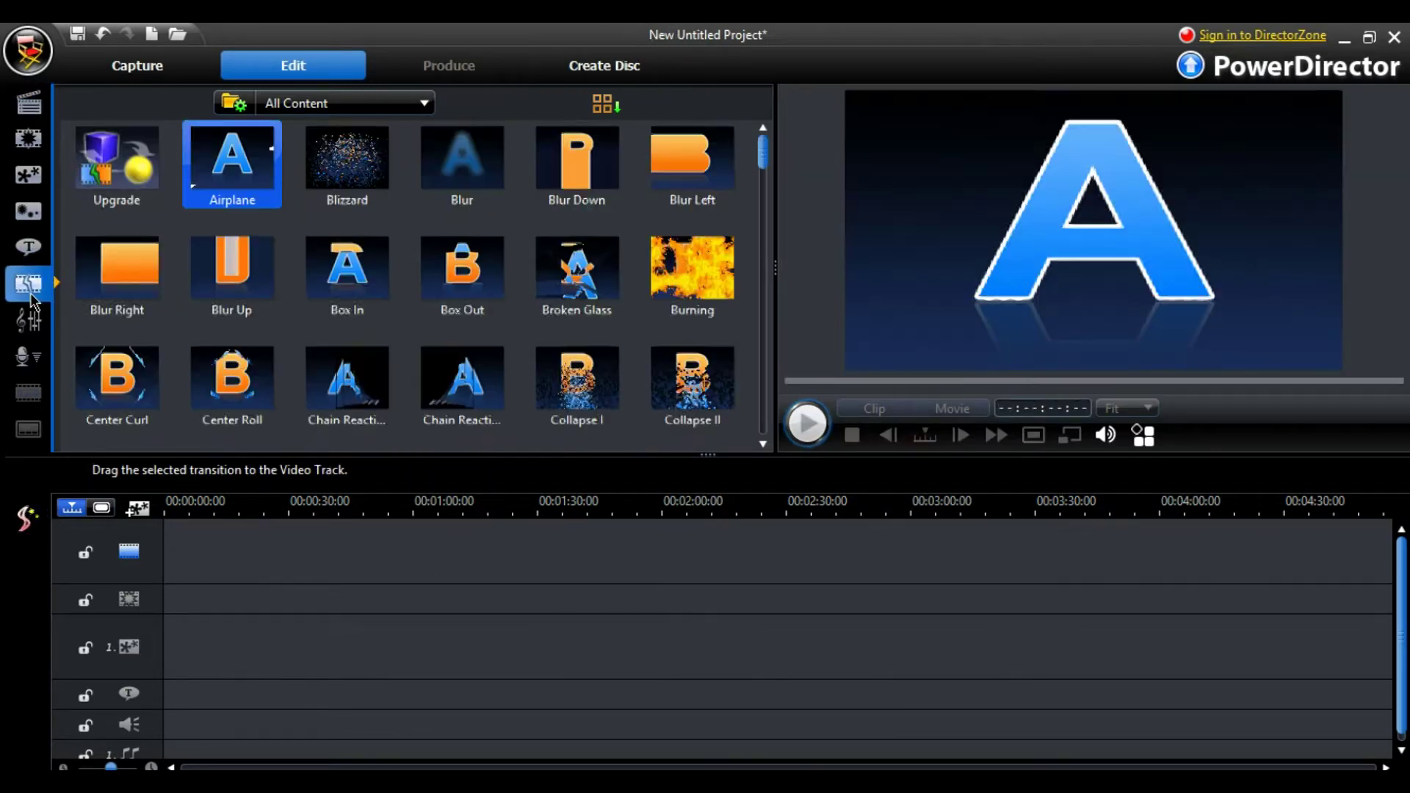
click(39, 225)
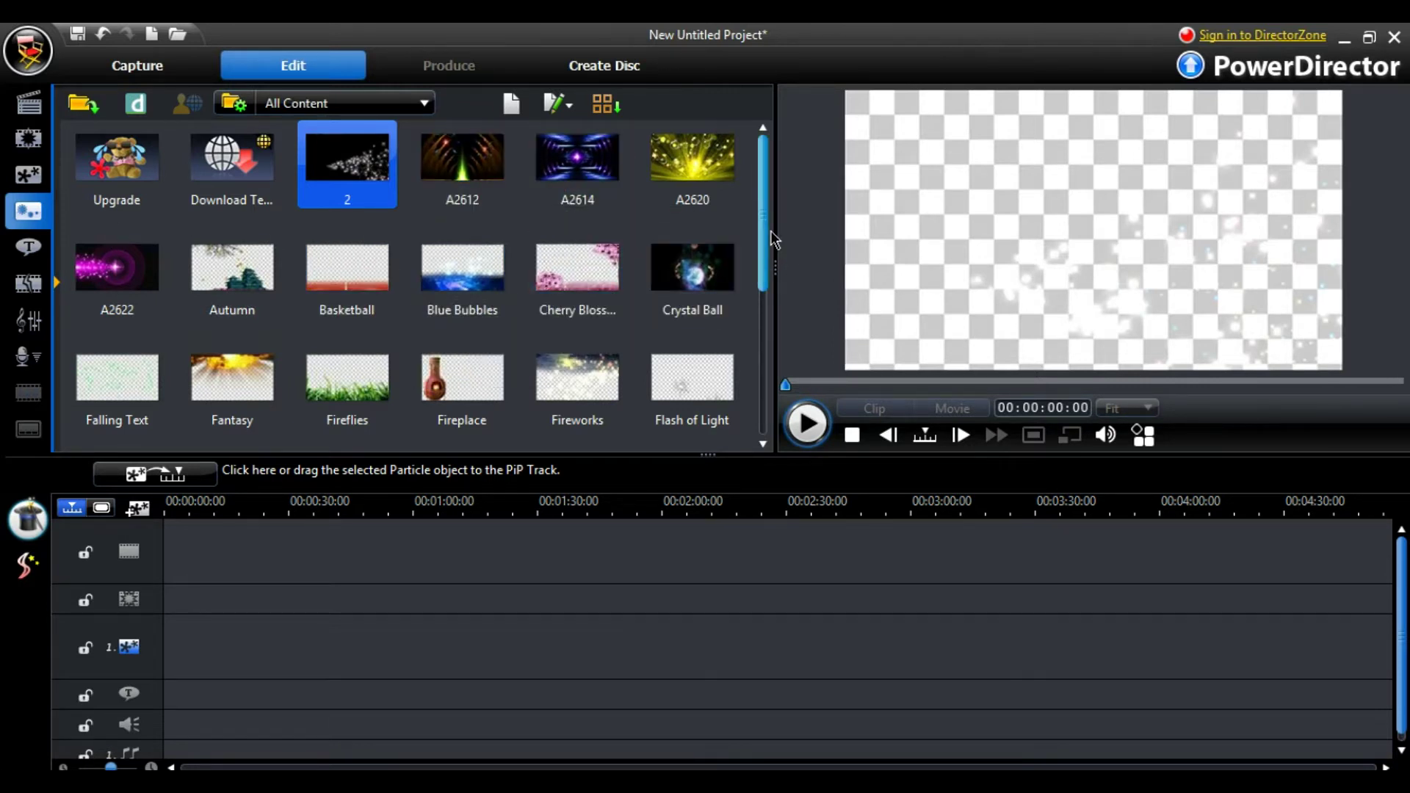
drag(769, 232, 761, 366)
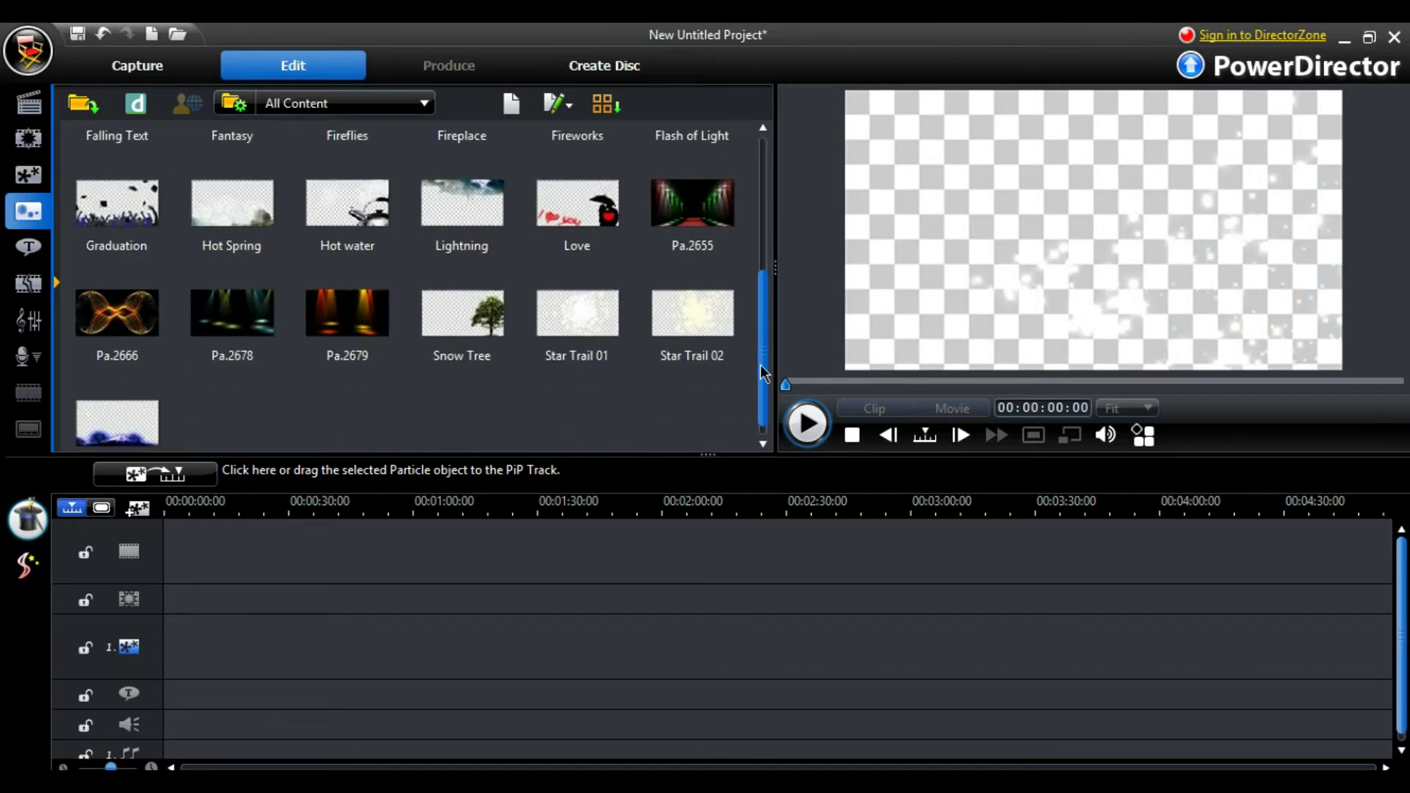
drag(760, 364, 758, 323)
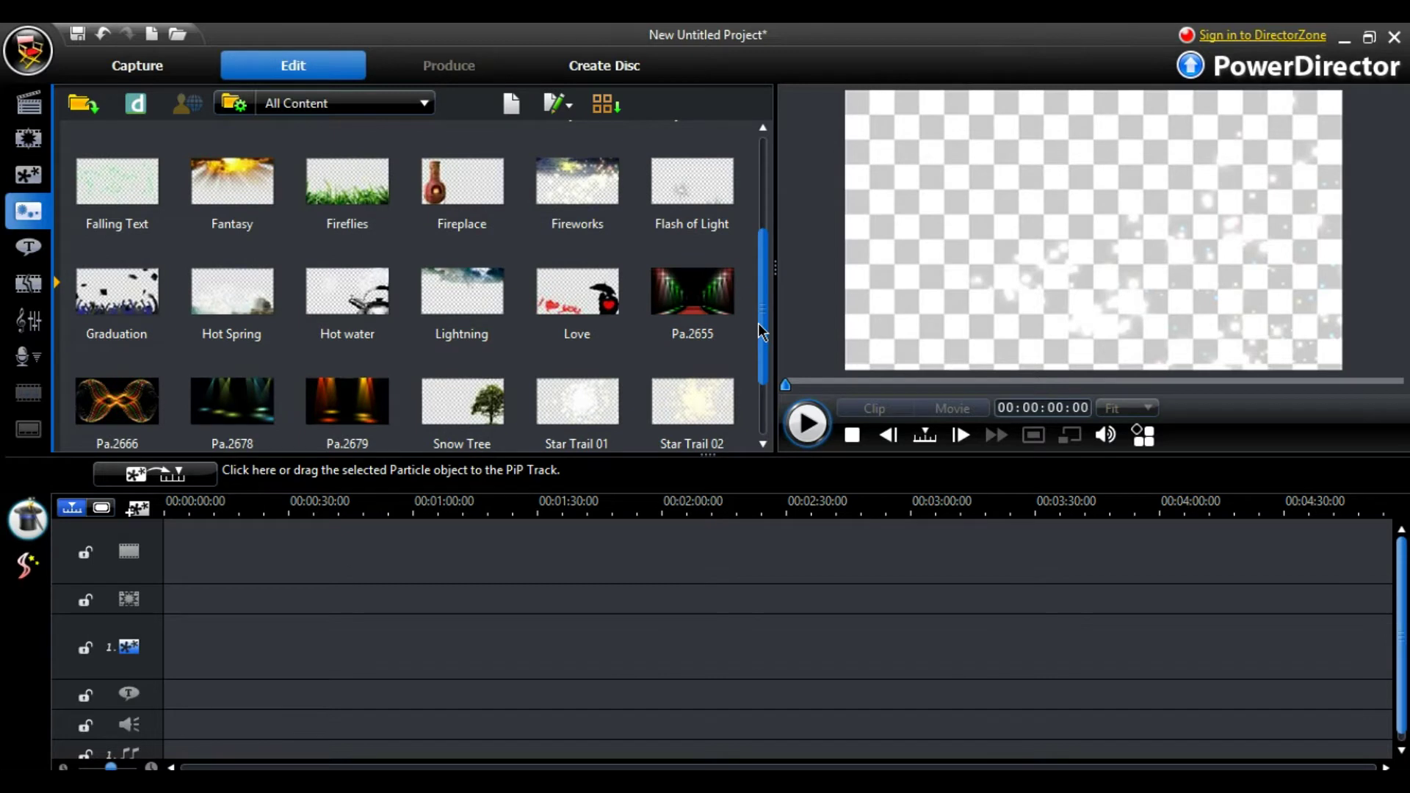
click(692, 294)
scroll(719, 305, up, 2)
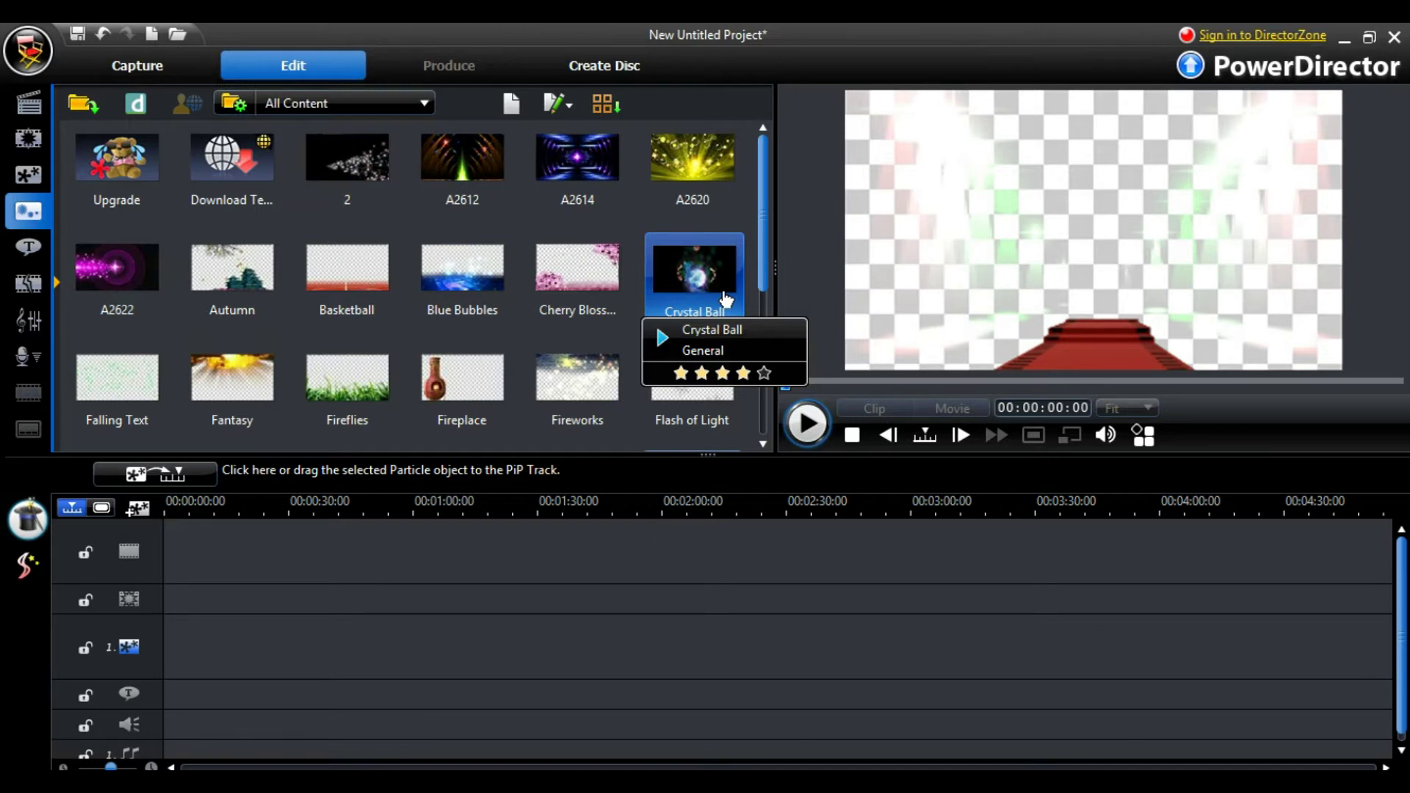
drag(132, 270, 170, 642)
click(807, 426)
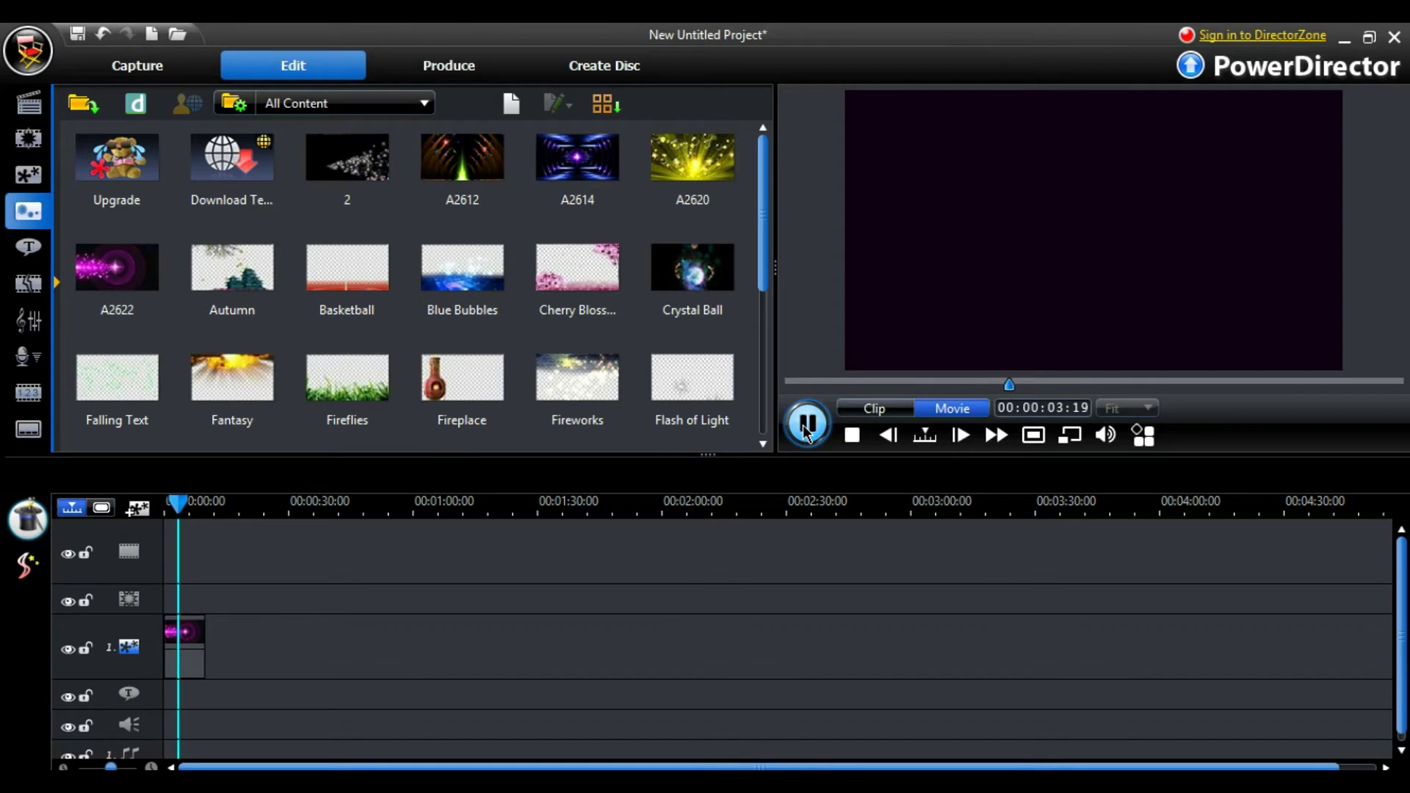
click(807, 430)
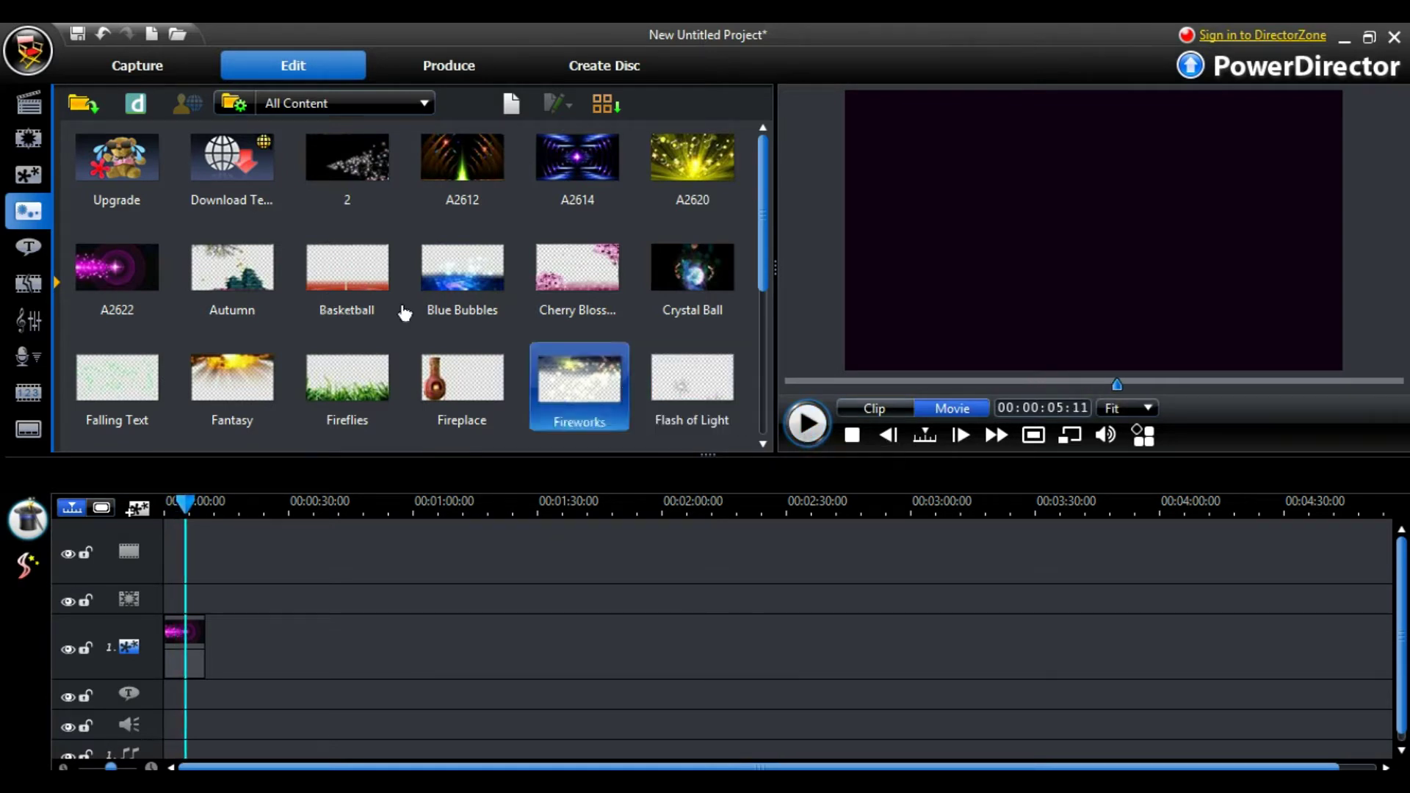
Try a title template at the start of the title track, preview it with the particle effect, and delete it.
click(29, 248)
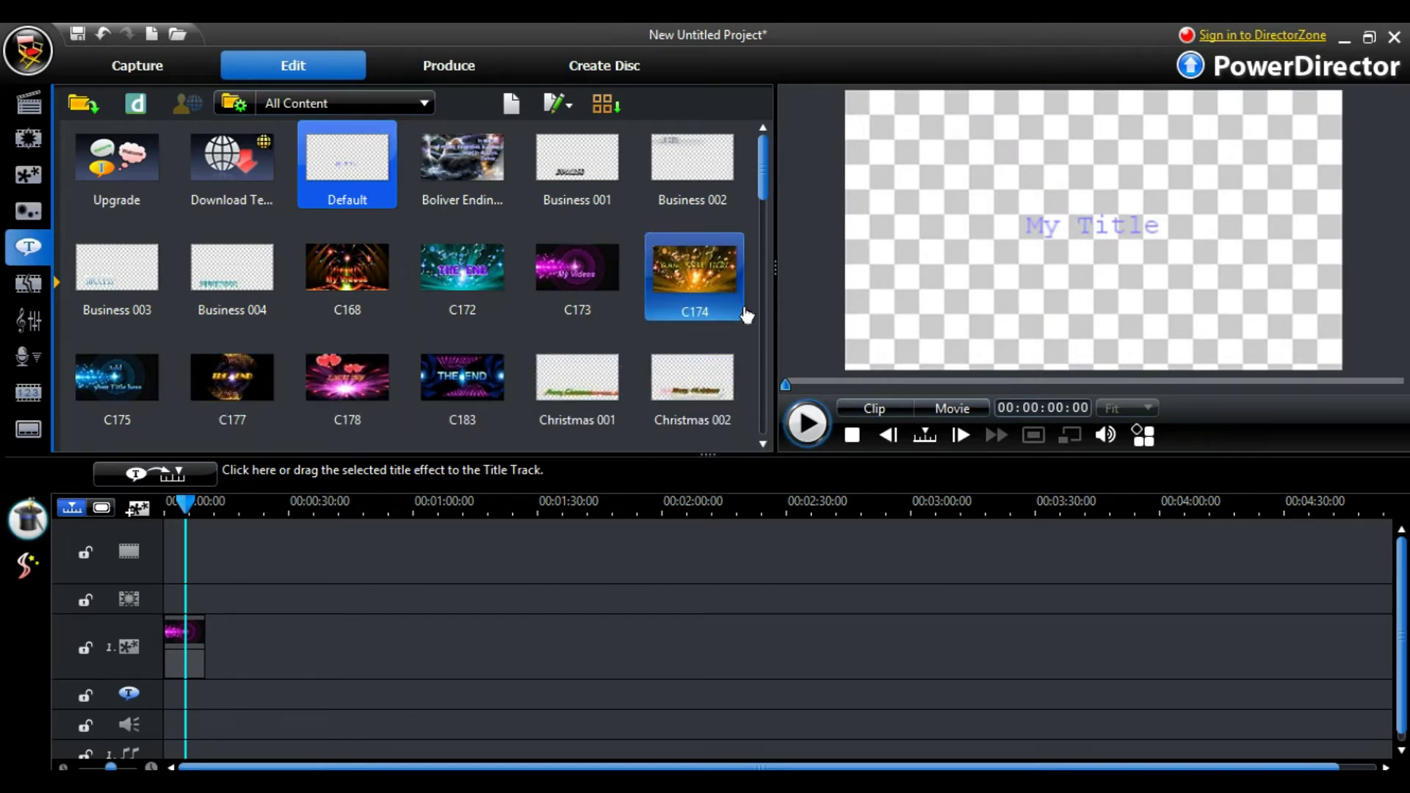
drag(764, 187, 763, 217)
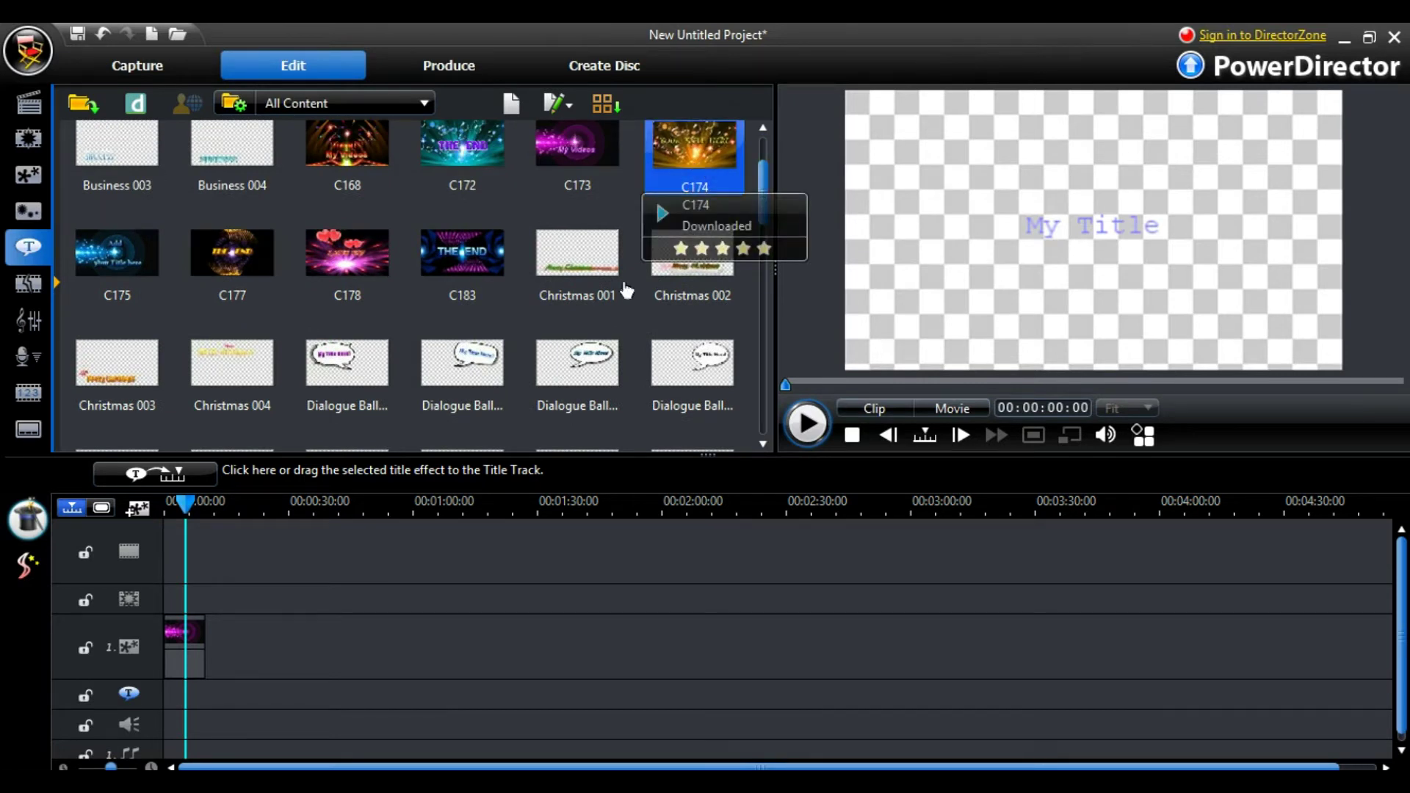
drag(507, 411, 166, 696)
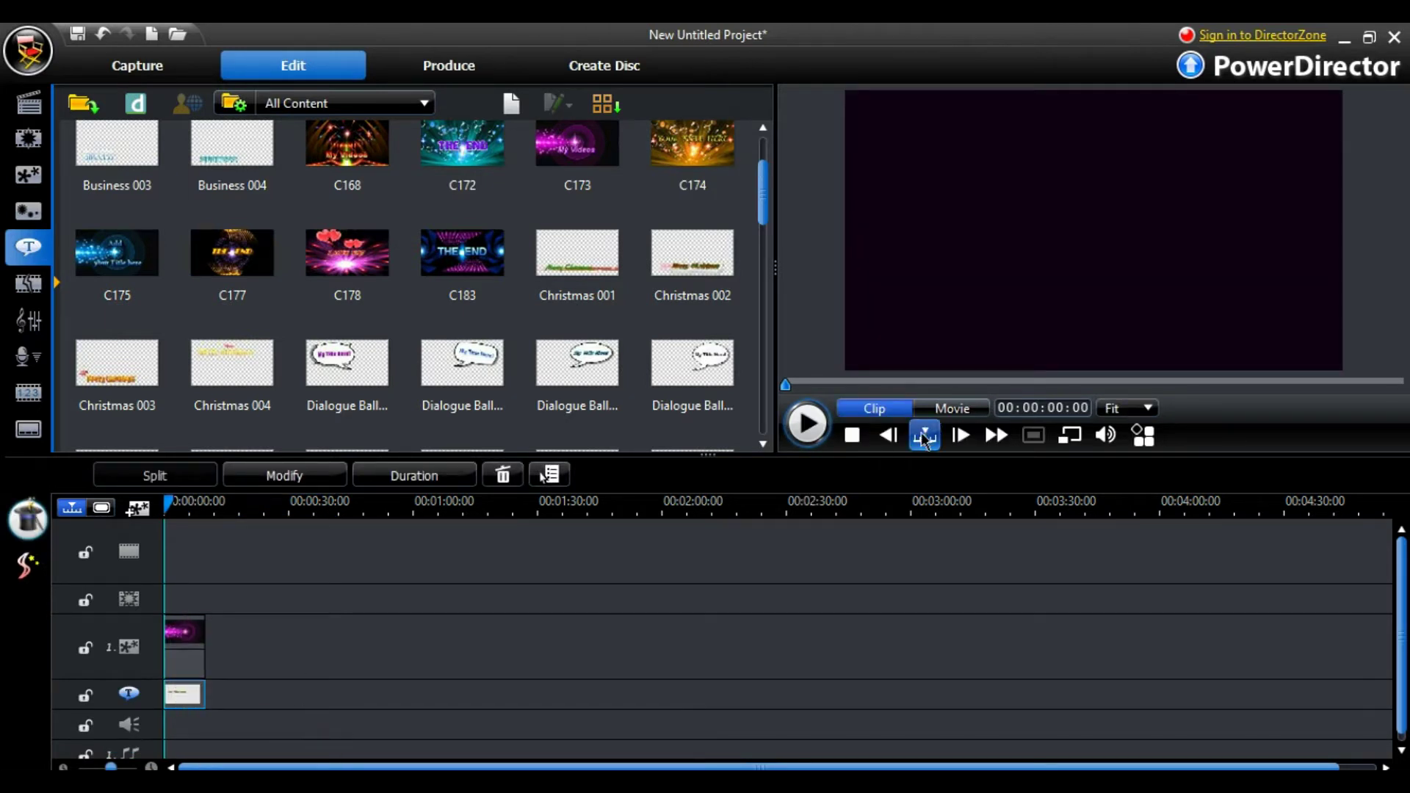
click(953, 408)
click(807, 424)
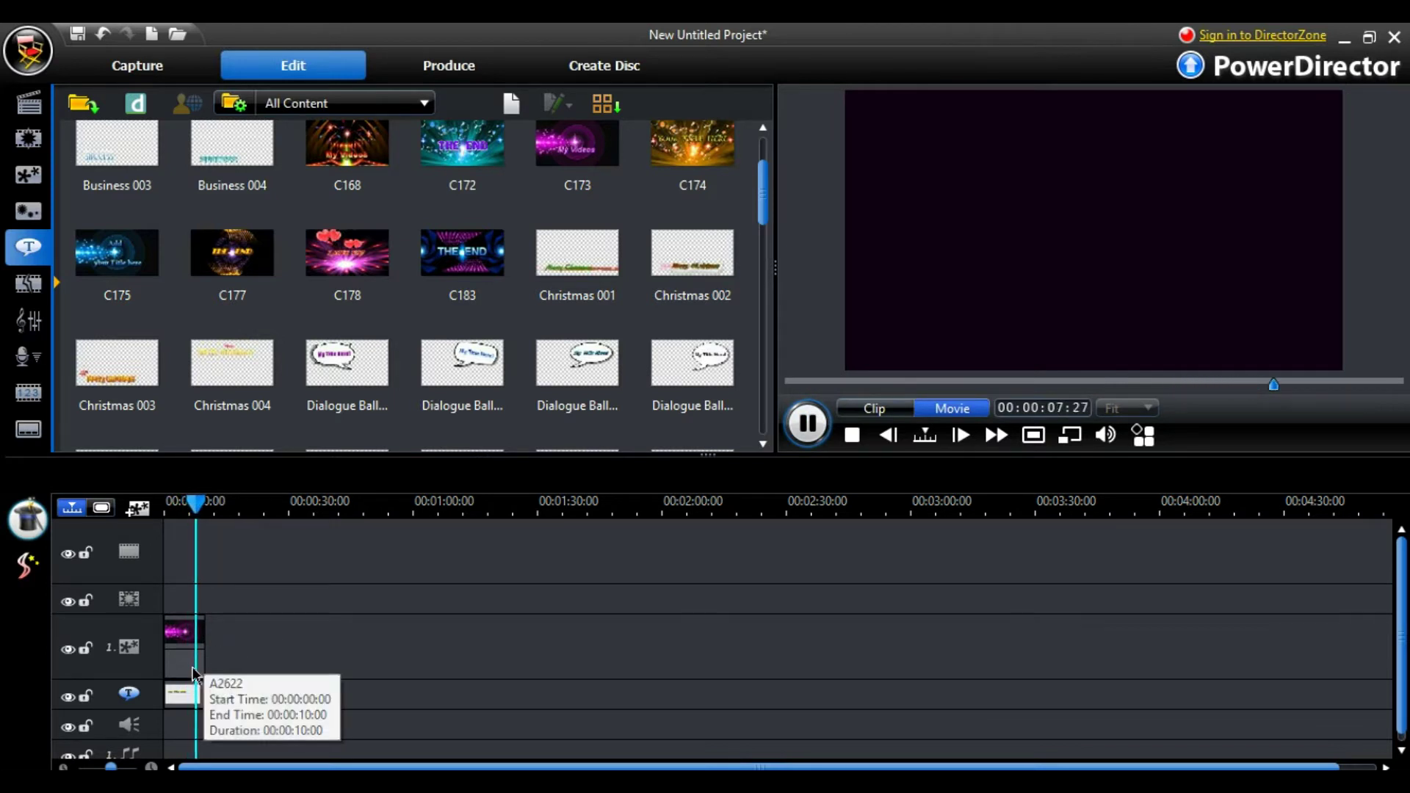
click(185, 691)
key(Delete)
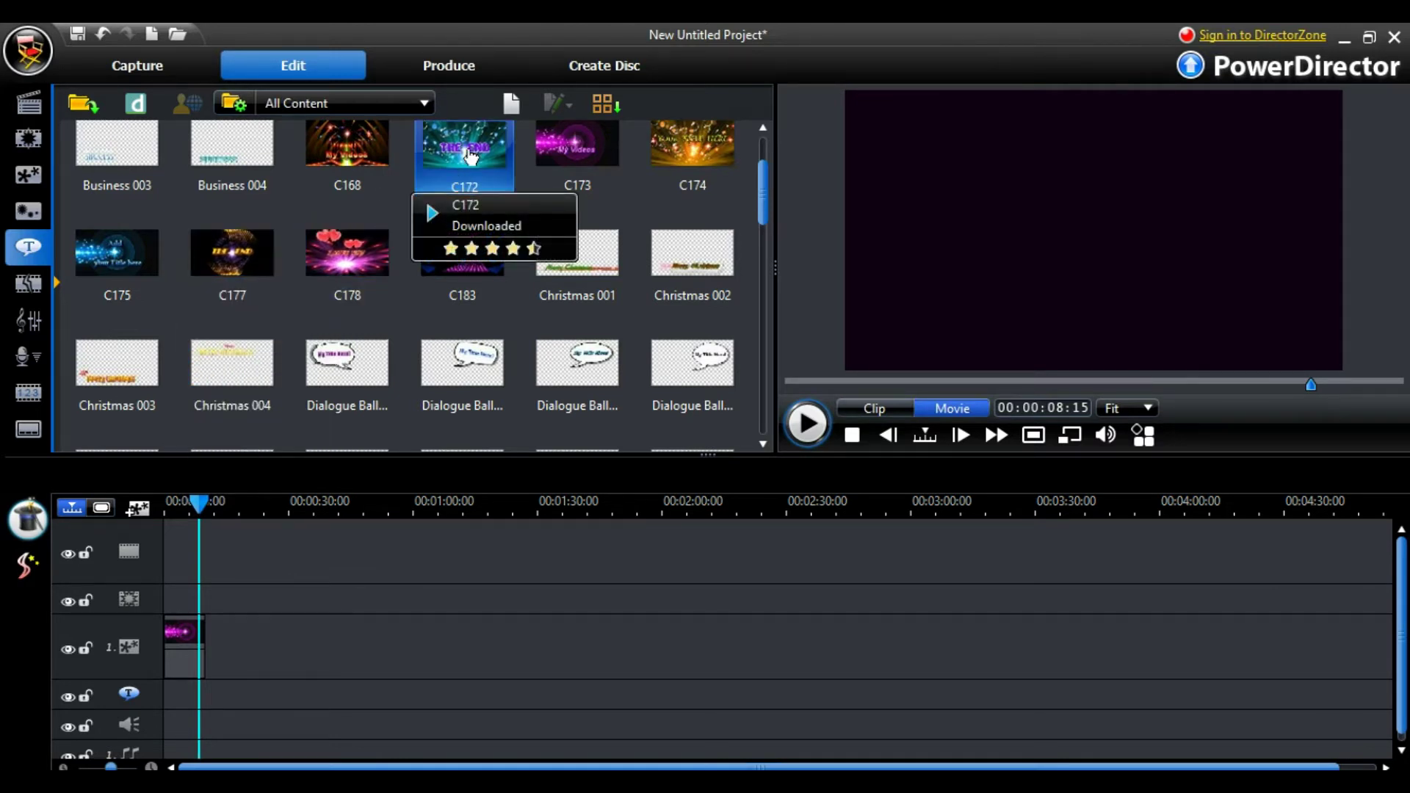
Place a different title template at the start of the title track and set the preview to the whole movie.
drag(295, 502, 166, 709)
click(180, 646)
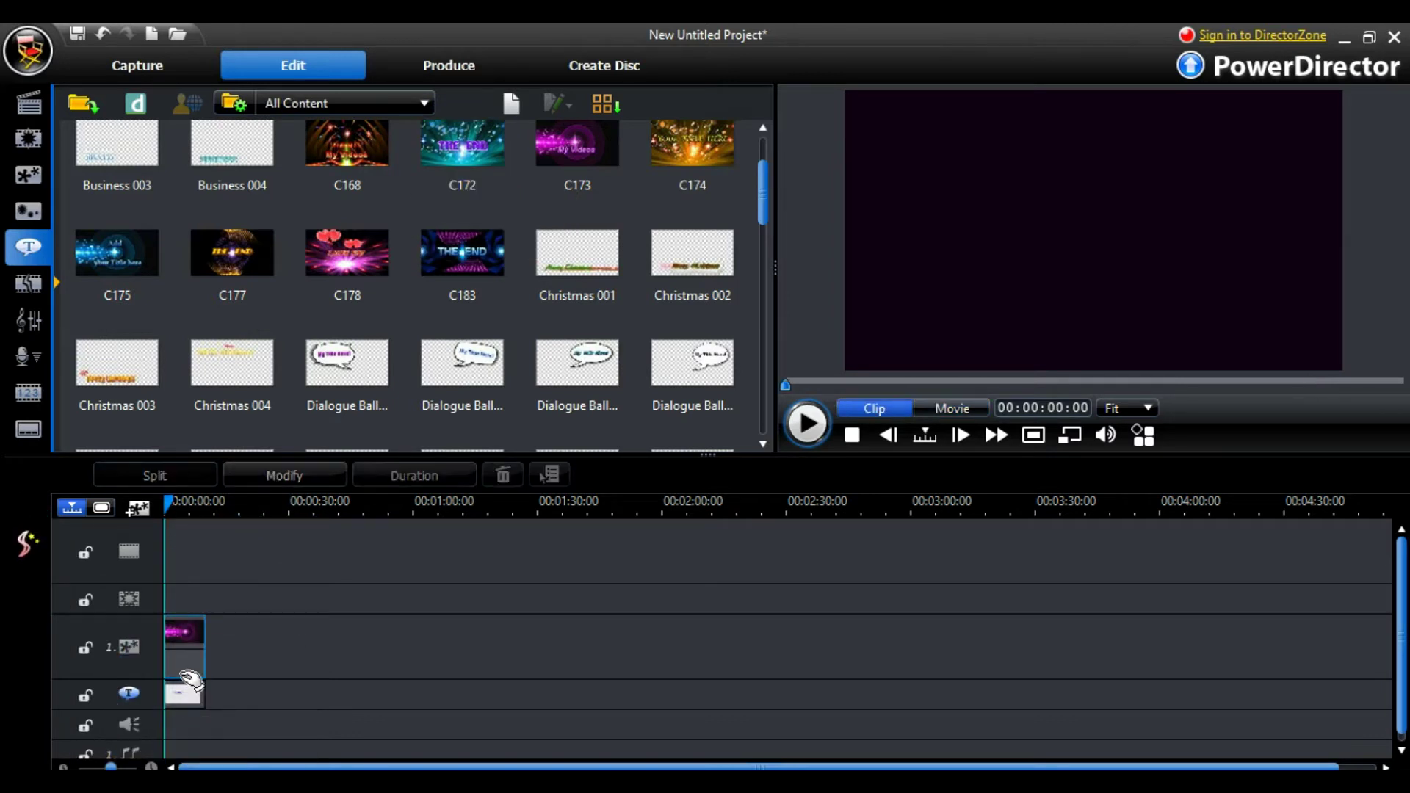
click(934, 410)
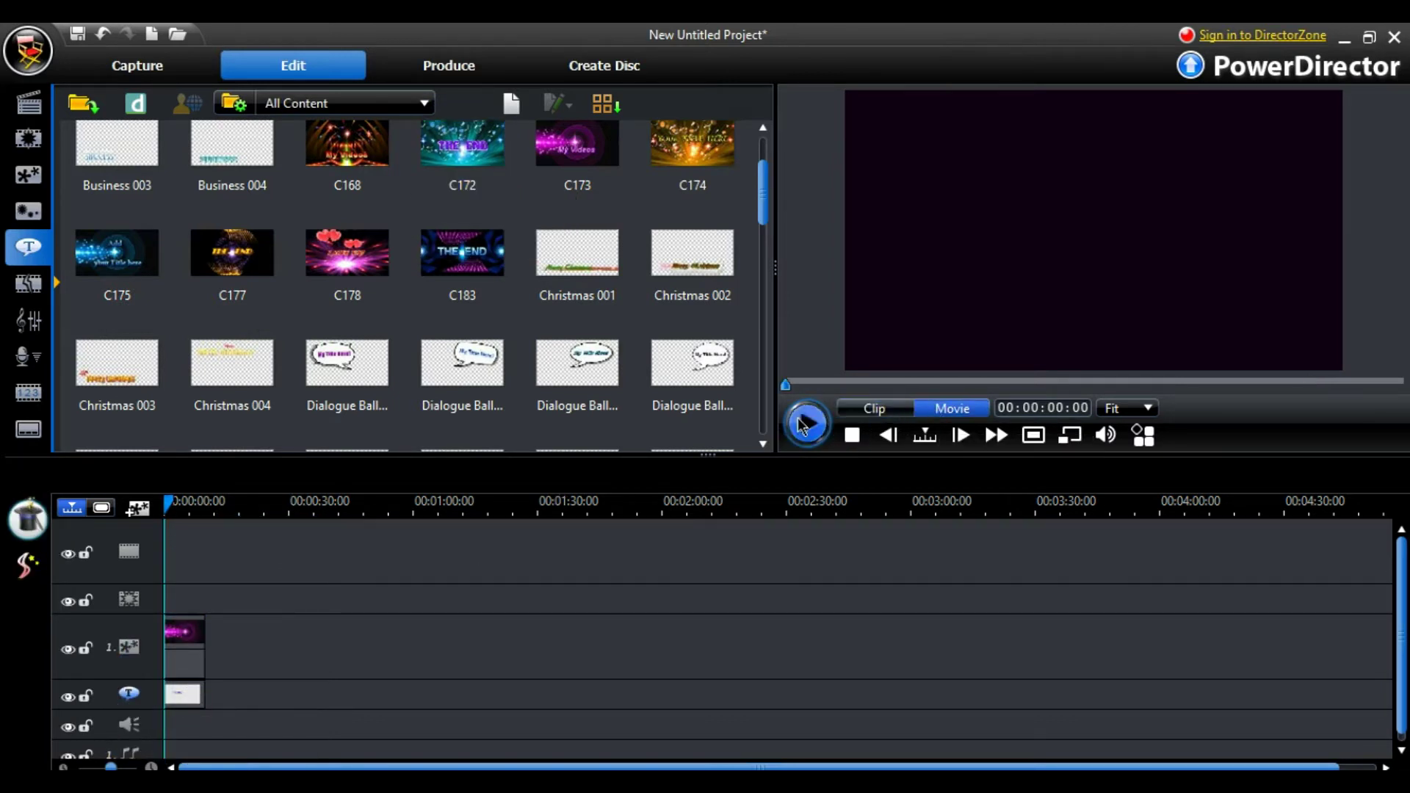
Preview the movie and replace the clip on the title track with the C177 title template at 00:00:00:00.
click(806, 423)
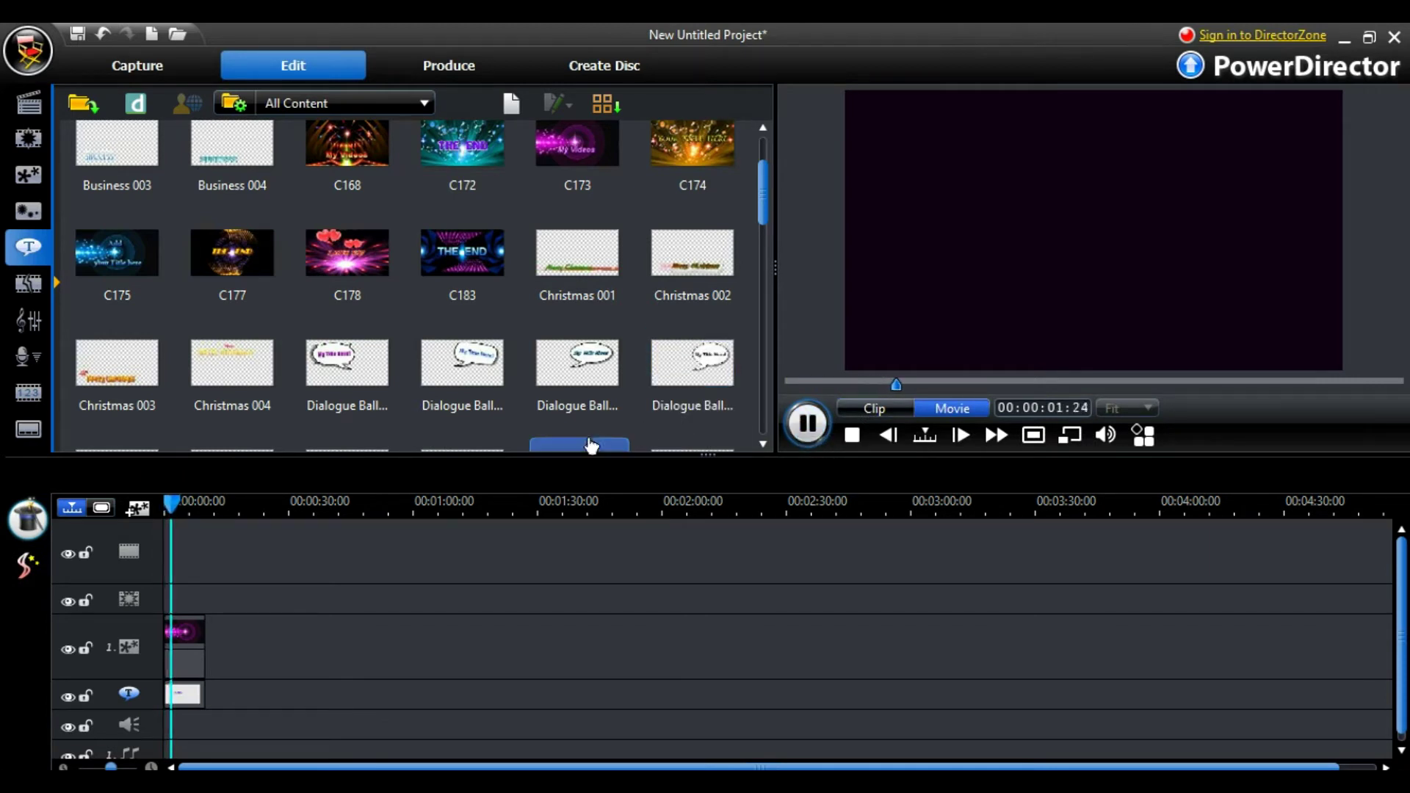
click(190, 694)
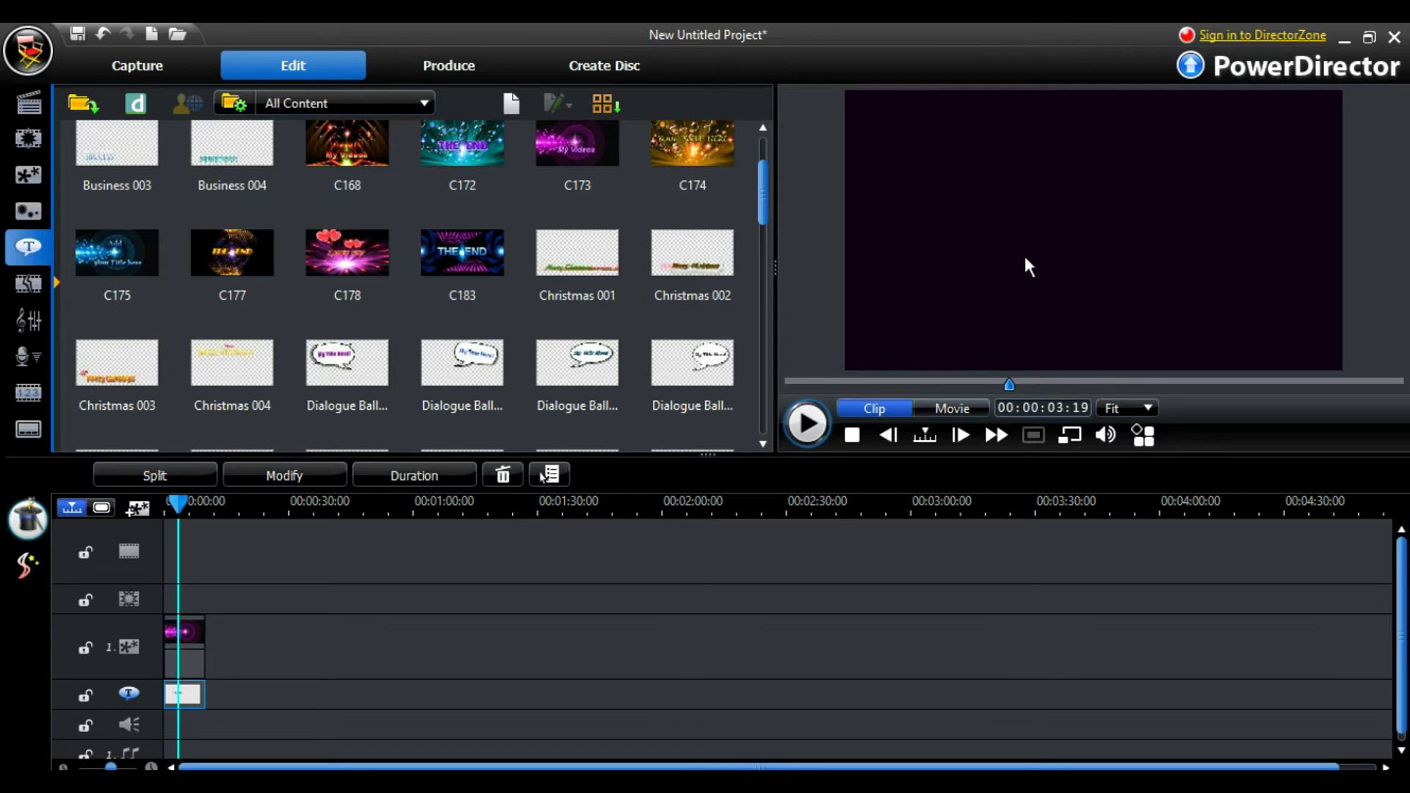
drag(190, 692, 338, 692)
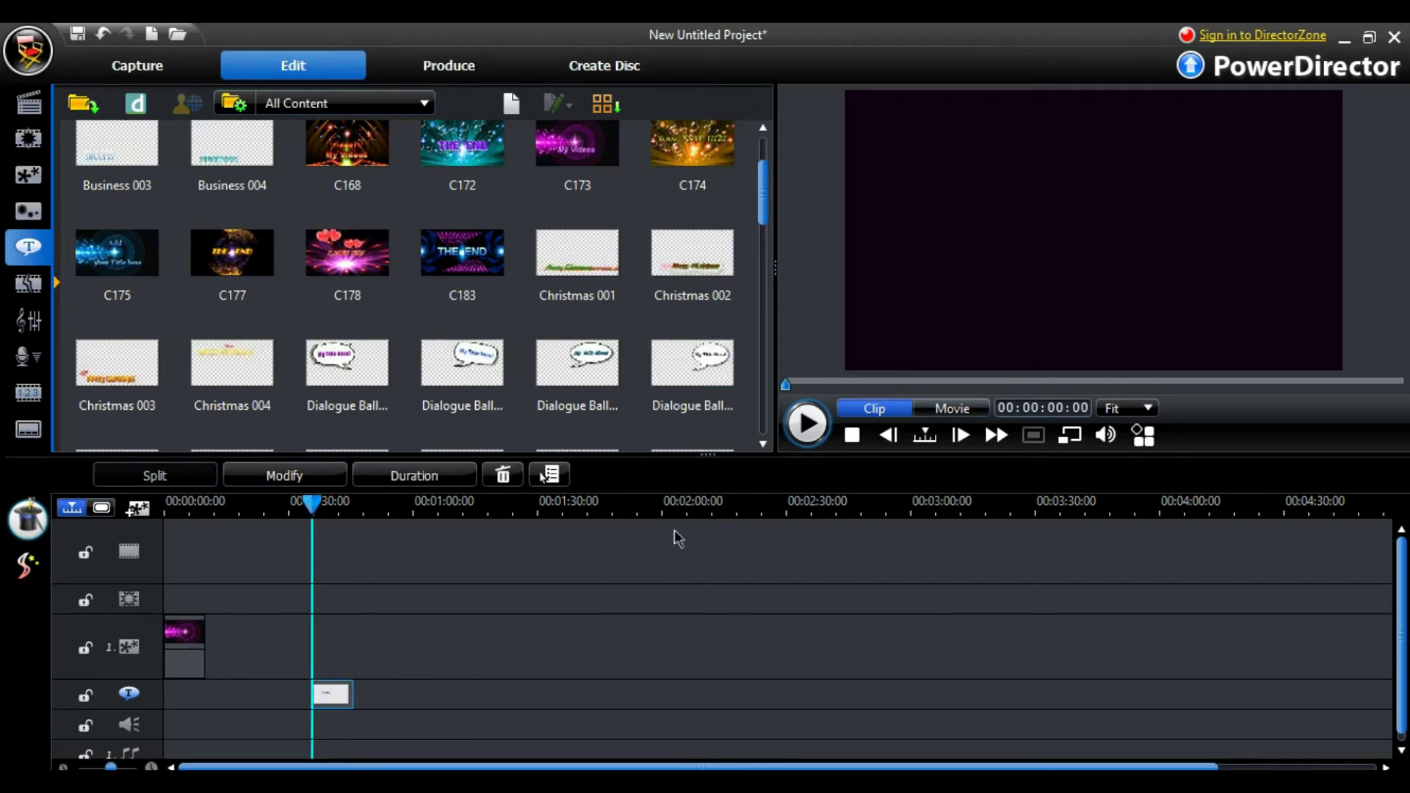
key(Delete)
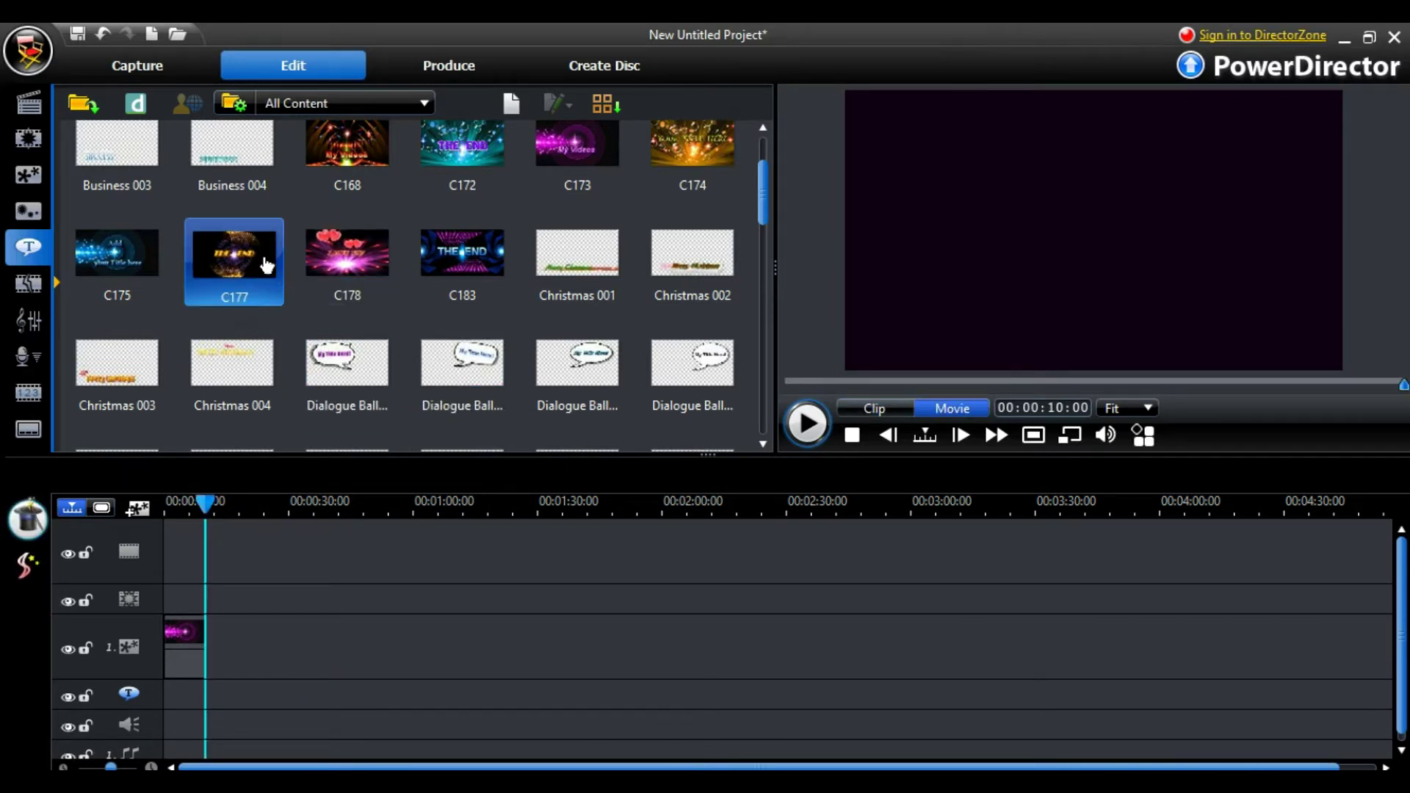
drag(217, 444, 172, 705)
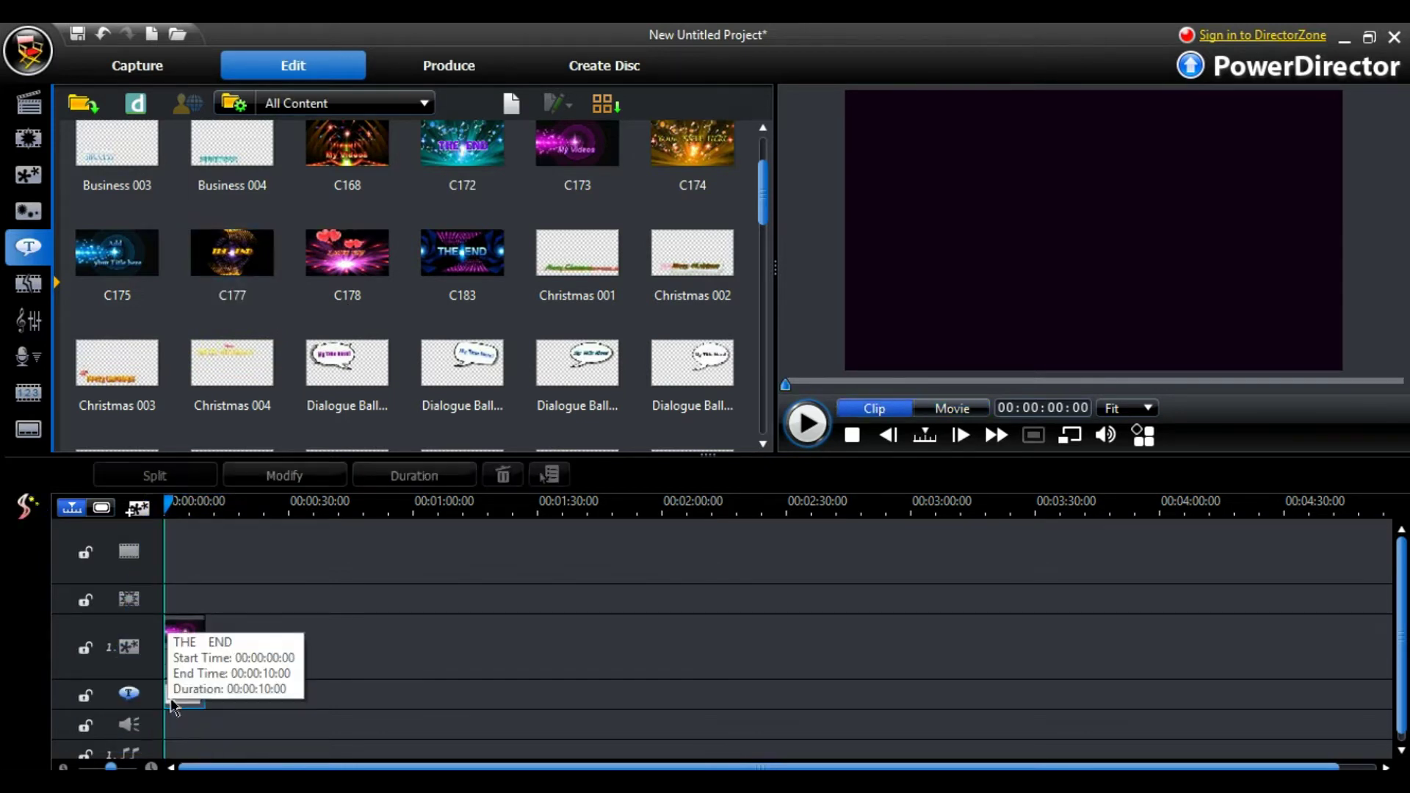
click(952, 409)
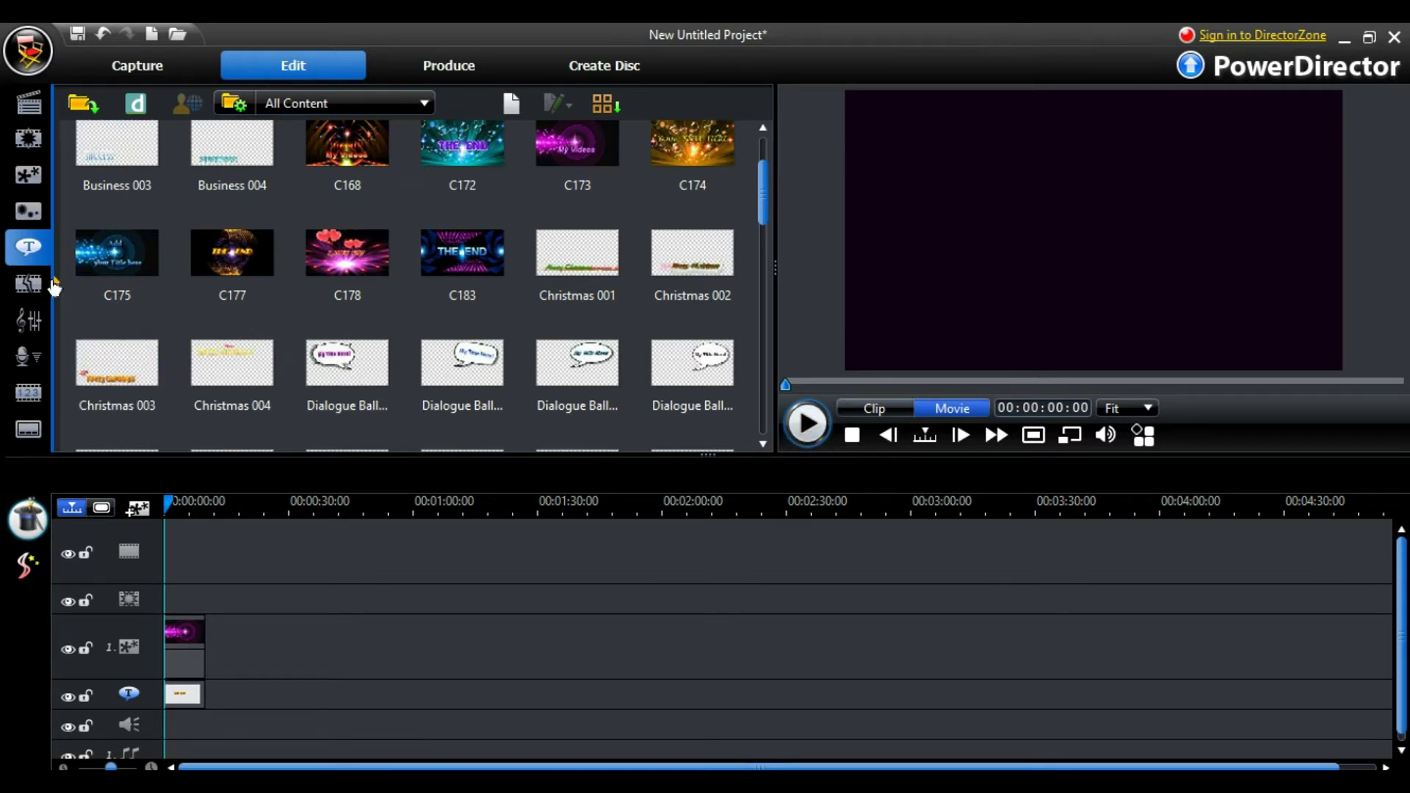
Try the Pa.2679 particle effect after the first PiP track clip in a movie preview, and delete it.
click(33, 212)
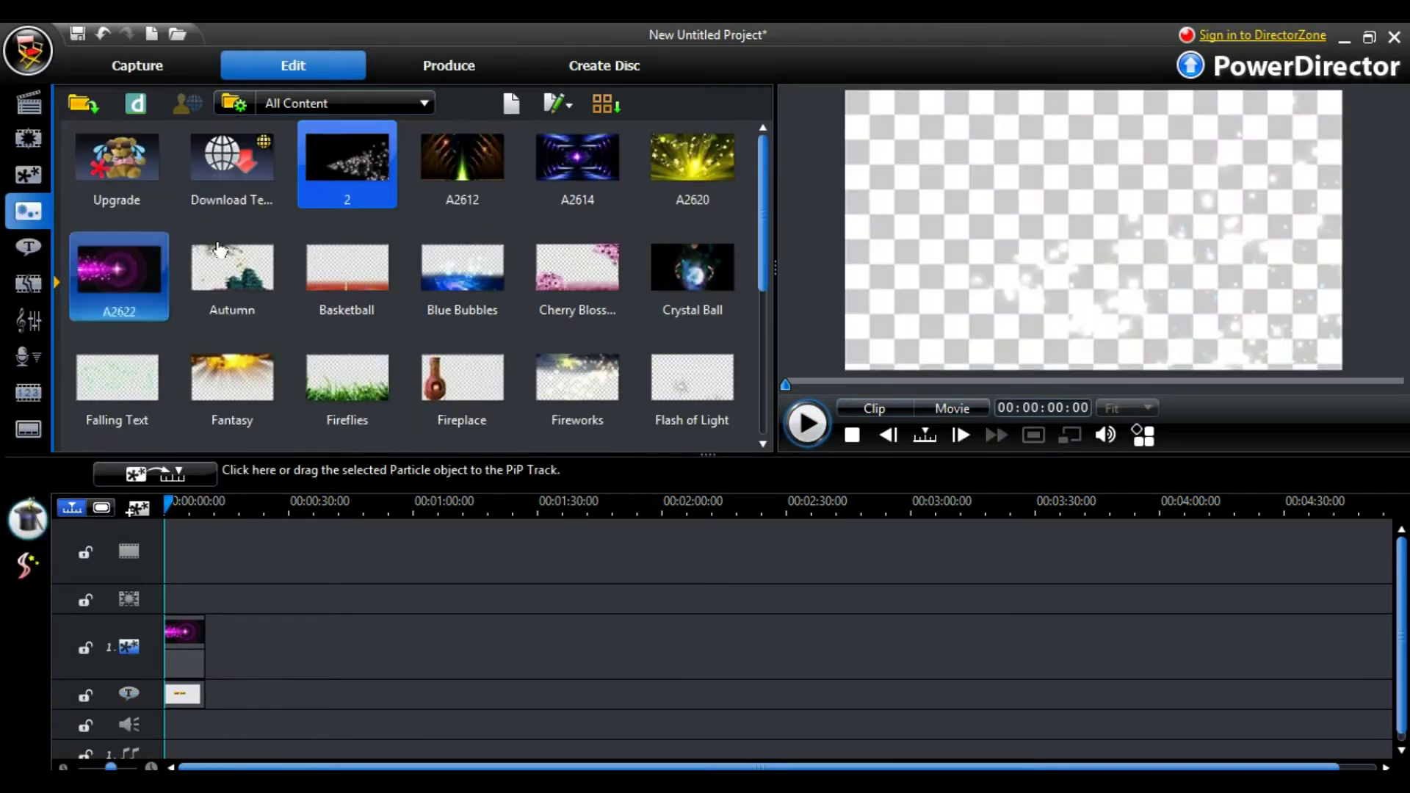
drag(764, 196, 764, 307)
drag(345, 371, 208, 648)
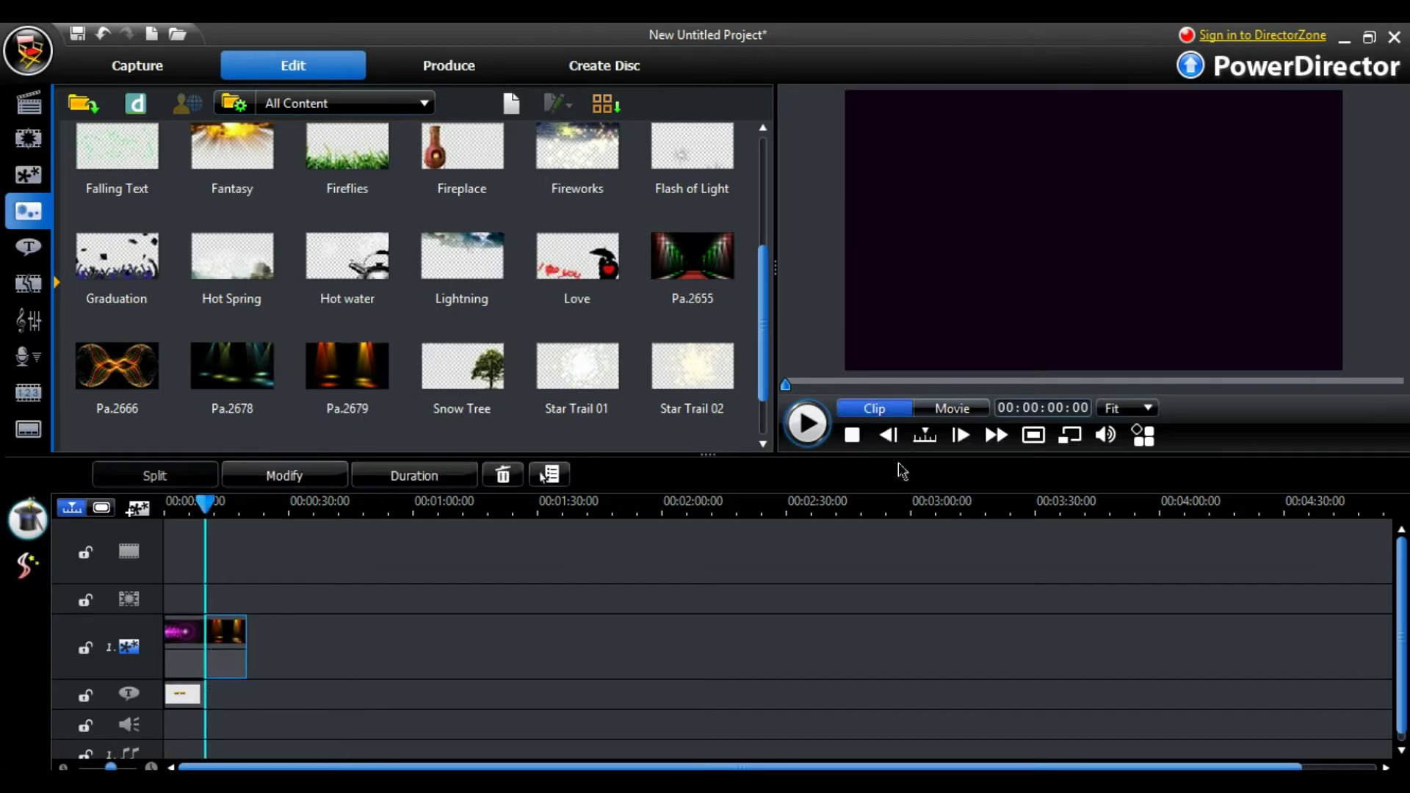
click(952, 408)
click(812, 422)
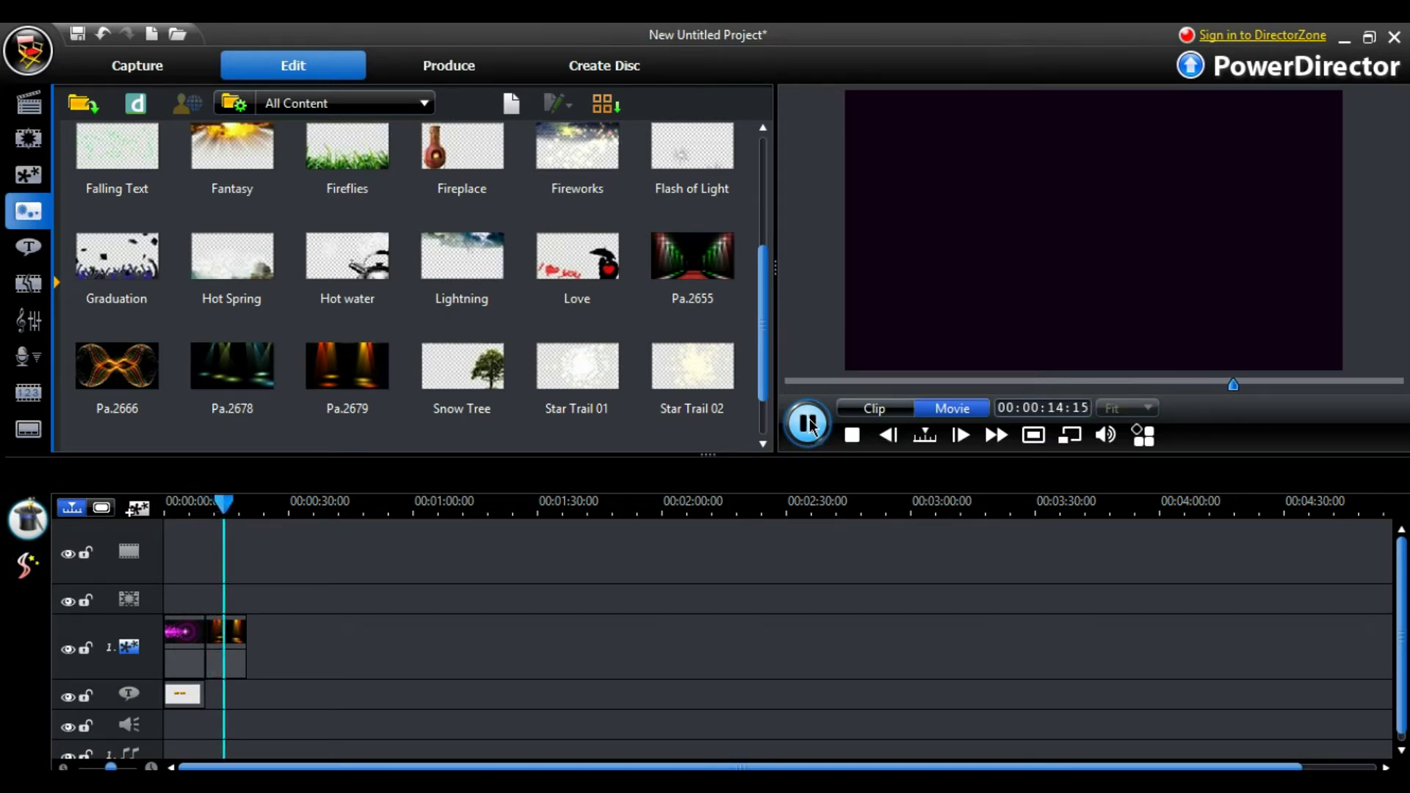
click(233, 661)
key(Delete)
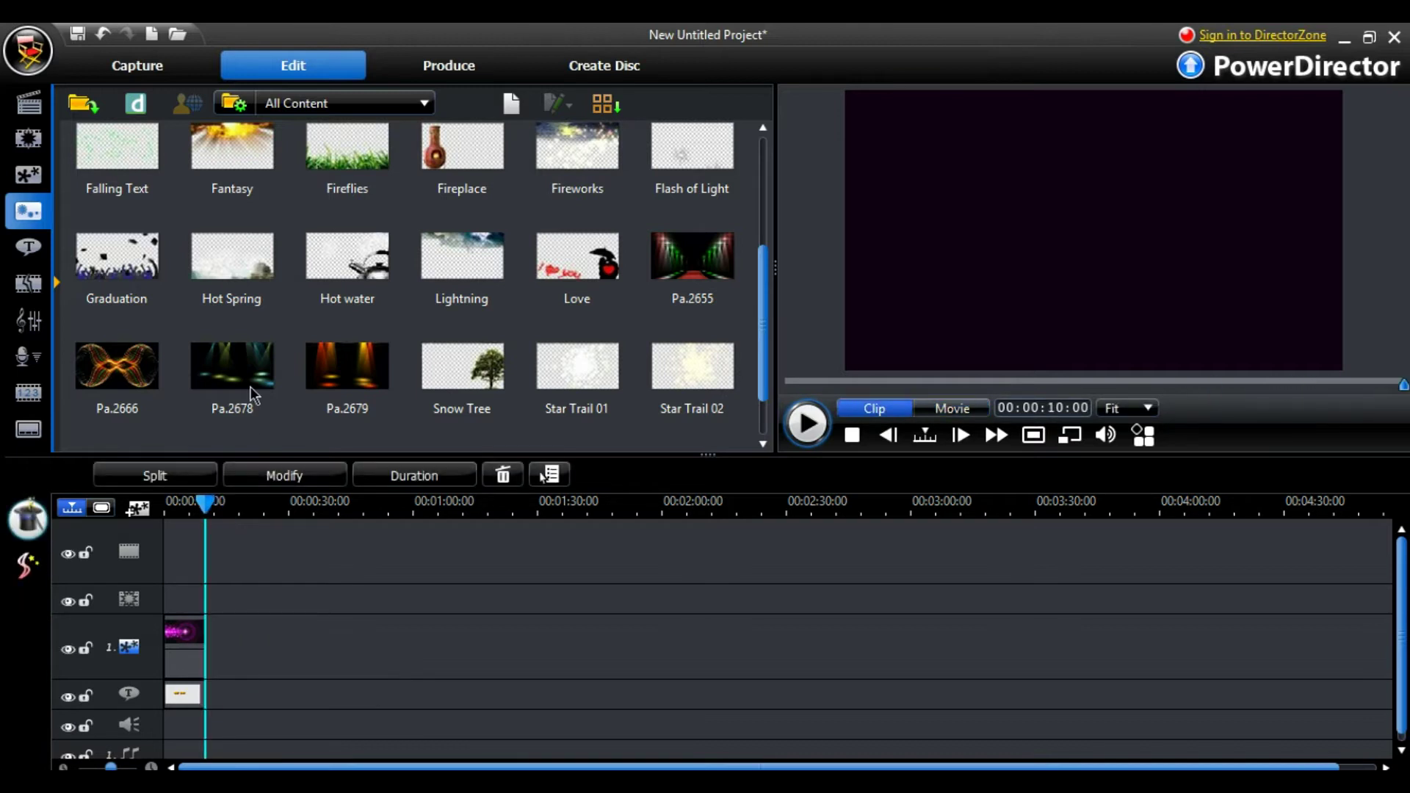
Add the Pa.2678 particle effect directly after the first clip on the PiP track and preview the movie.
drag(247, 383, 216, 624)
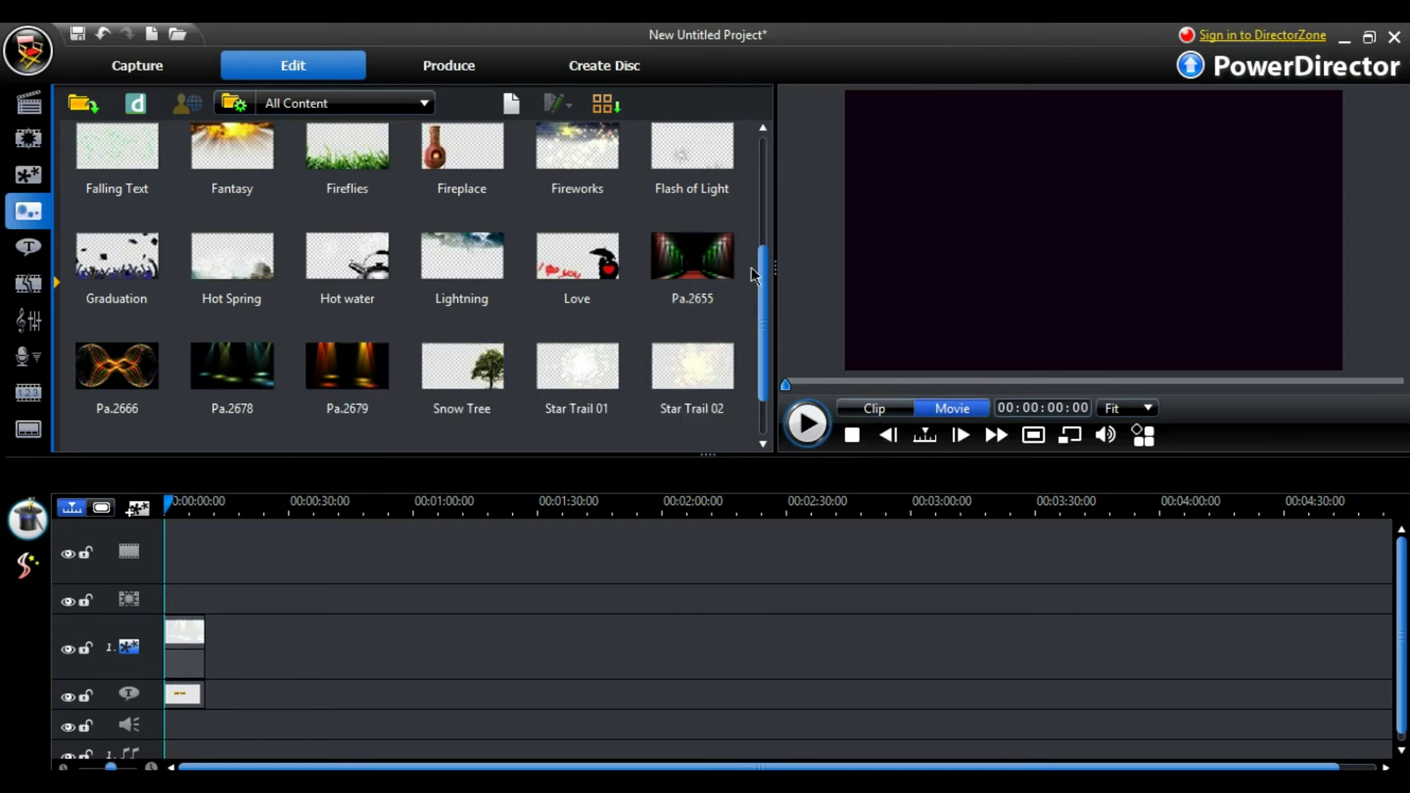
scroll(773, 323, up, 1)
scroll(773, 323, down, 2)
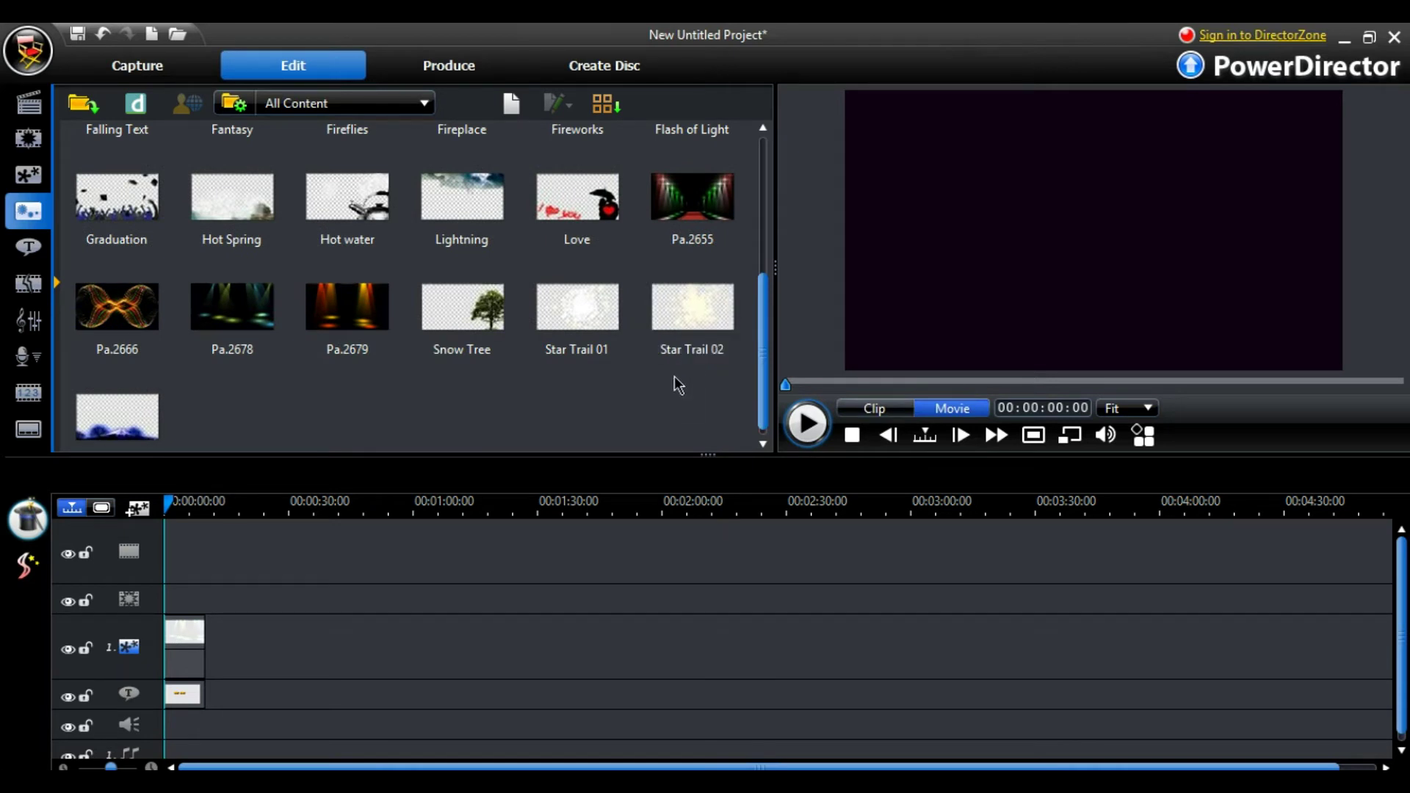
drag(229, 312, 227, 657)
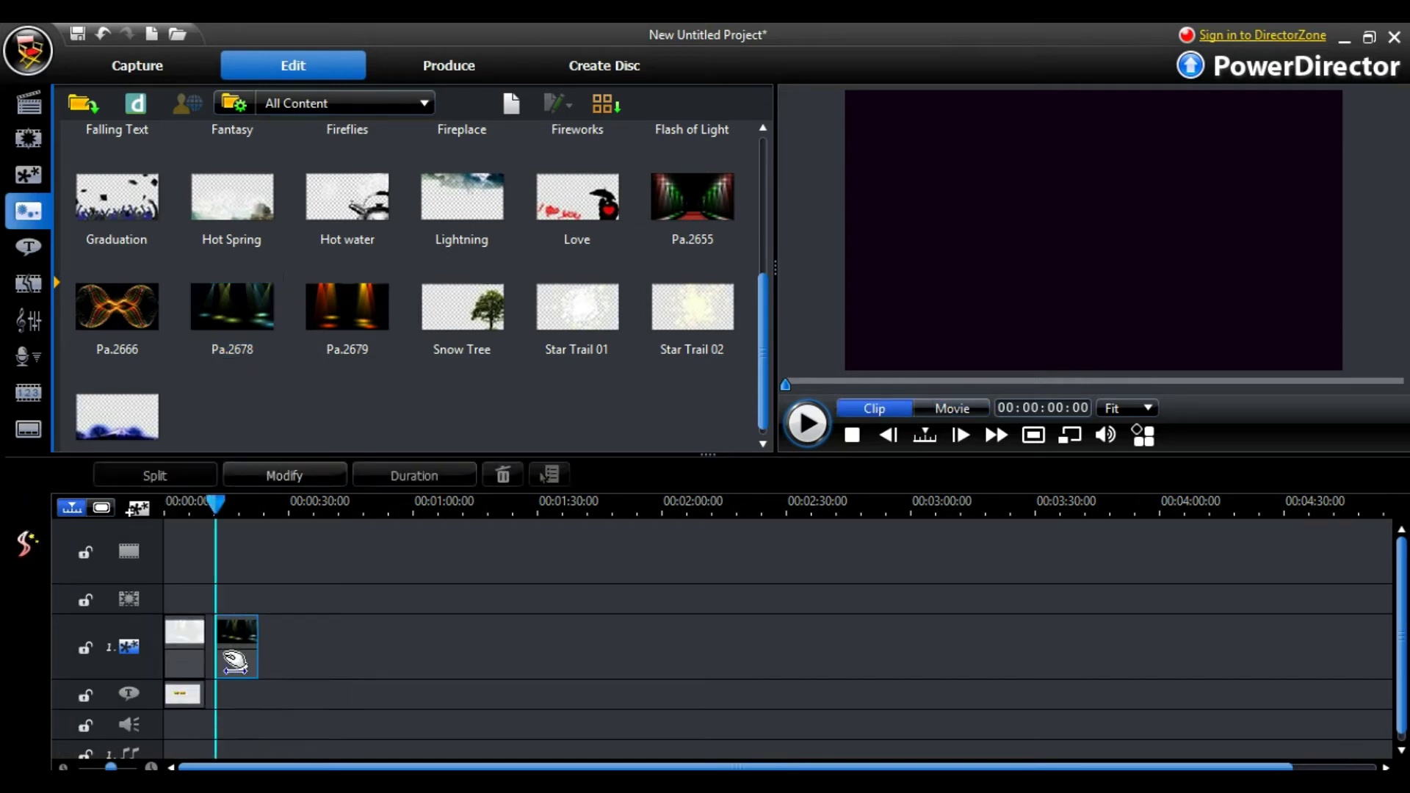
click(969, 406)
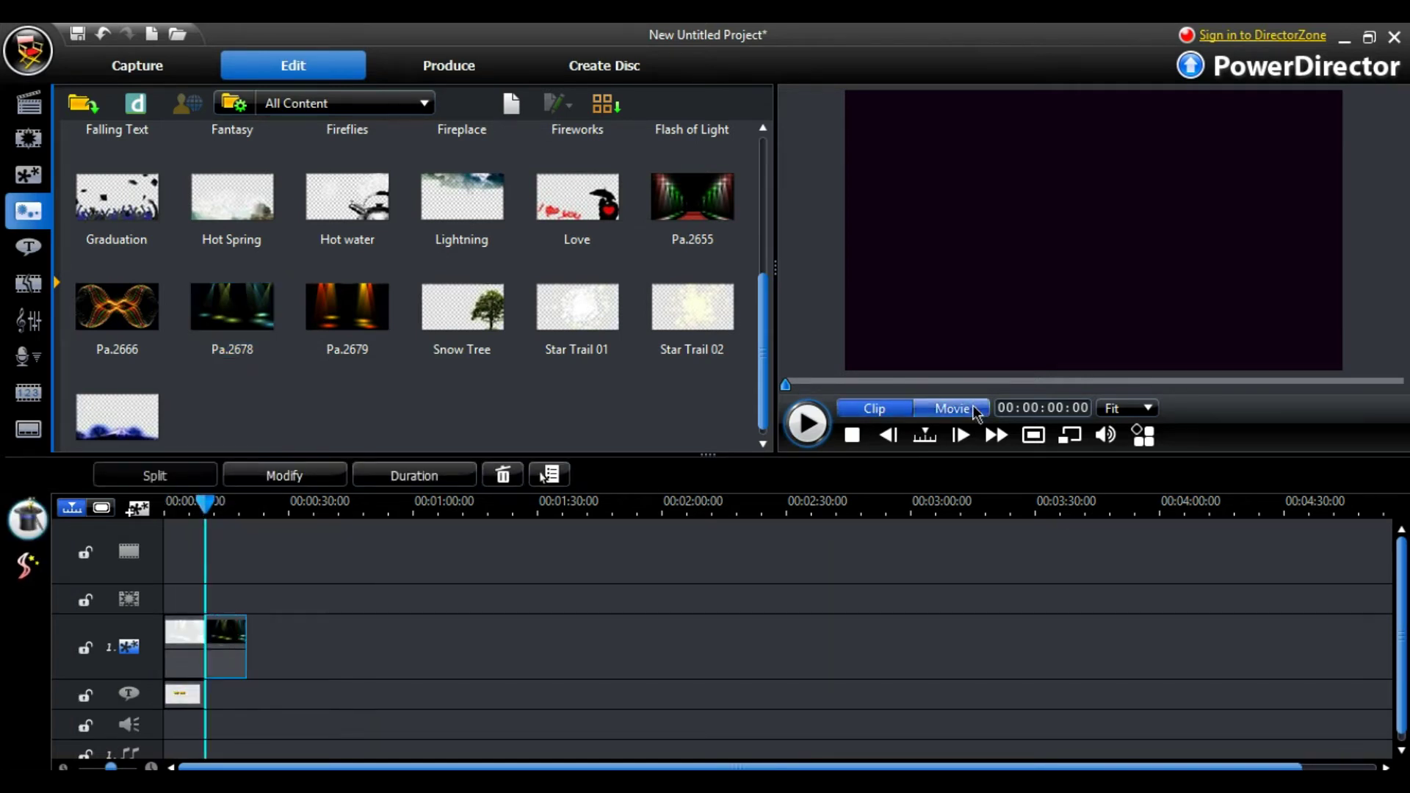
click(808, 426)
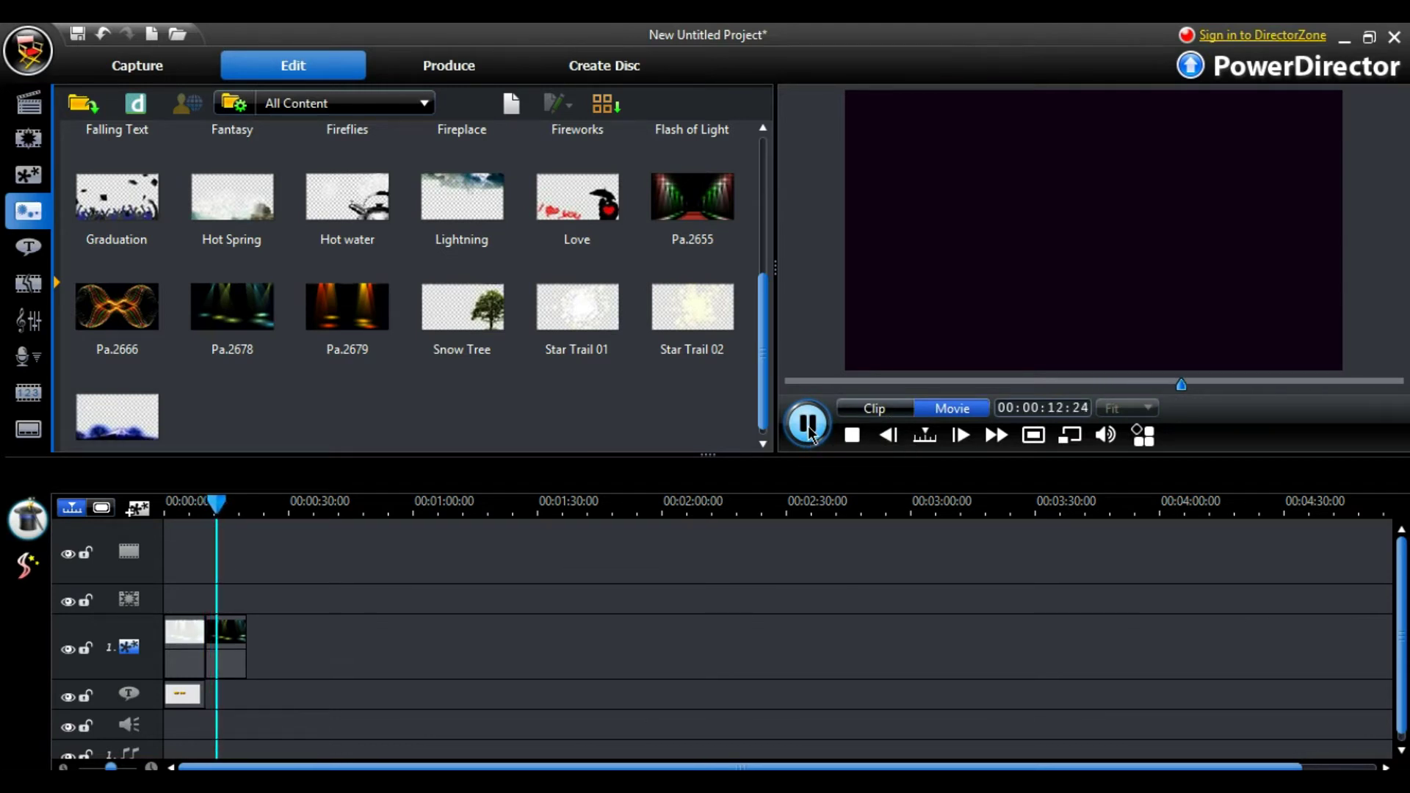
click(809, 432)
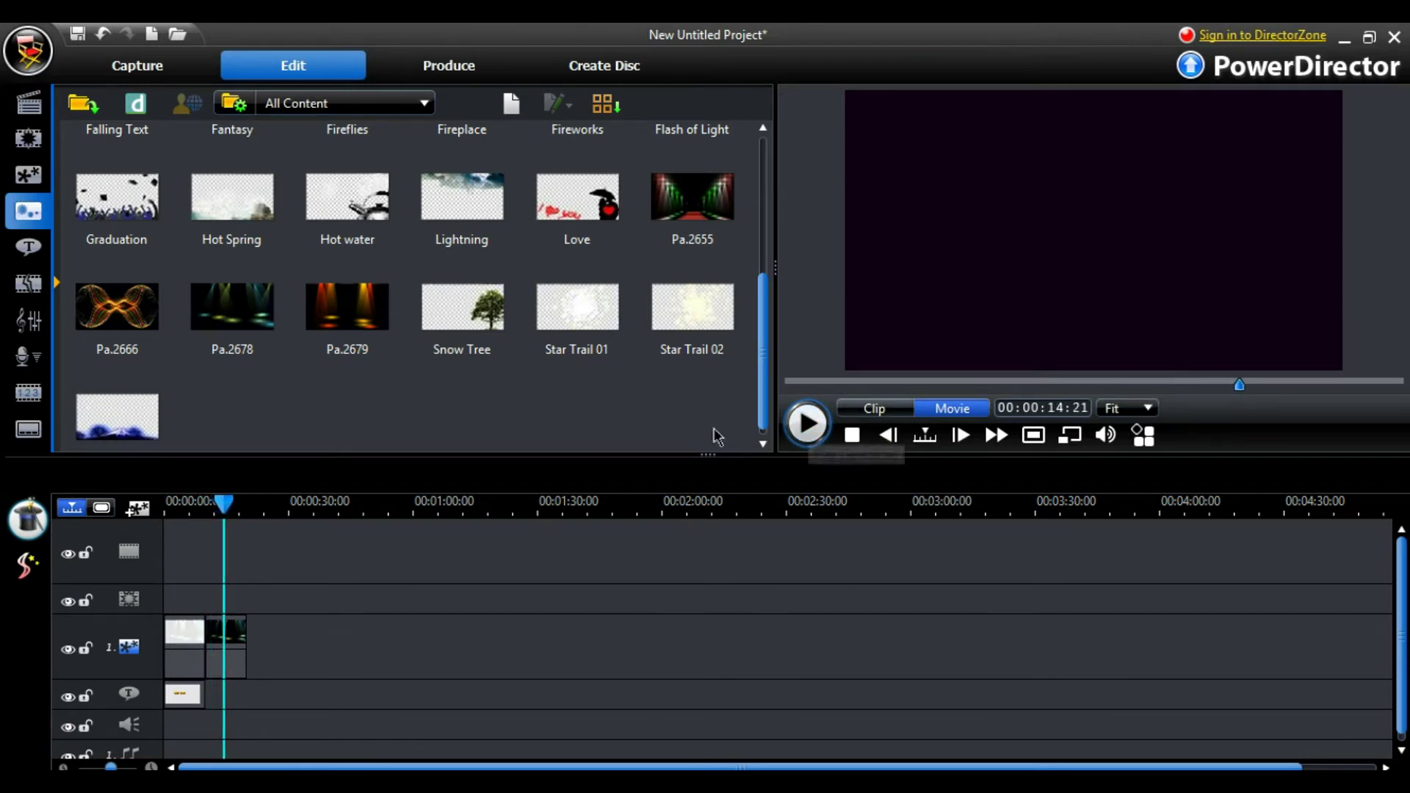
Add the C168 title template after the first title, starting at 00:00:10:00, and preview the movie.
click(33, 277)
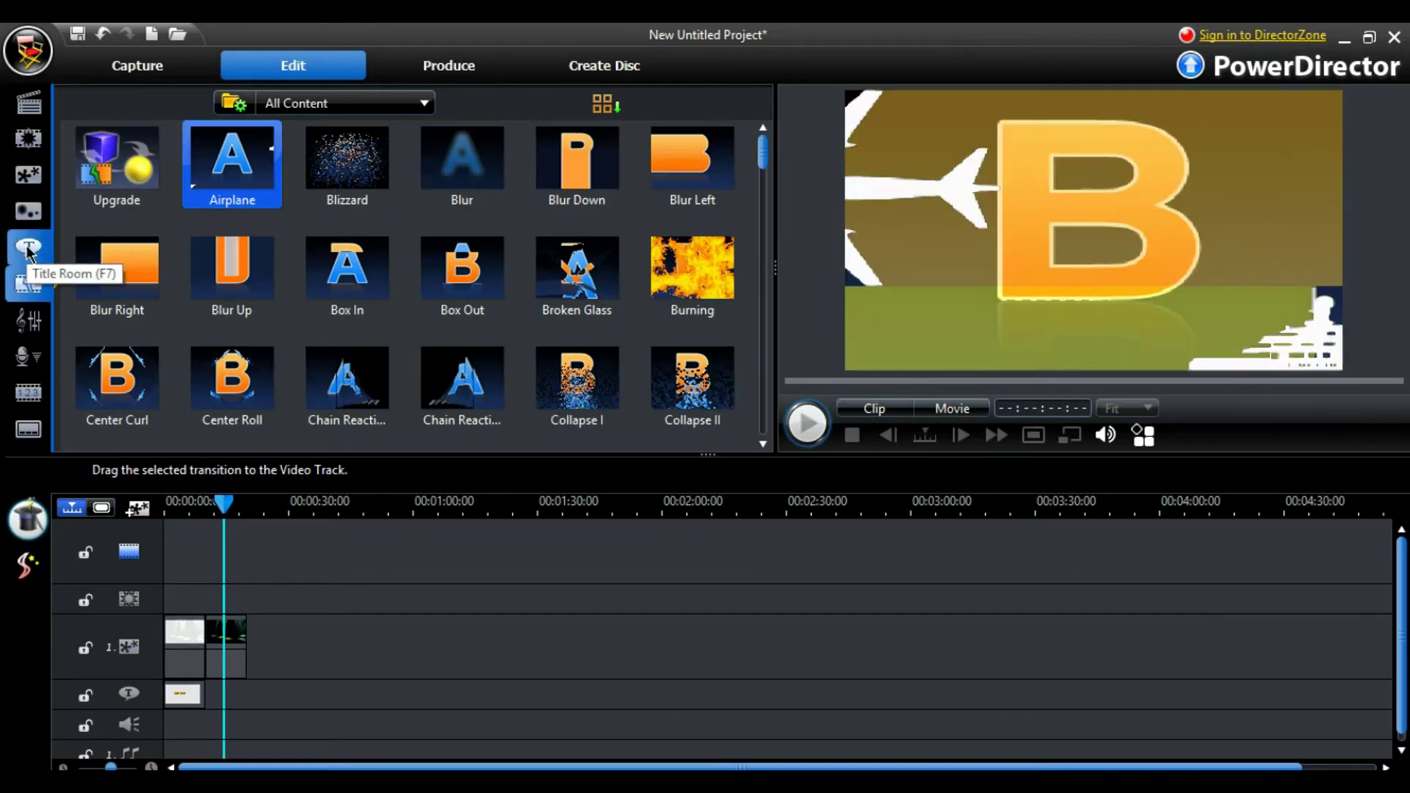
click(29, 249)
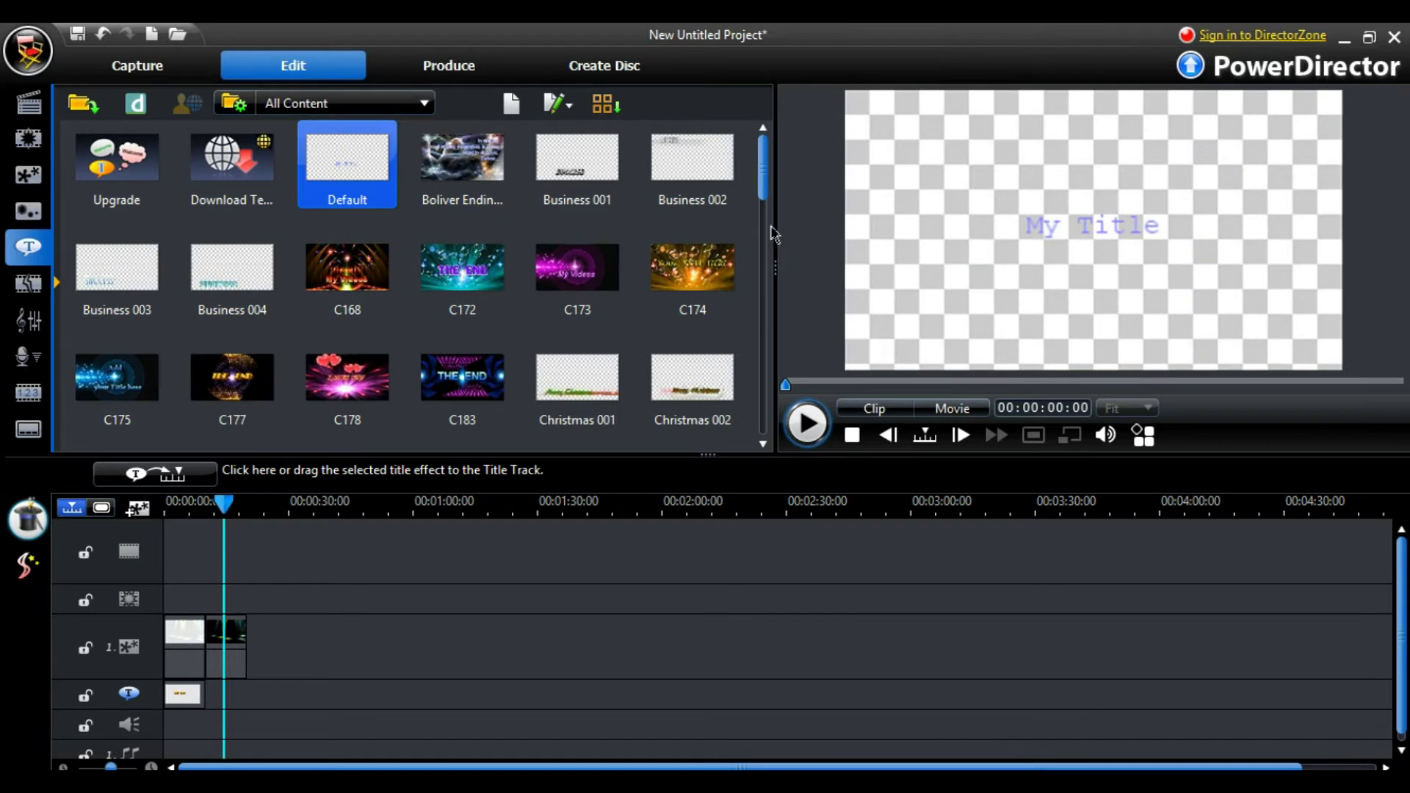
mouse_move(350, 272)
drag(351, 272, 209, 703)
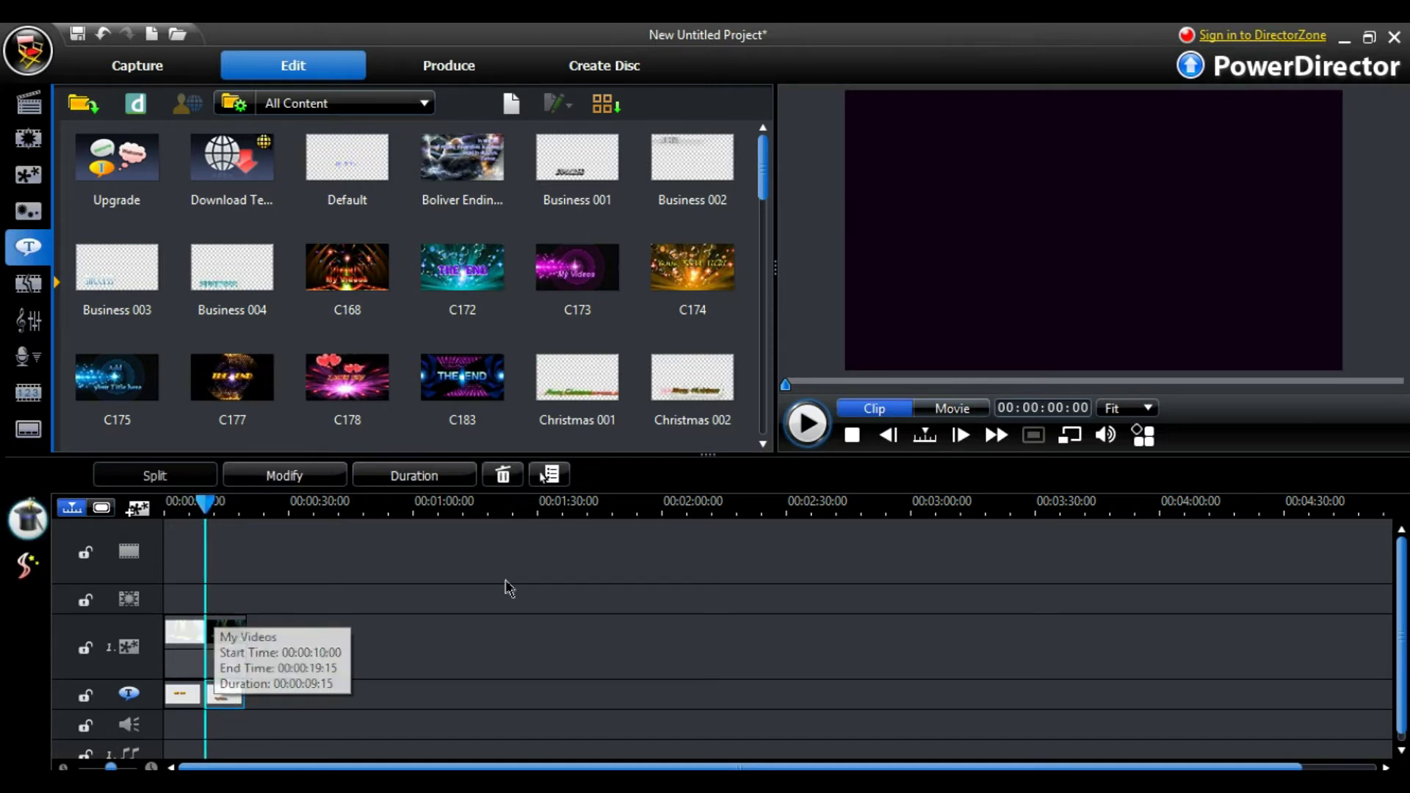
click(952, 408)
click(806, 424)
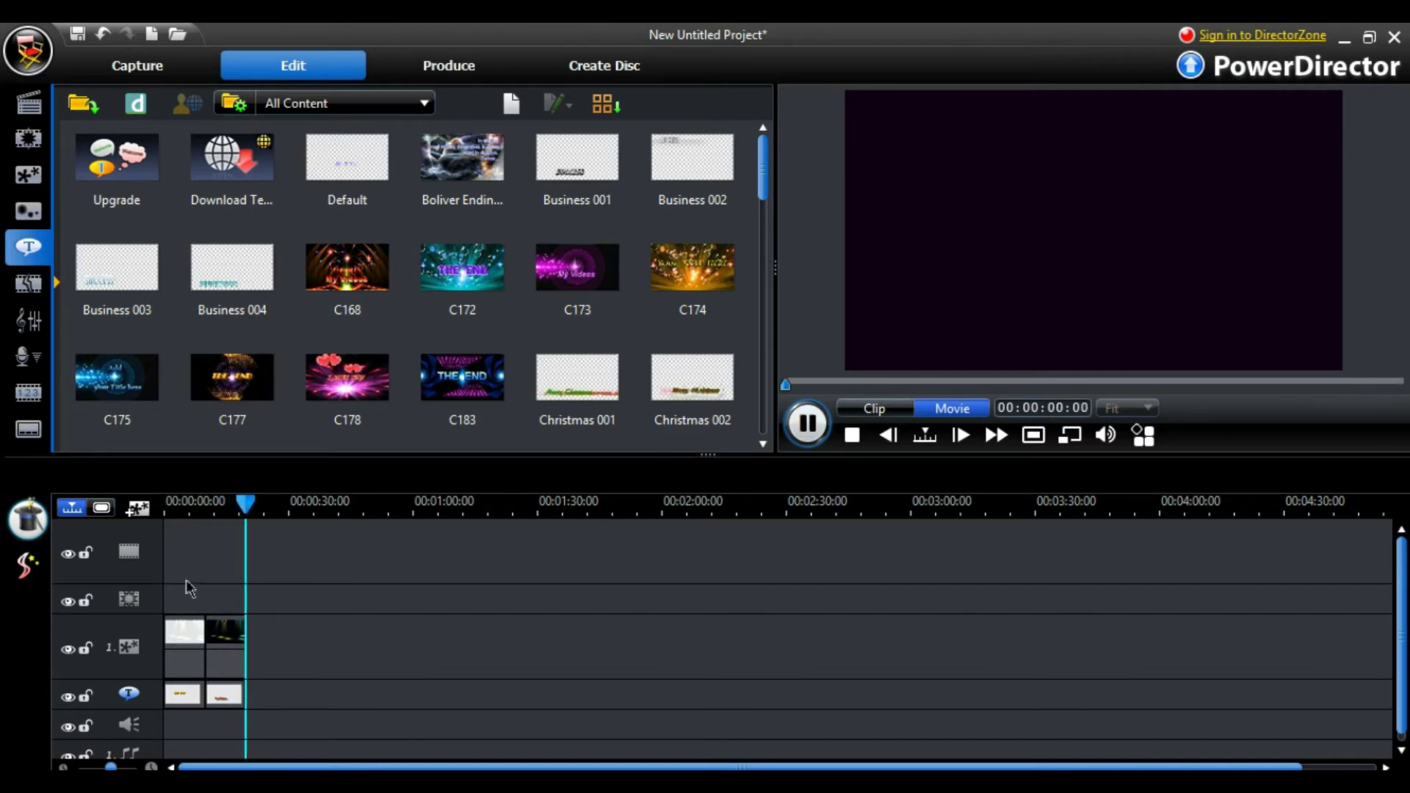
Open the first title clip in the Title Designer and delete its "THE END" text.
click(184, 640)
click(30, 111)
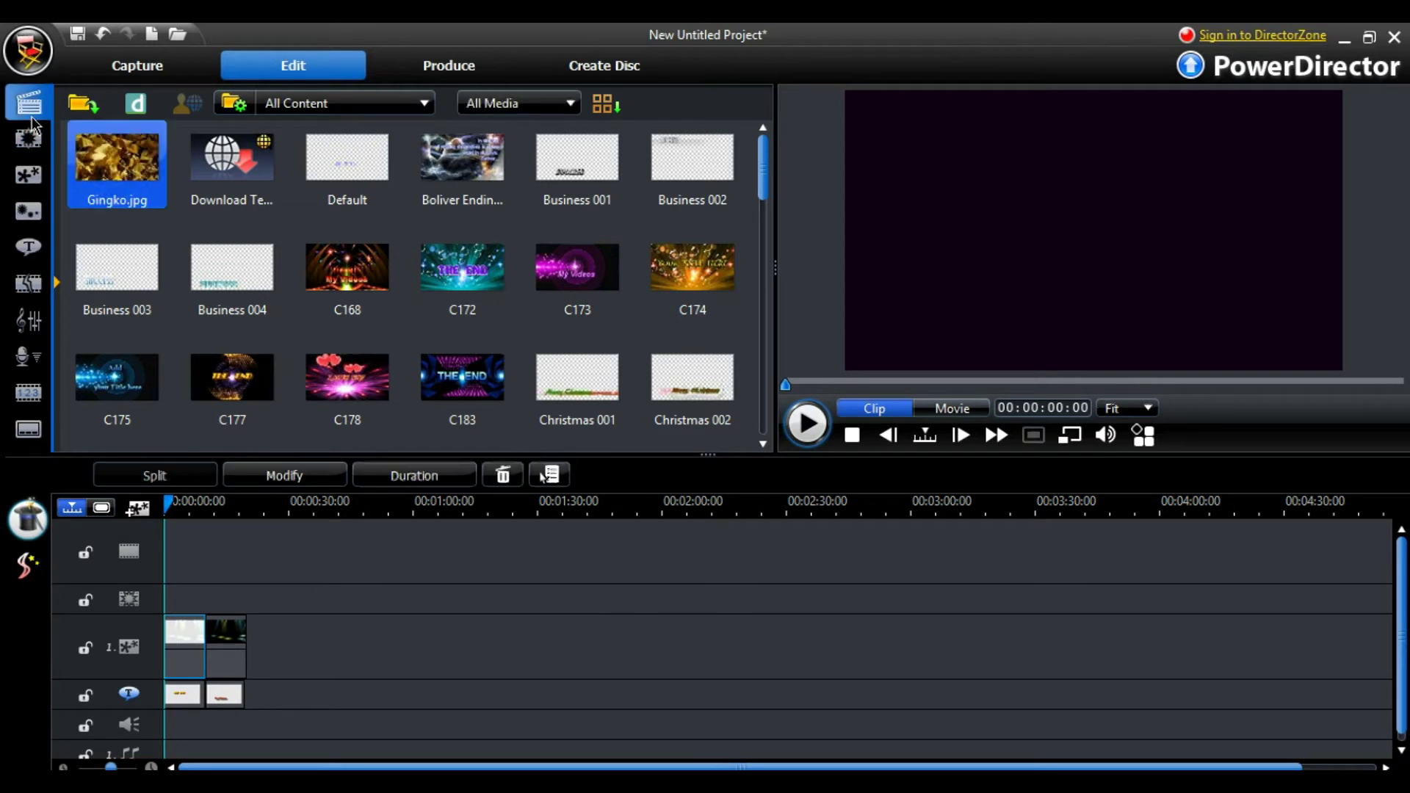
click(181, 699)
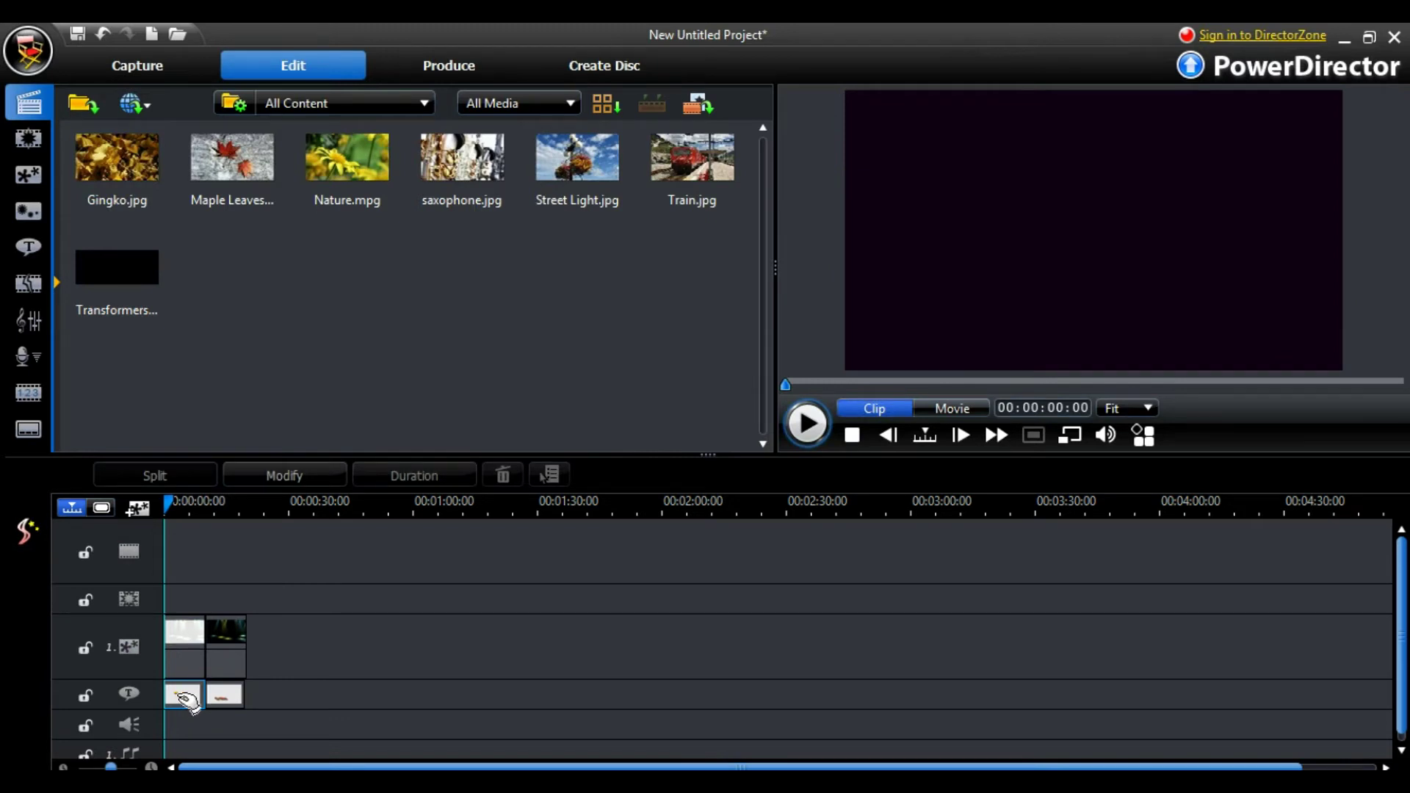
double_click(184, 698)
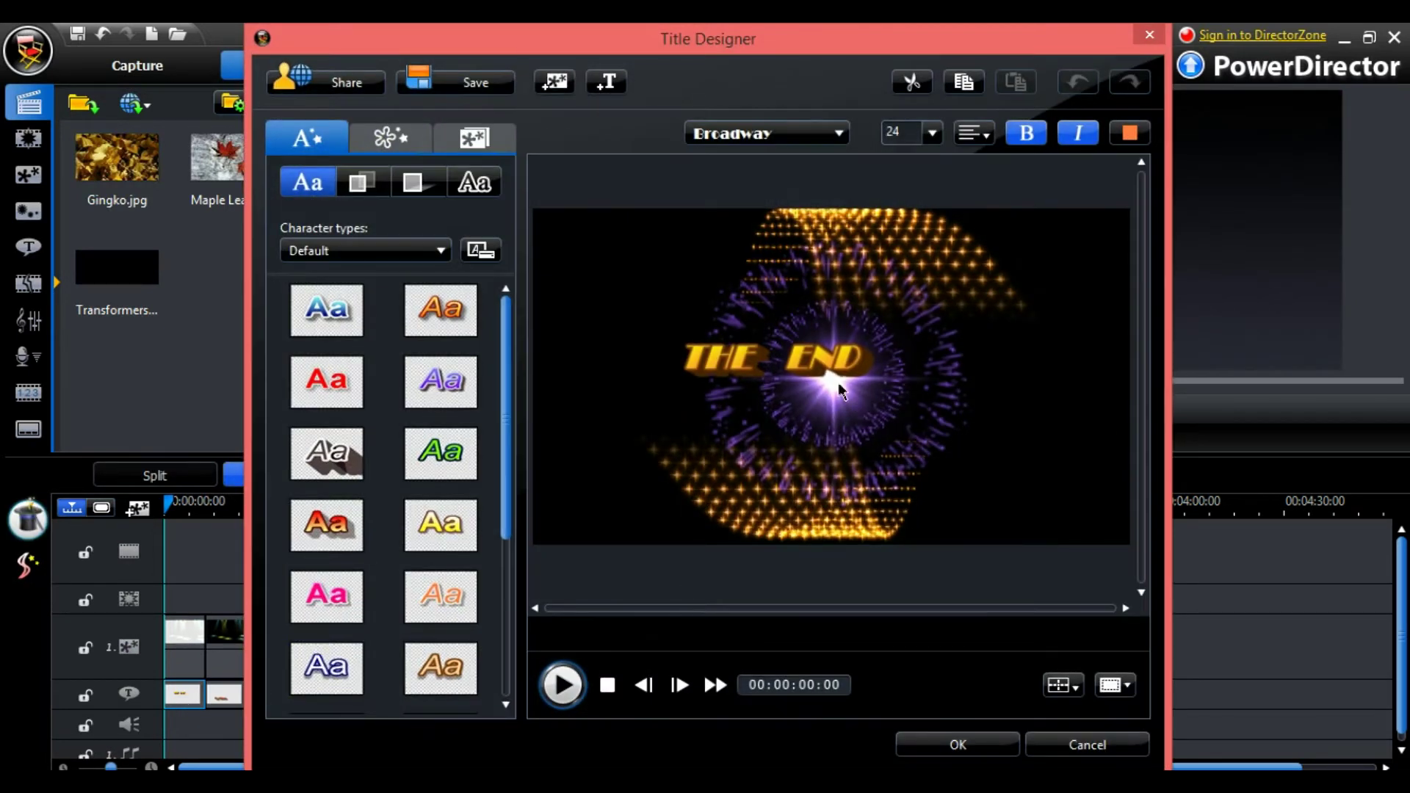
click(813, 358)
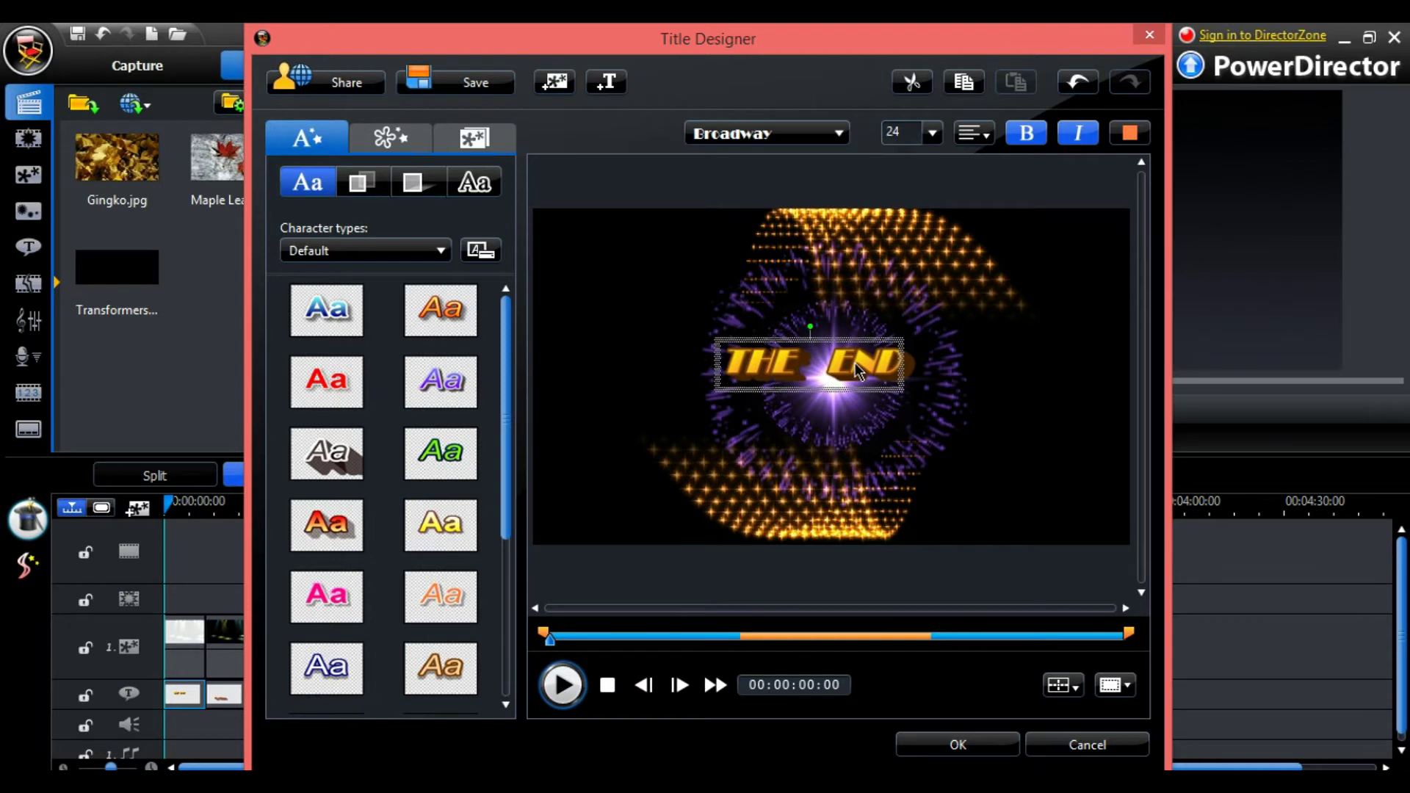
key(Delete)
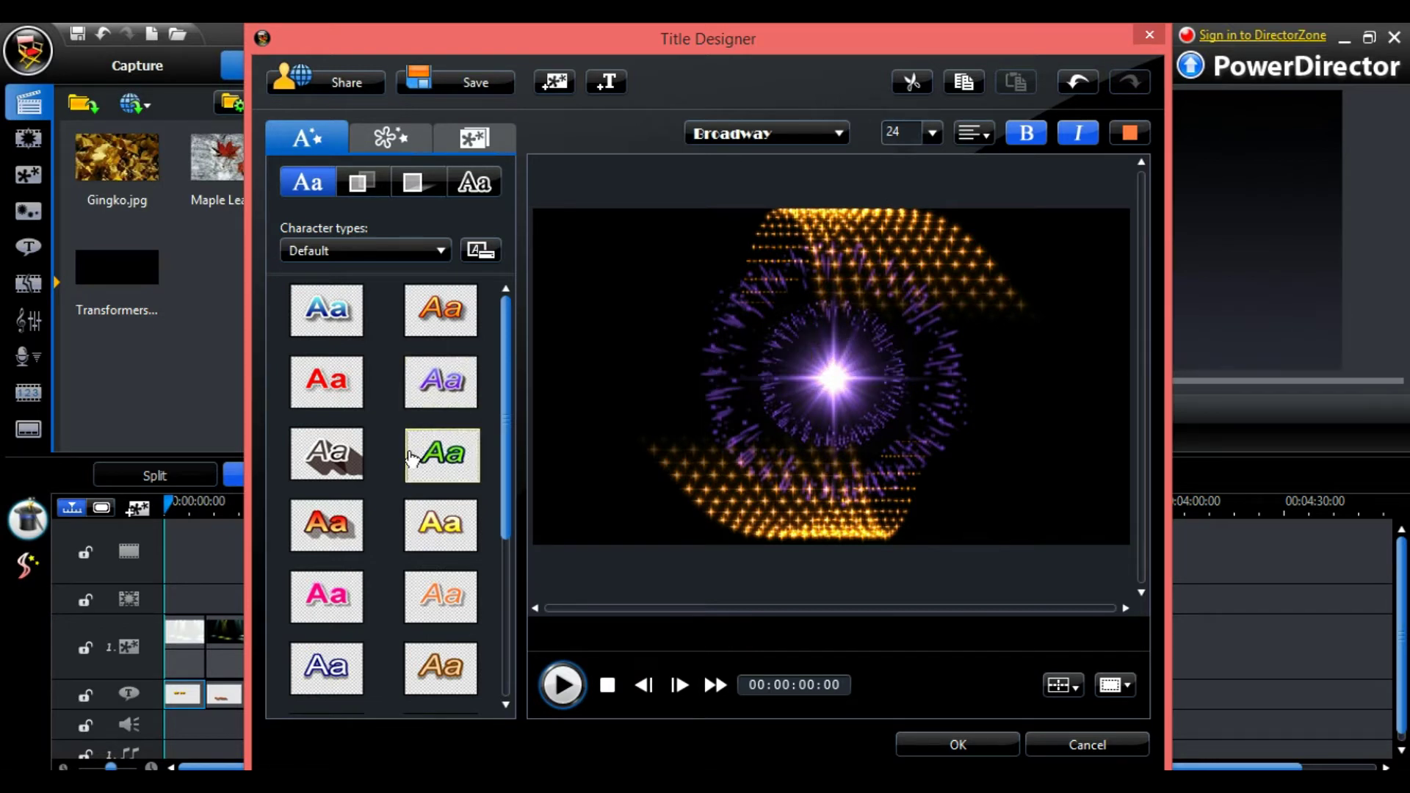
Choose the red-orange shadowed character preset, the Arial Black font and size 28 for new title text.
click(341, 523)
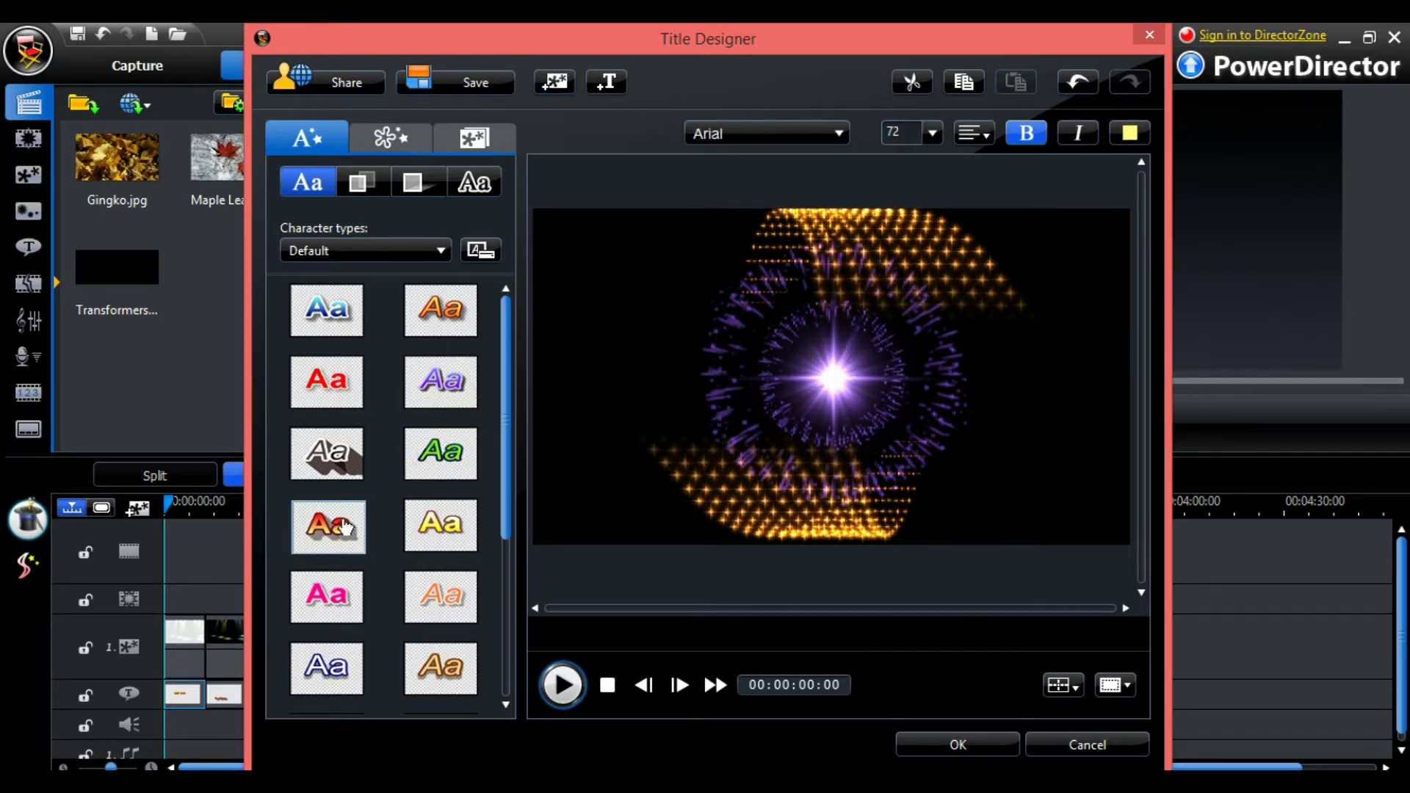
click(775, 132)
click(764, 197)
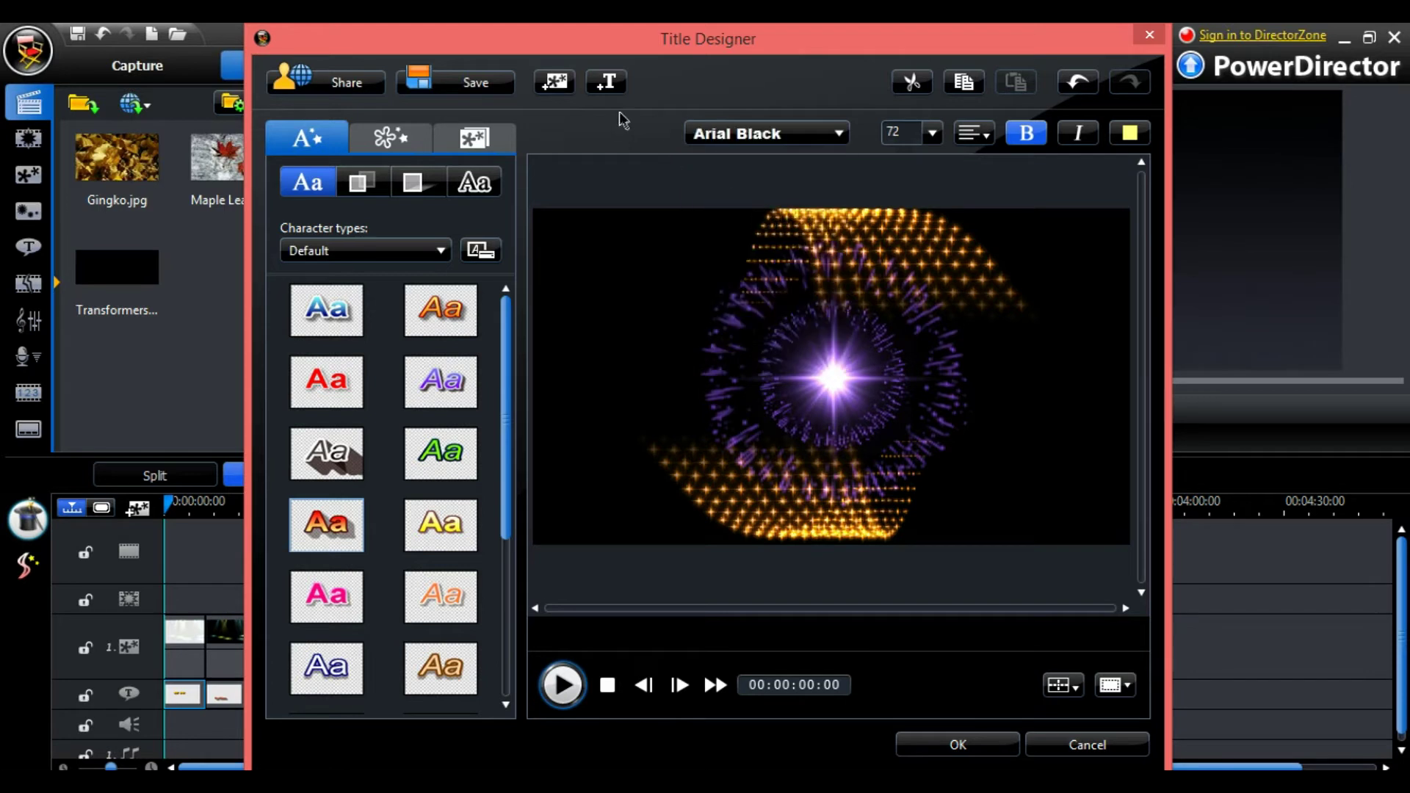
click(607, 82)
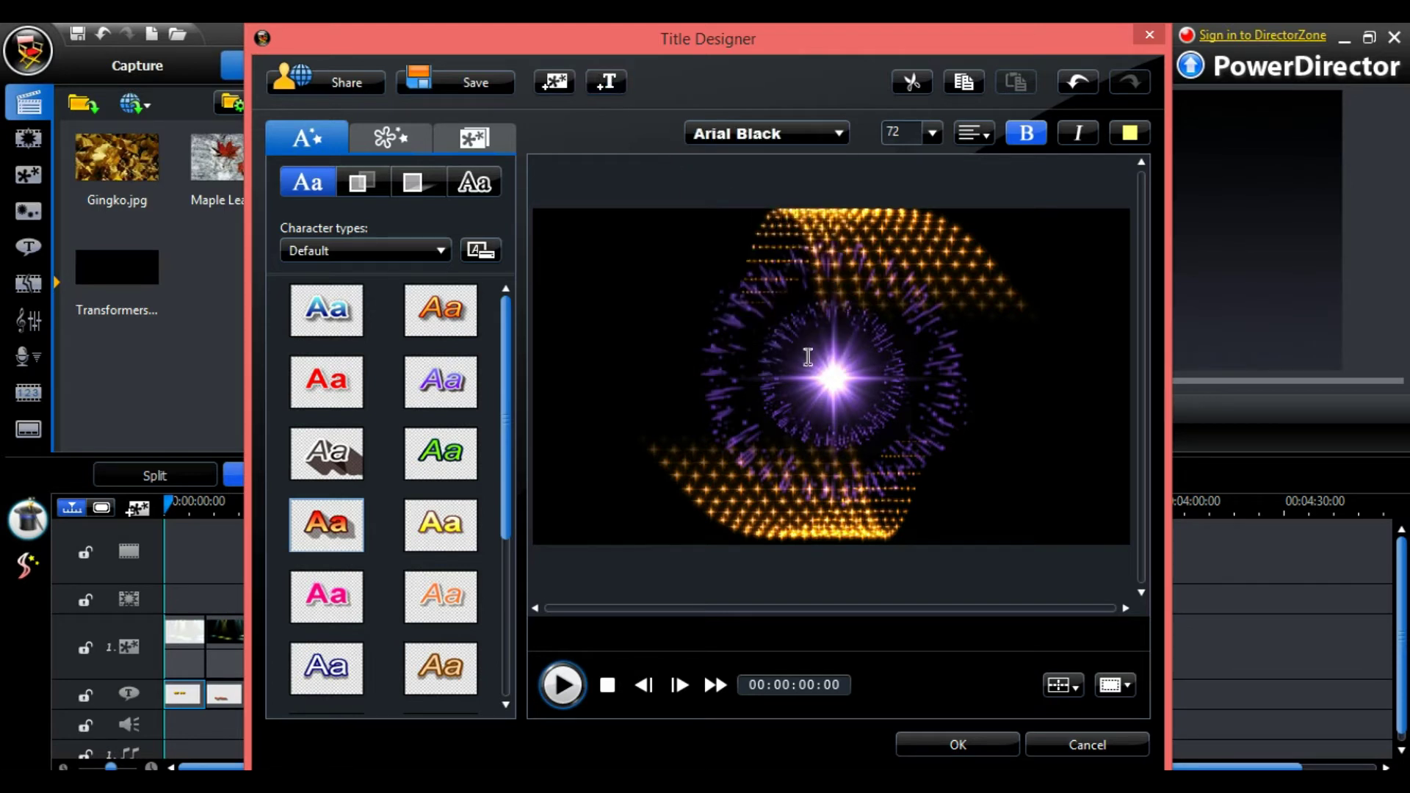
click(727, 370)
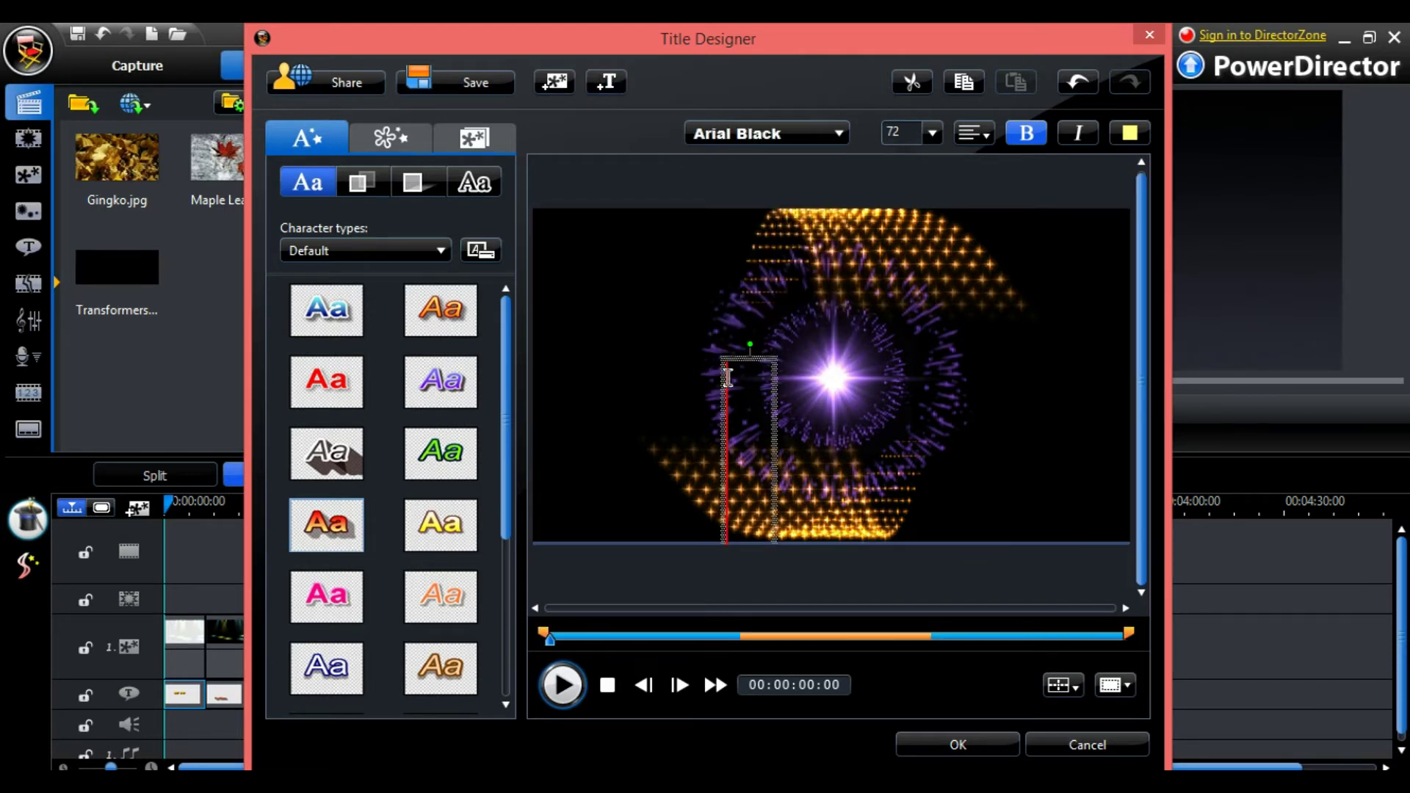
click(931, 138)
click(897, 303)
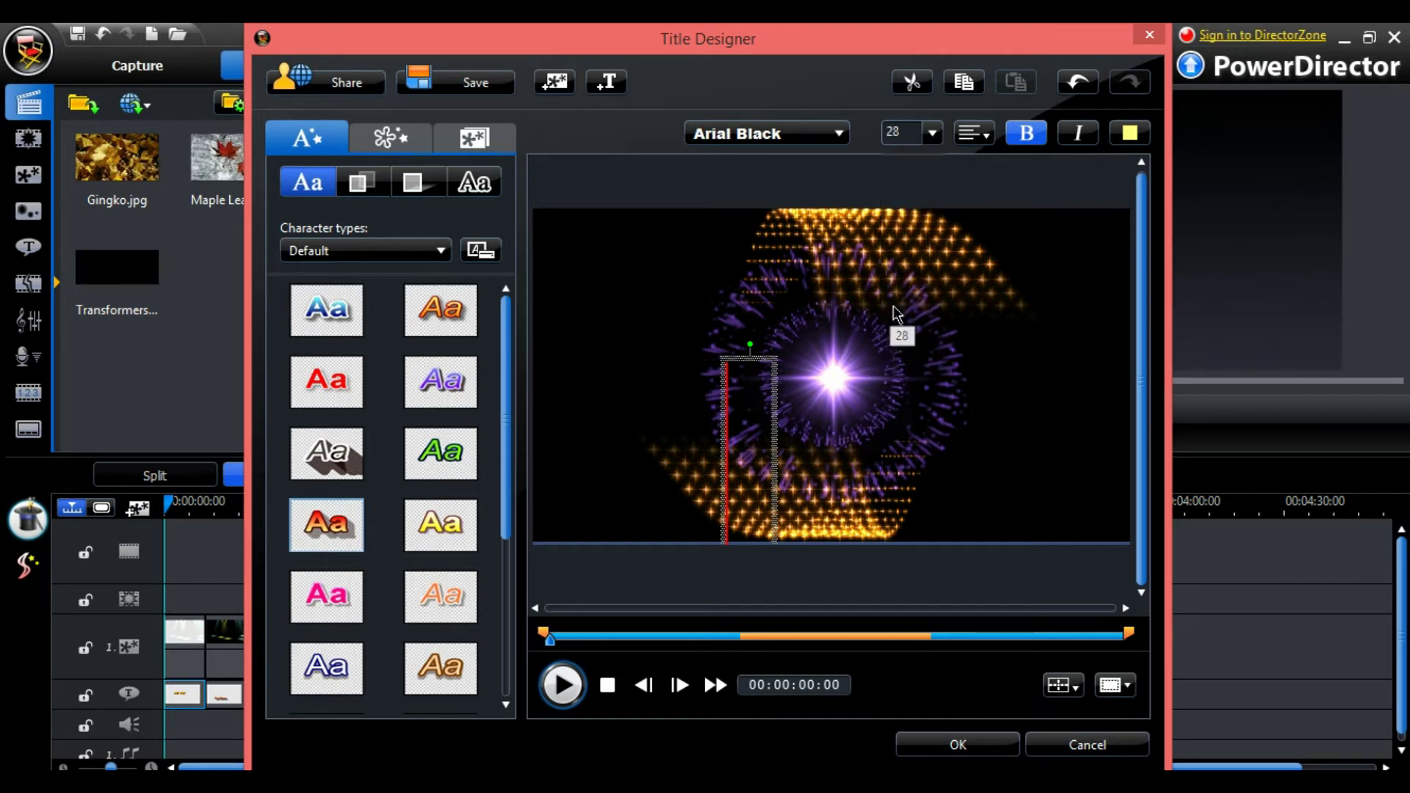
Insert a text object just above the glowing centre of the title frame reading "KH sabay".
click(789, 455)
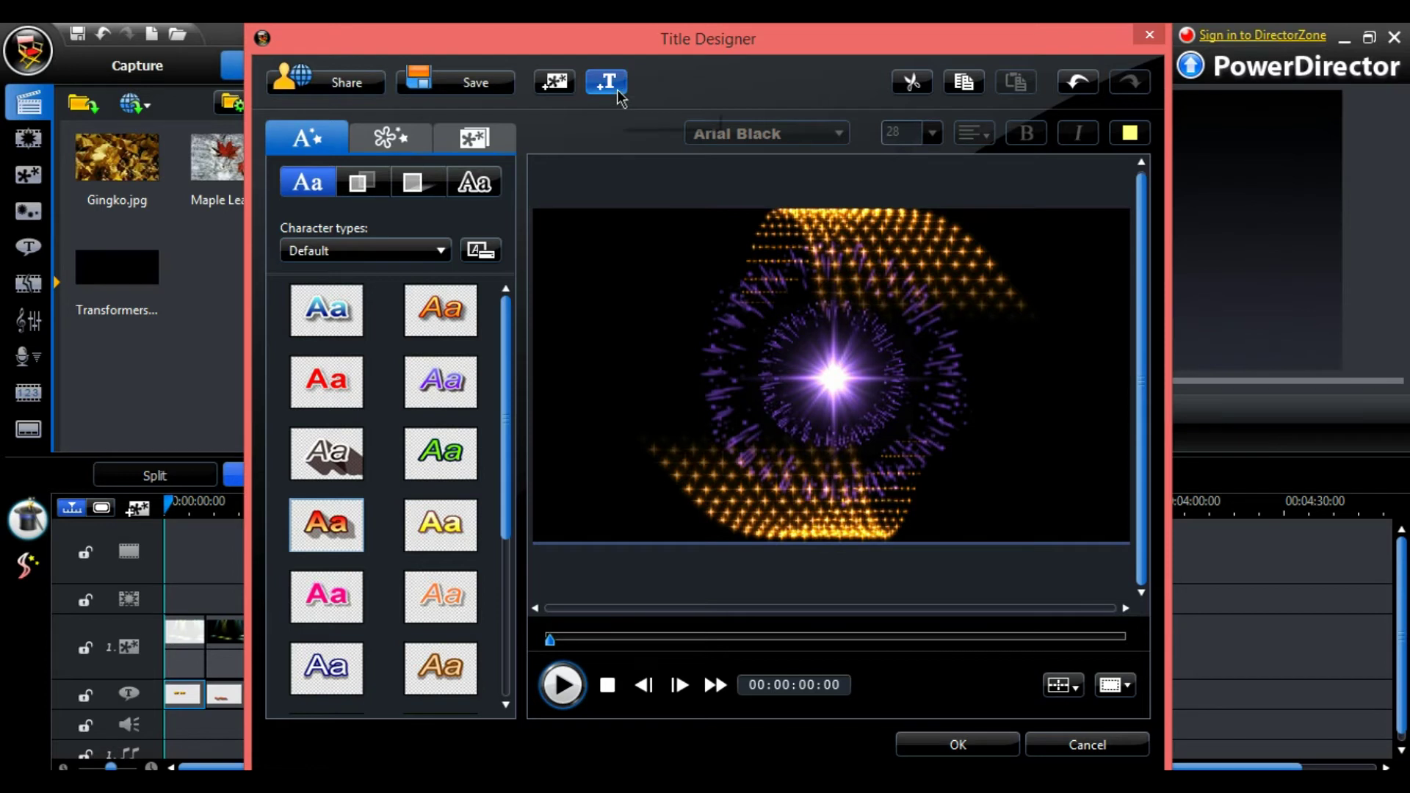
click(717, 278)
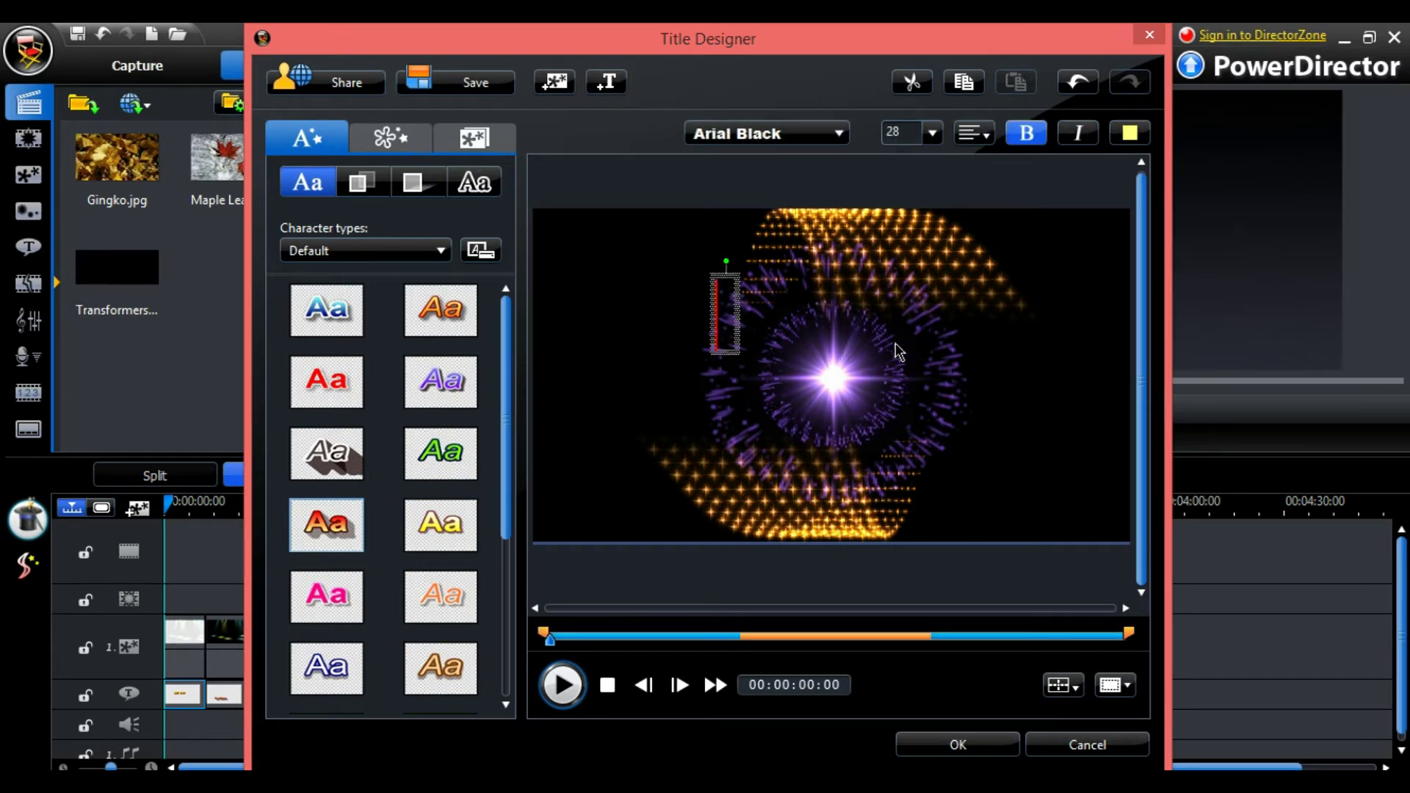
text(K)
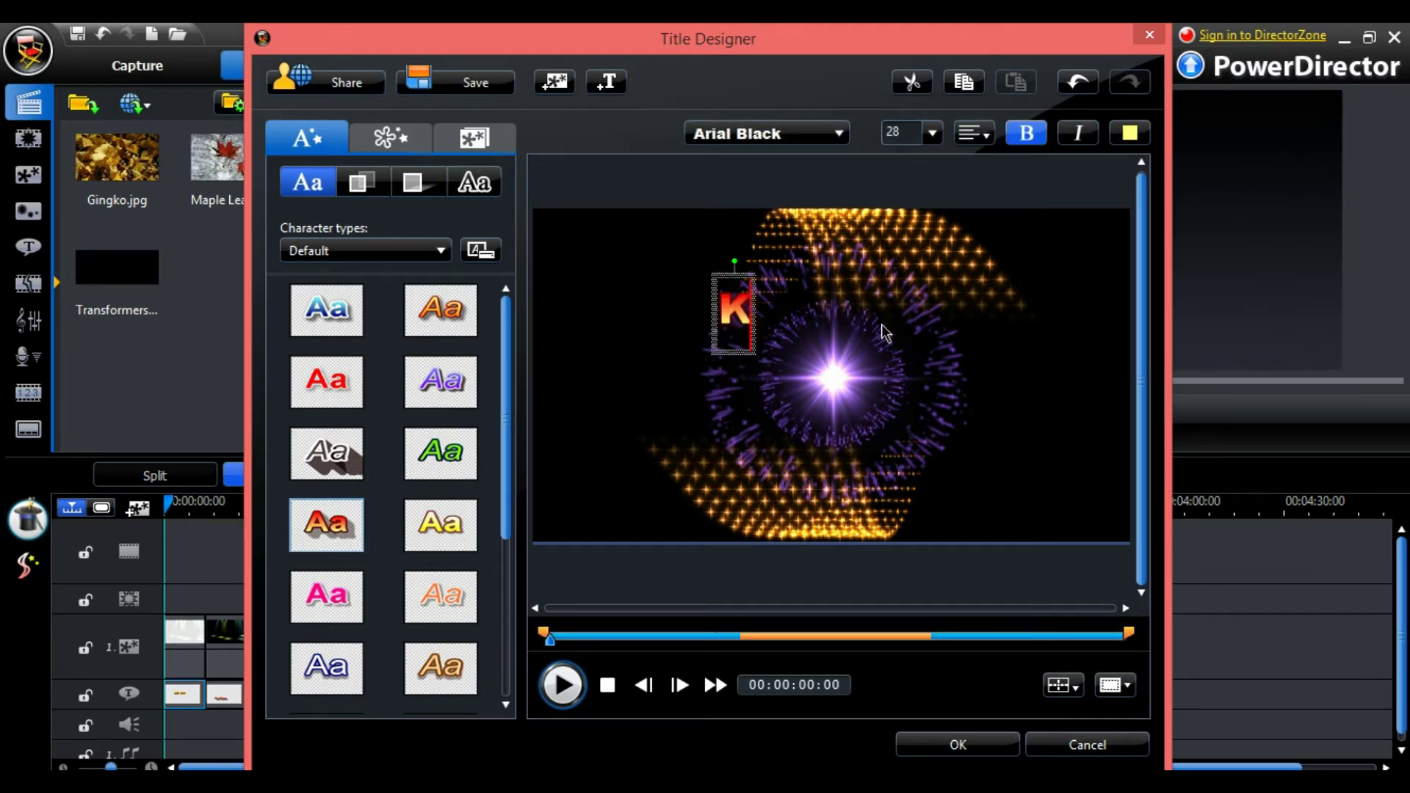
text(H)
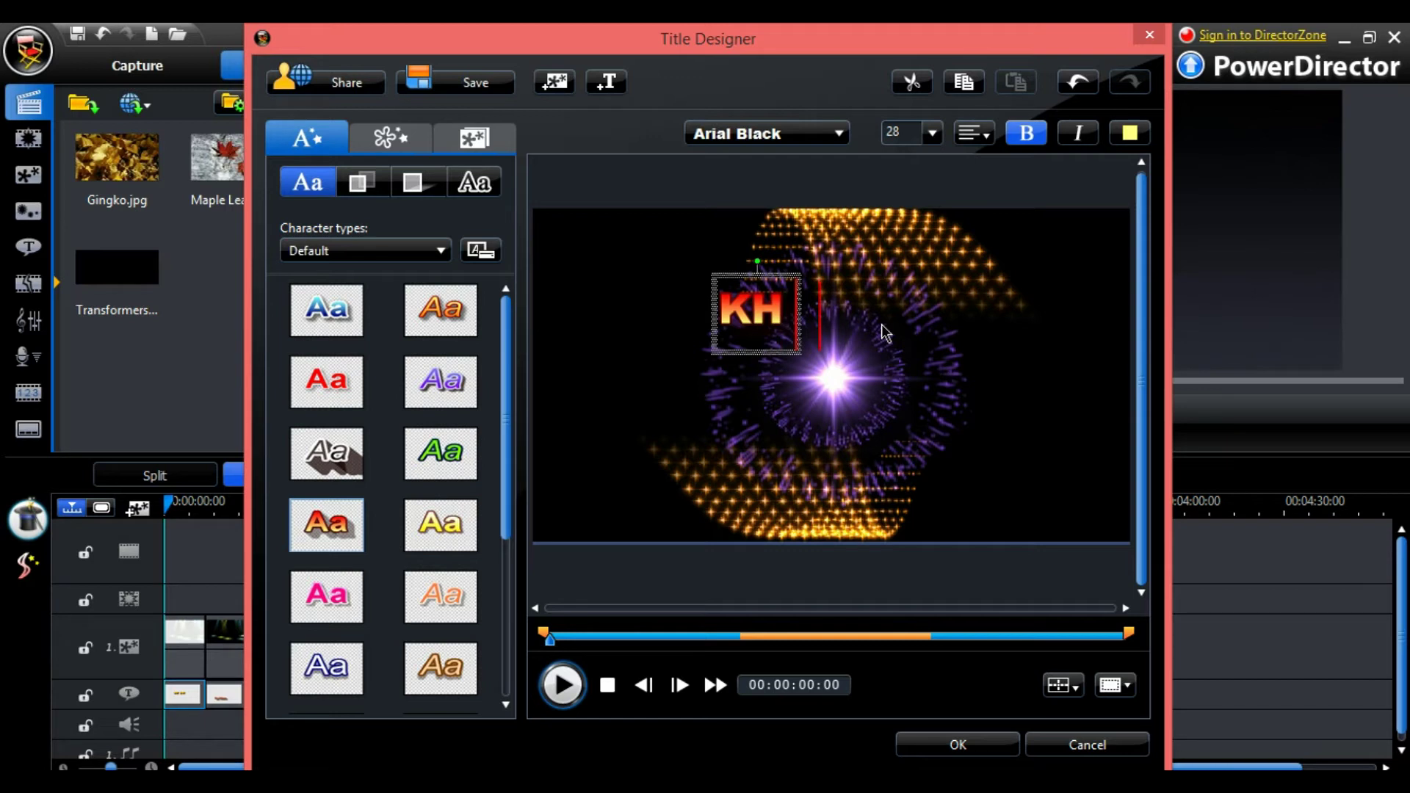
text( sabb)
key(BackSpace)
text(ay)
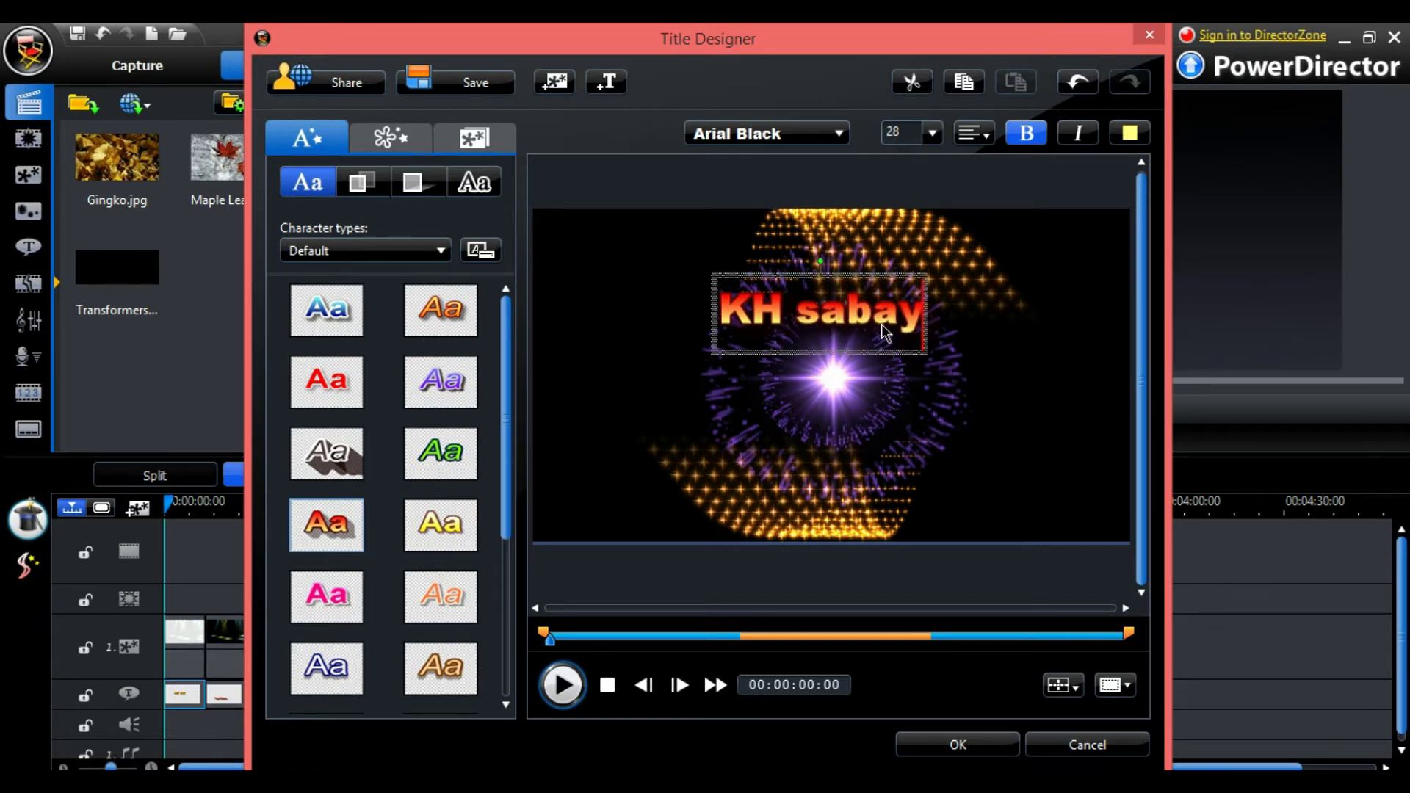
Replace the "KH sabay" title text with "kh sabay" in lowercase.
key(BackSpace)
key(BackSpace)
key(BackSpace)
key(BackSpace)
key(BackSpace)
key(BackSpace)
key(BackSpace)
key(BackSpace)
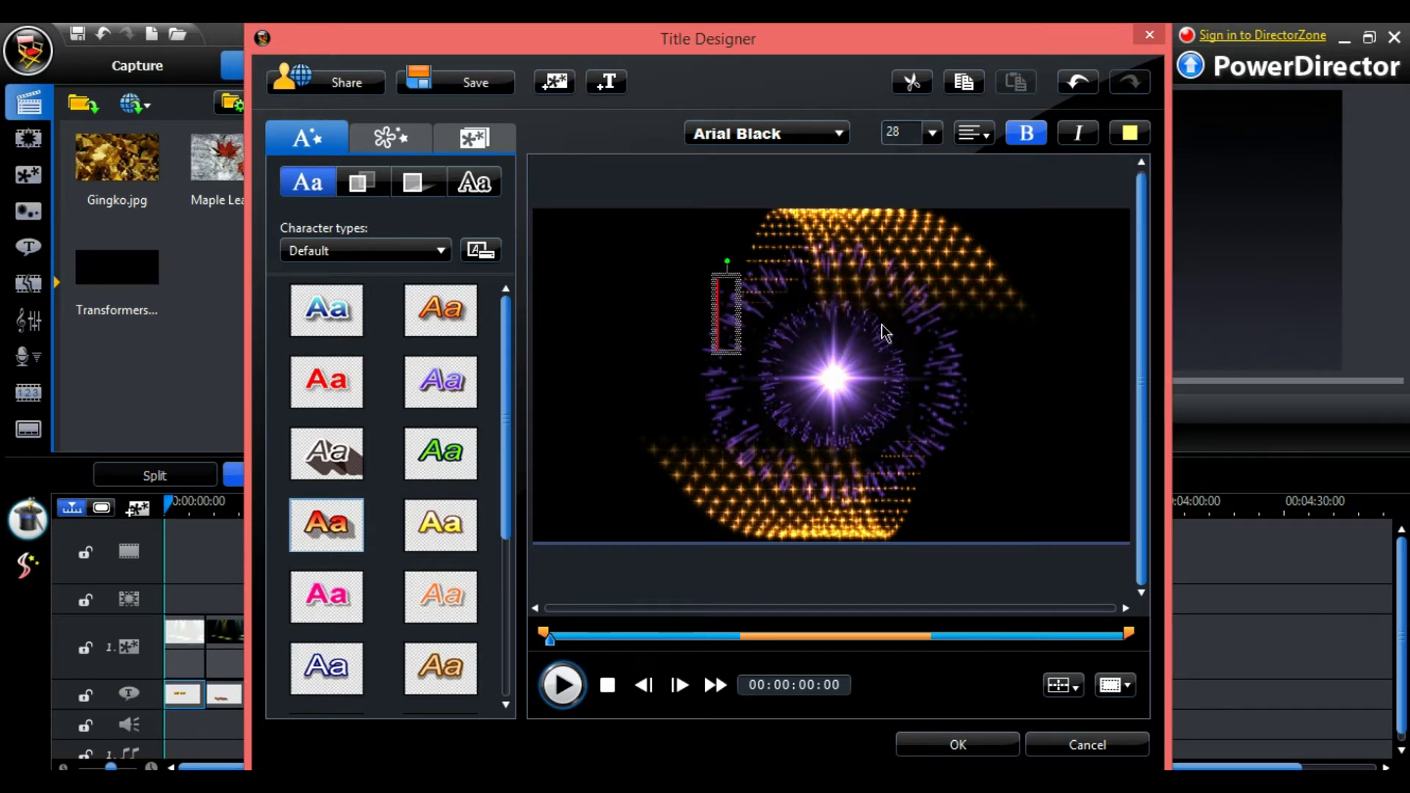
text(kh)
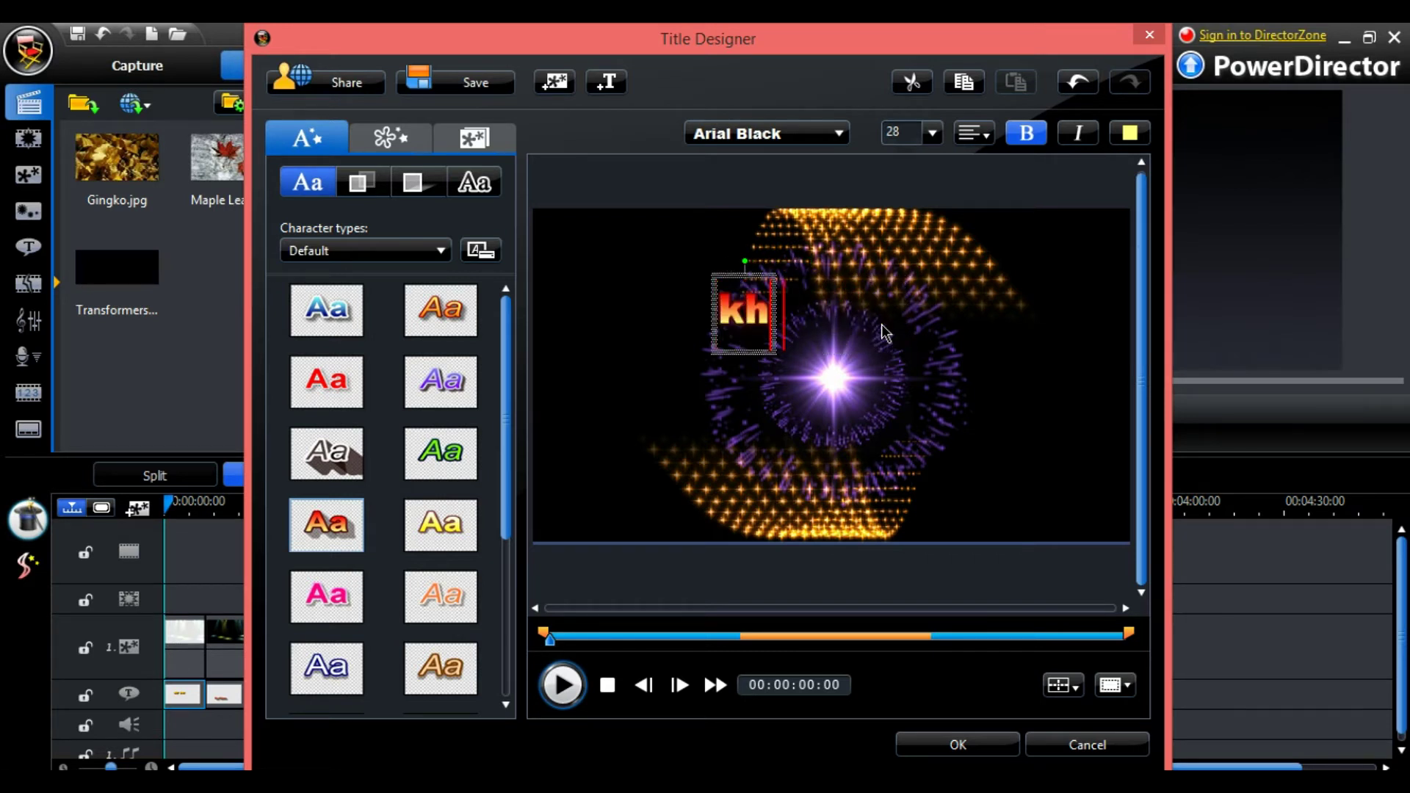
text( sabay)
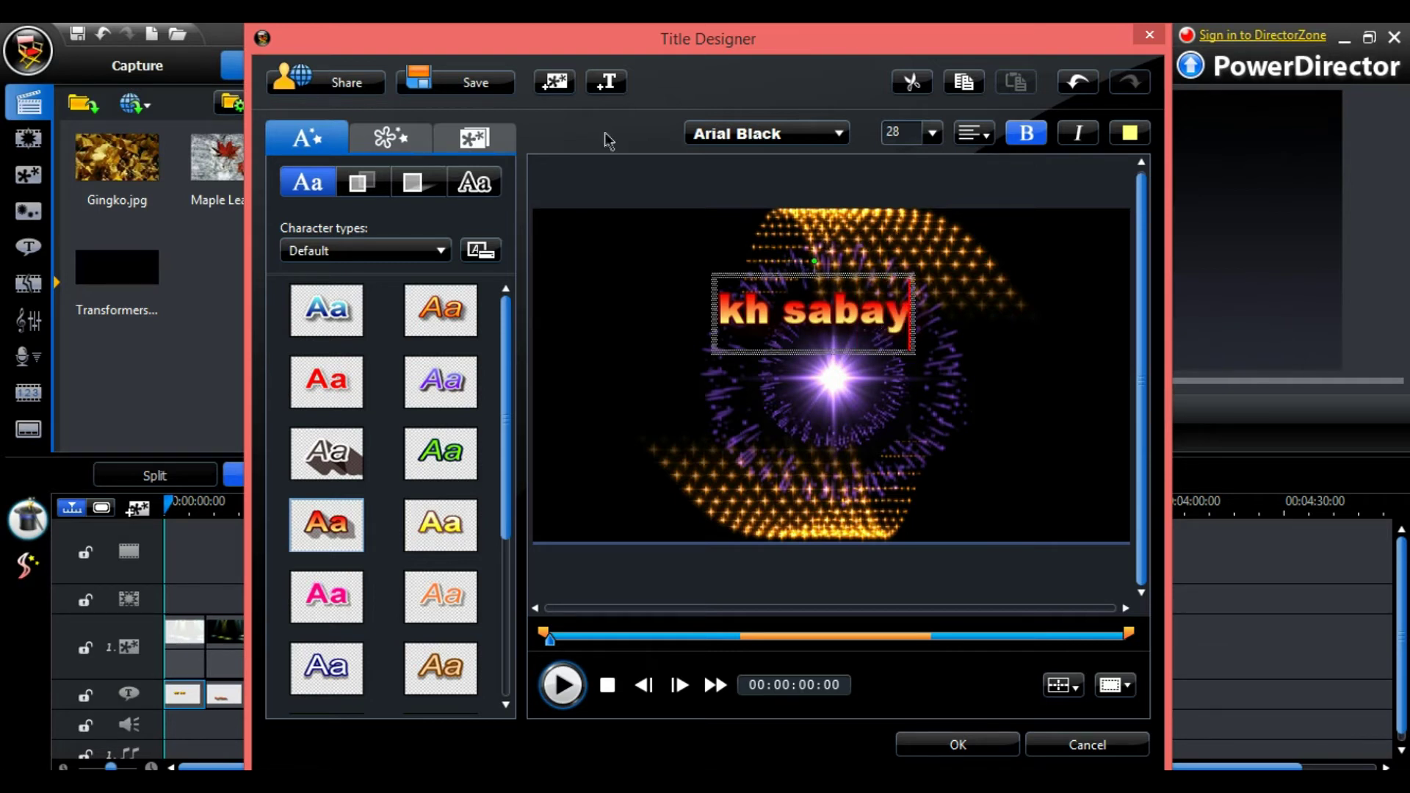
Move the "kh sabay" text object down onto the glowing centre of the title frame.
click(862, 380)
drag(845, 321, 856, 389)
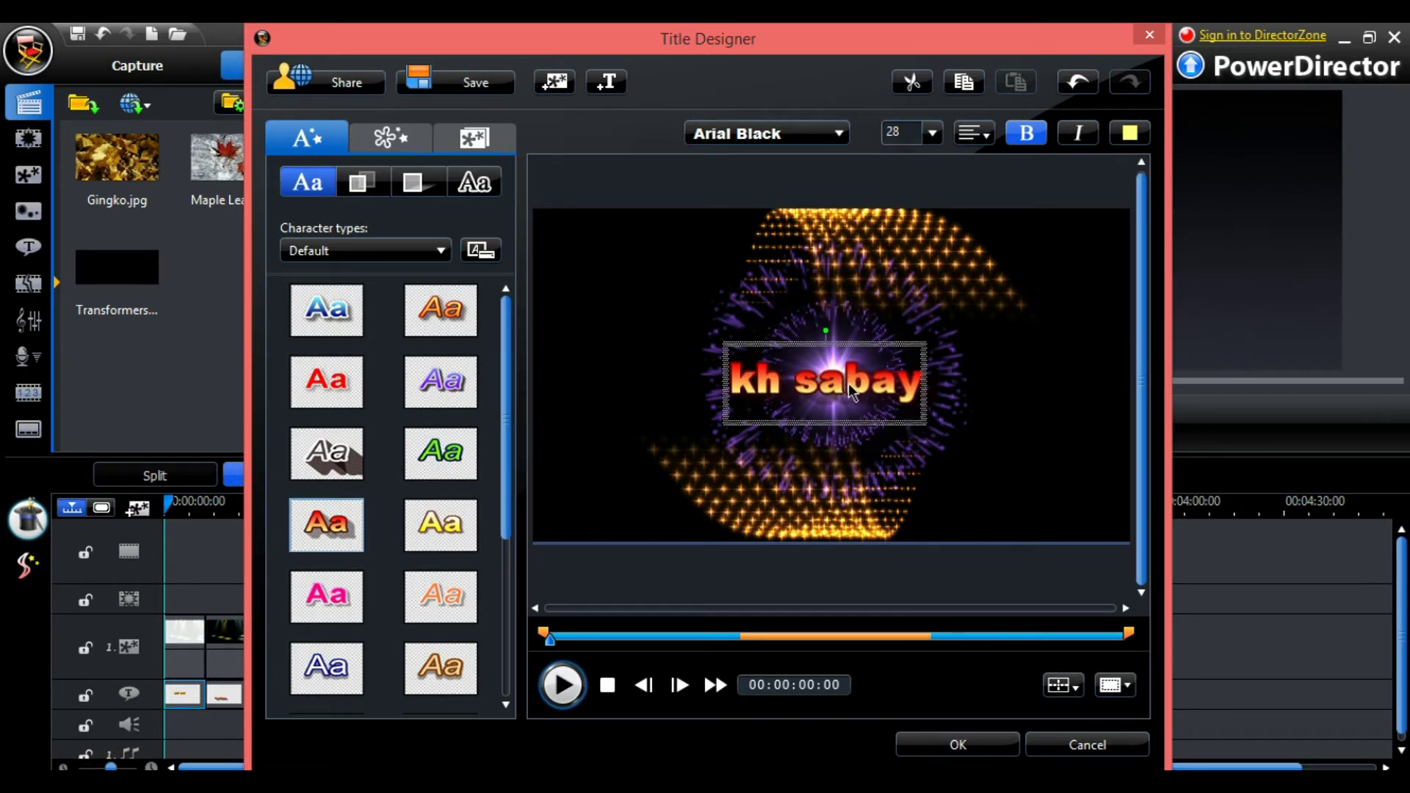
drag(841, 387, 831, 371)
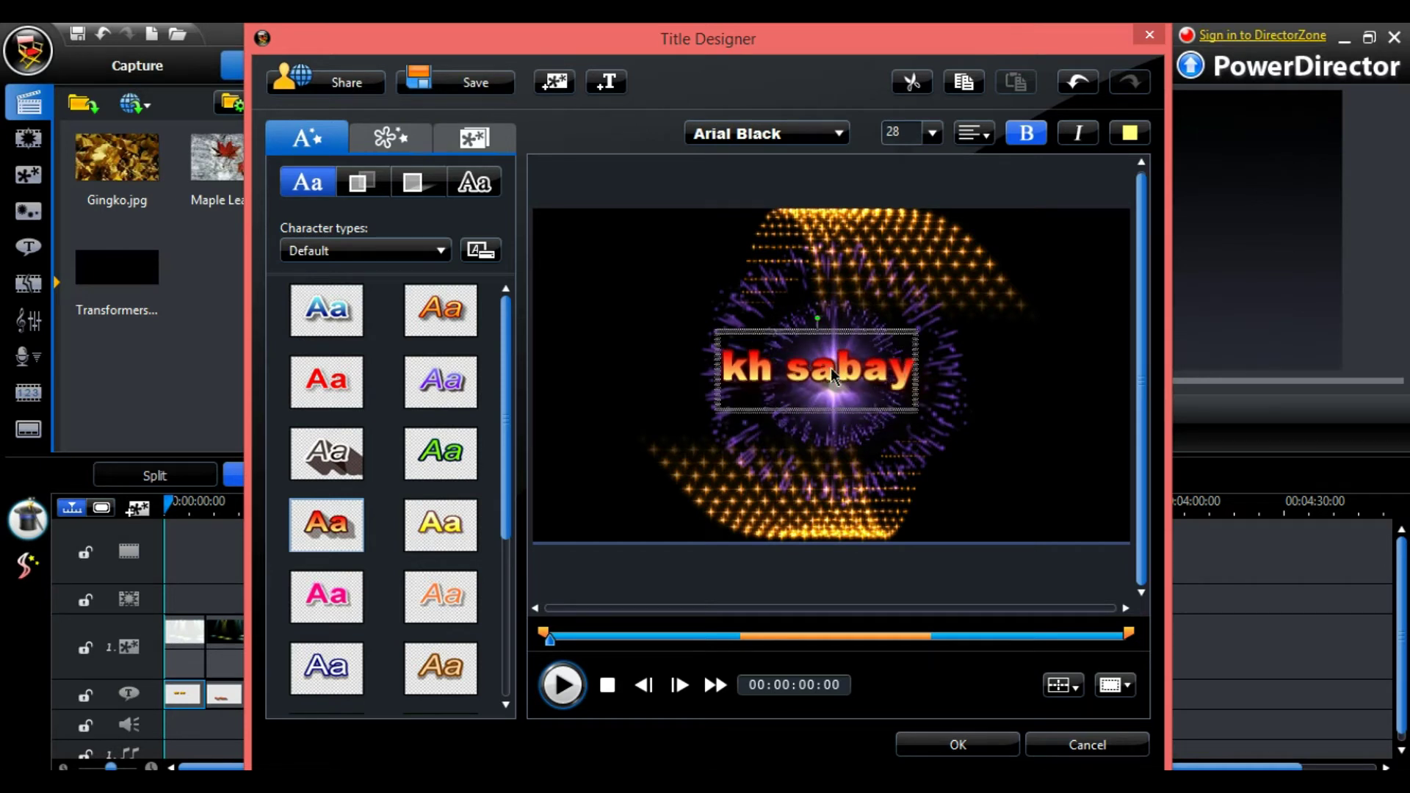
Delete the text object and insert a new one over the glowing centre reading "kh sabay".
key(Delete)
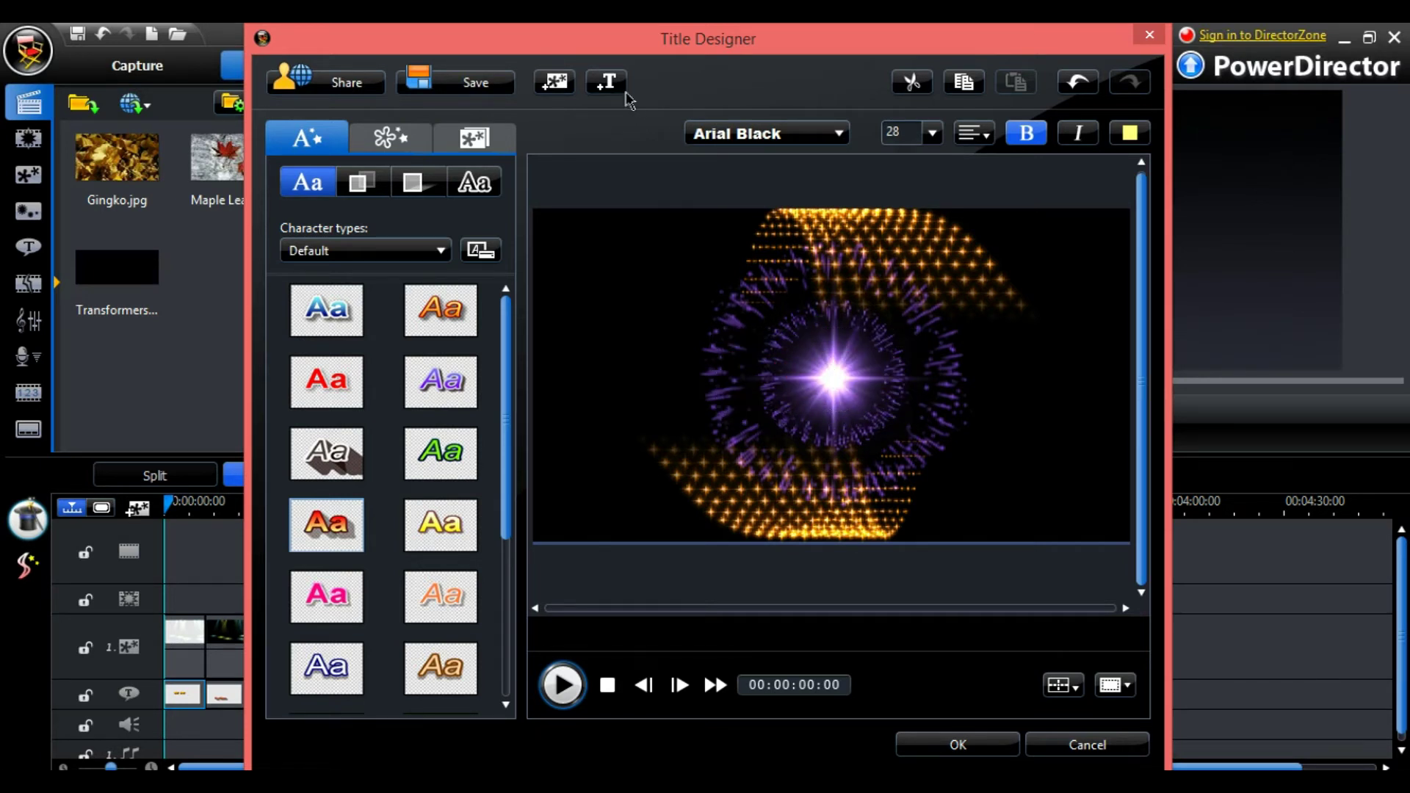
click(762, 358)
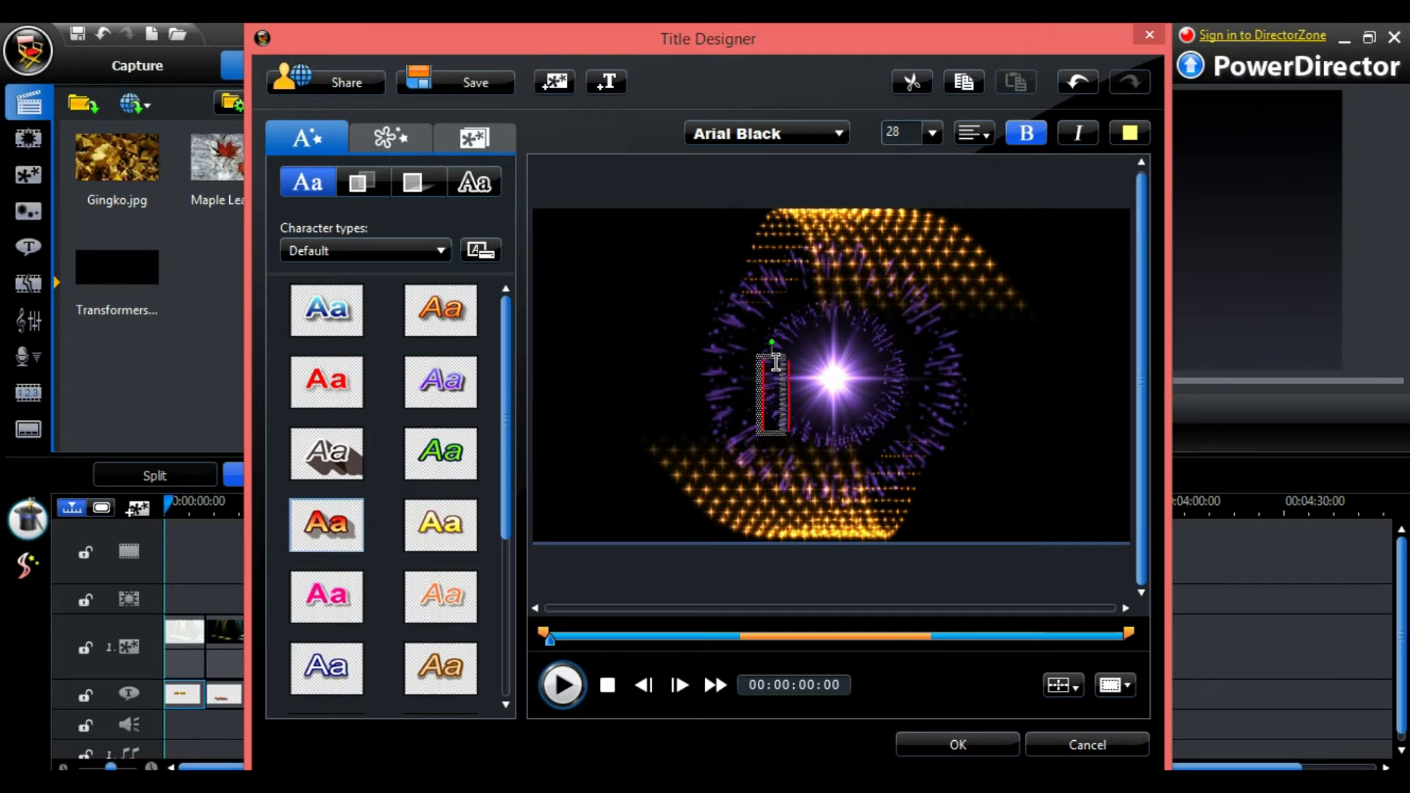
text(kh sabay)
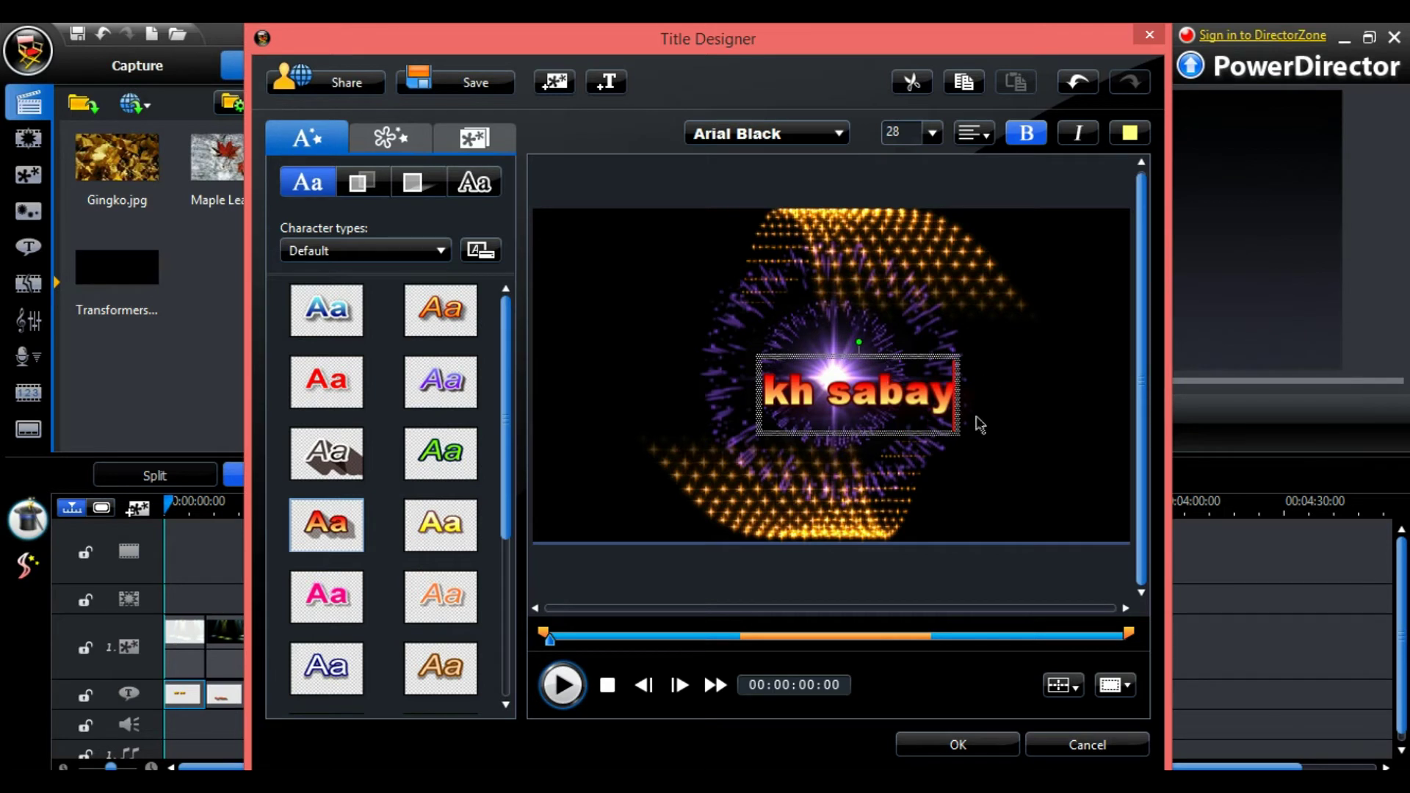
Set the "kh sabay" text's font size to 36 and centre the text over the glow.
drag(948, 403, 720, 403)
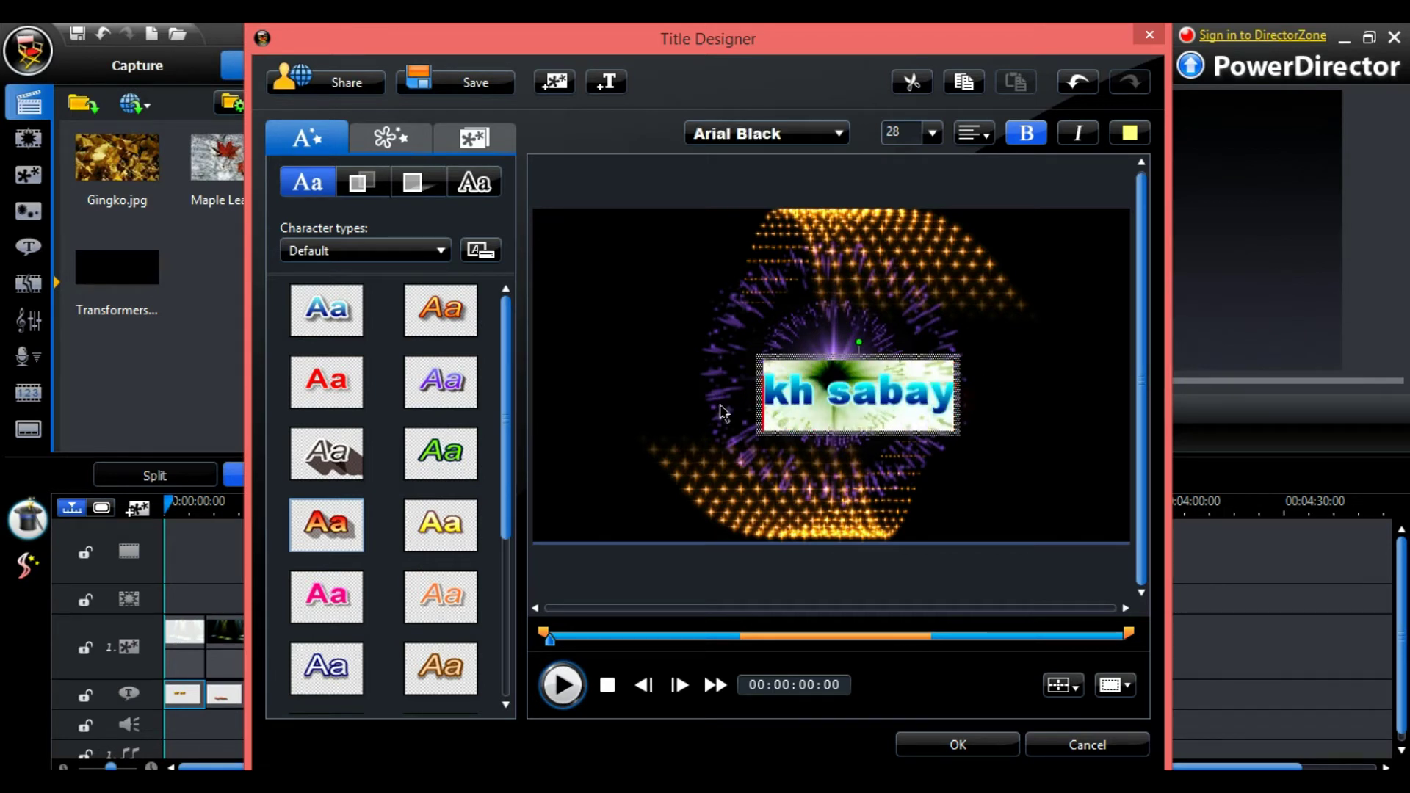
click(932, 133)
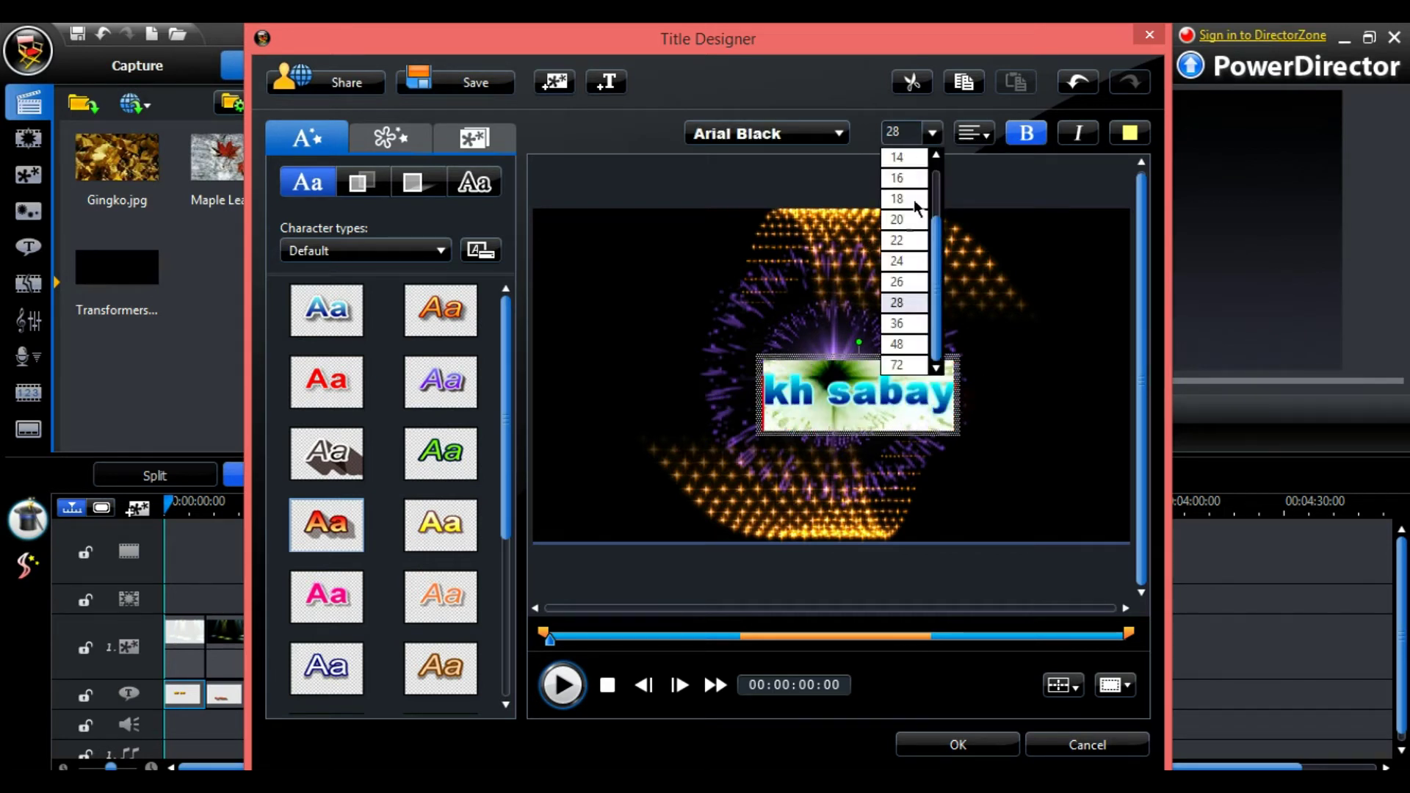
click(904, 302)
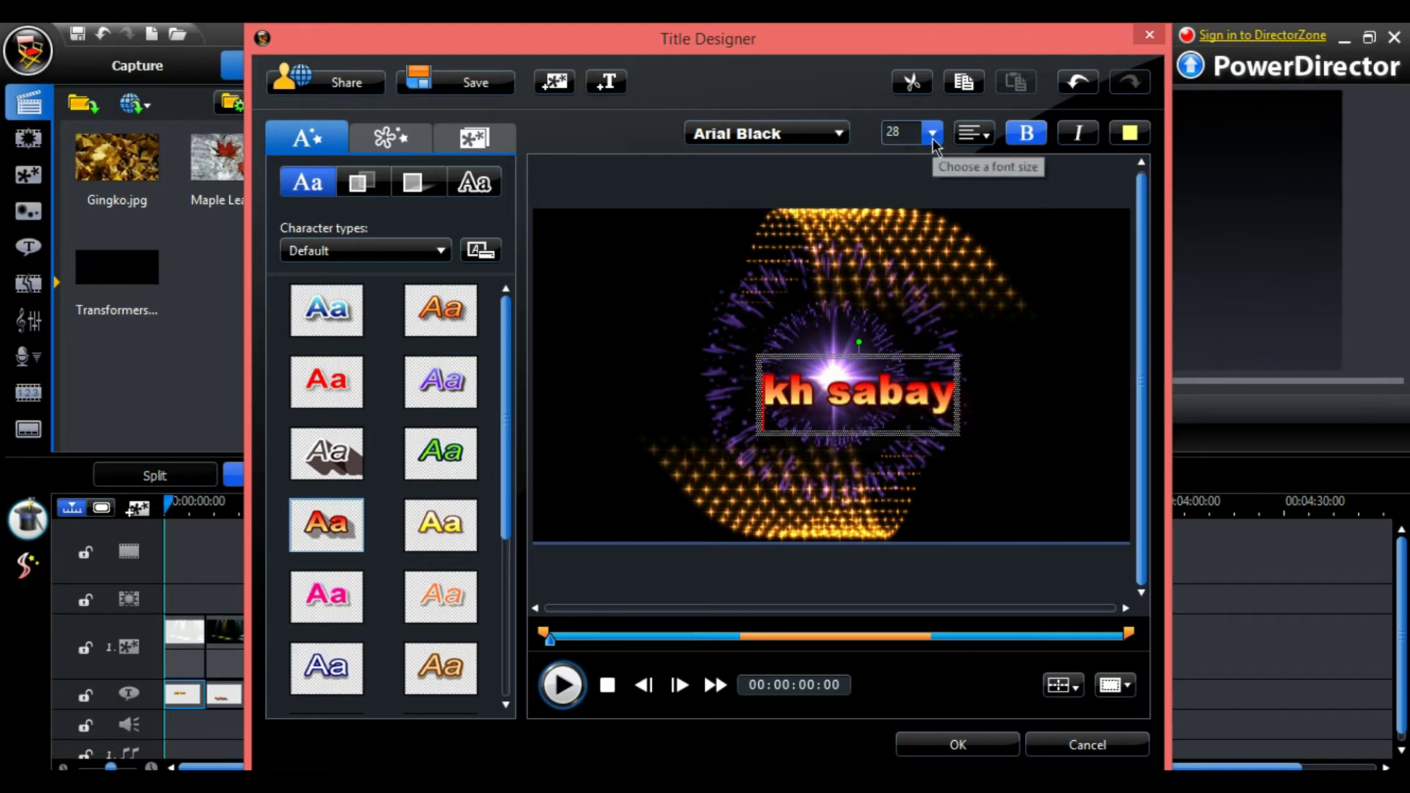
click(932, 132)
click(904, 325)
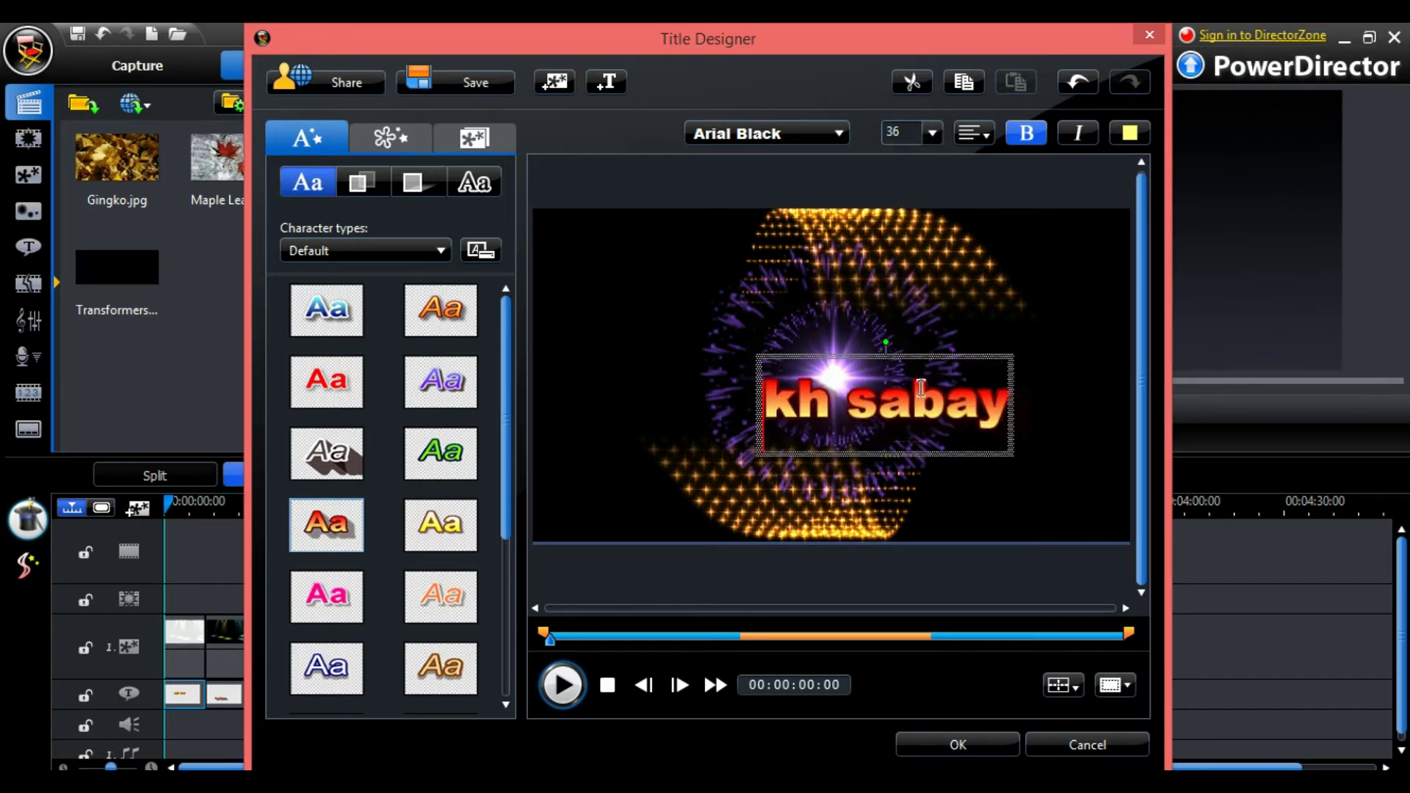
click(945, 470)
drag(944, 423, 897, 389)
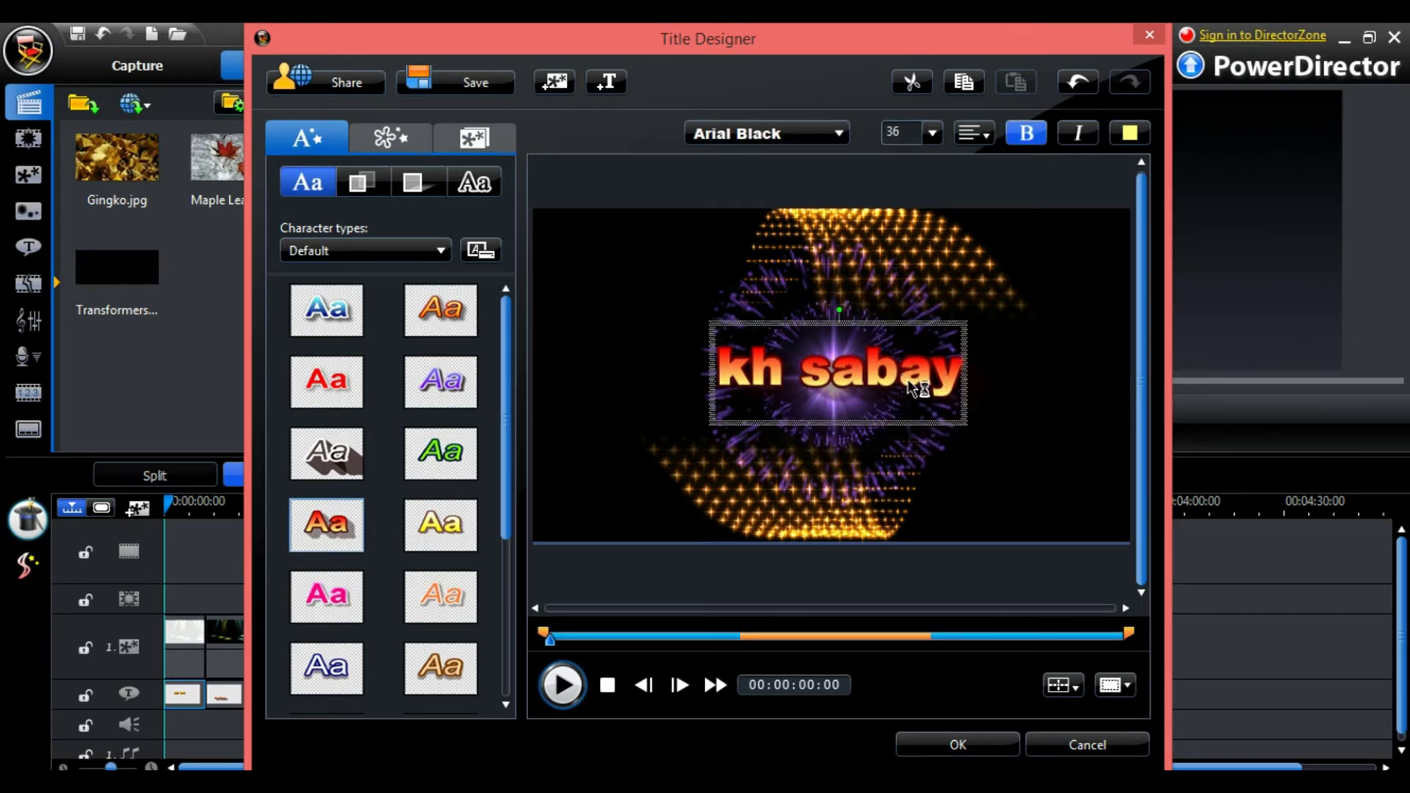
Set the text's font face blur to 0 and transparency to 0%, and its shadow distance to 37.
click(361, 182)
mouse_move(319, 323)
mouse_down()
mouse_move(386, 326)
mouse_move(315, 342)
mouse_up()
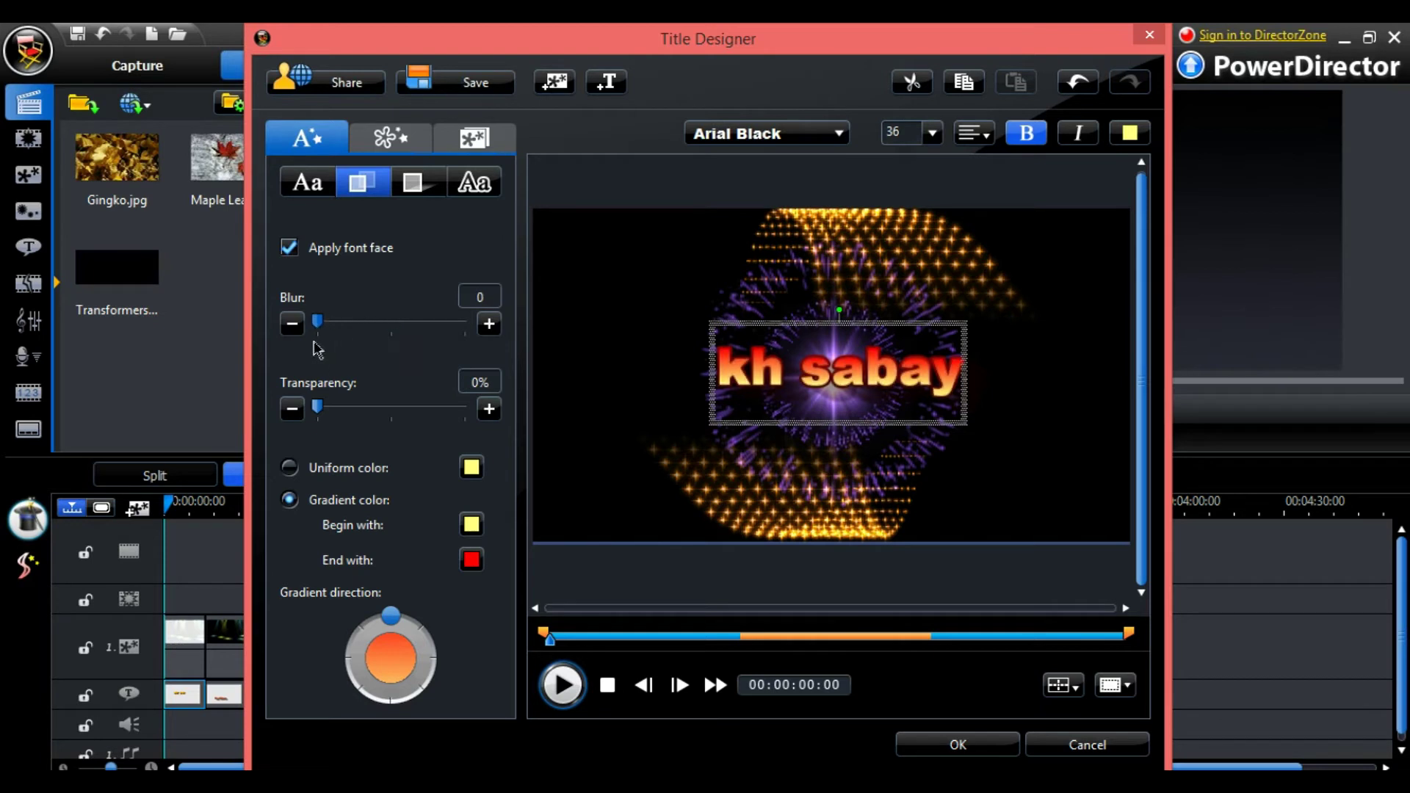
mouse_move(318, 408)
mouse_down()
mouse_move(495, 423)
mouse_move(317, 409)
mouse_up()
click(403, 192)
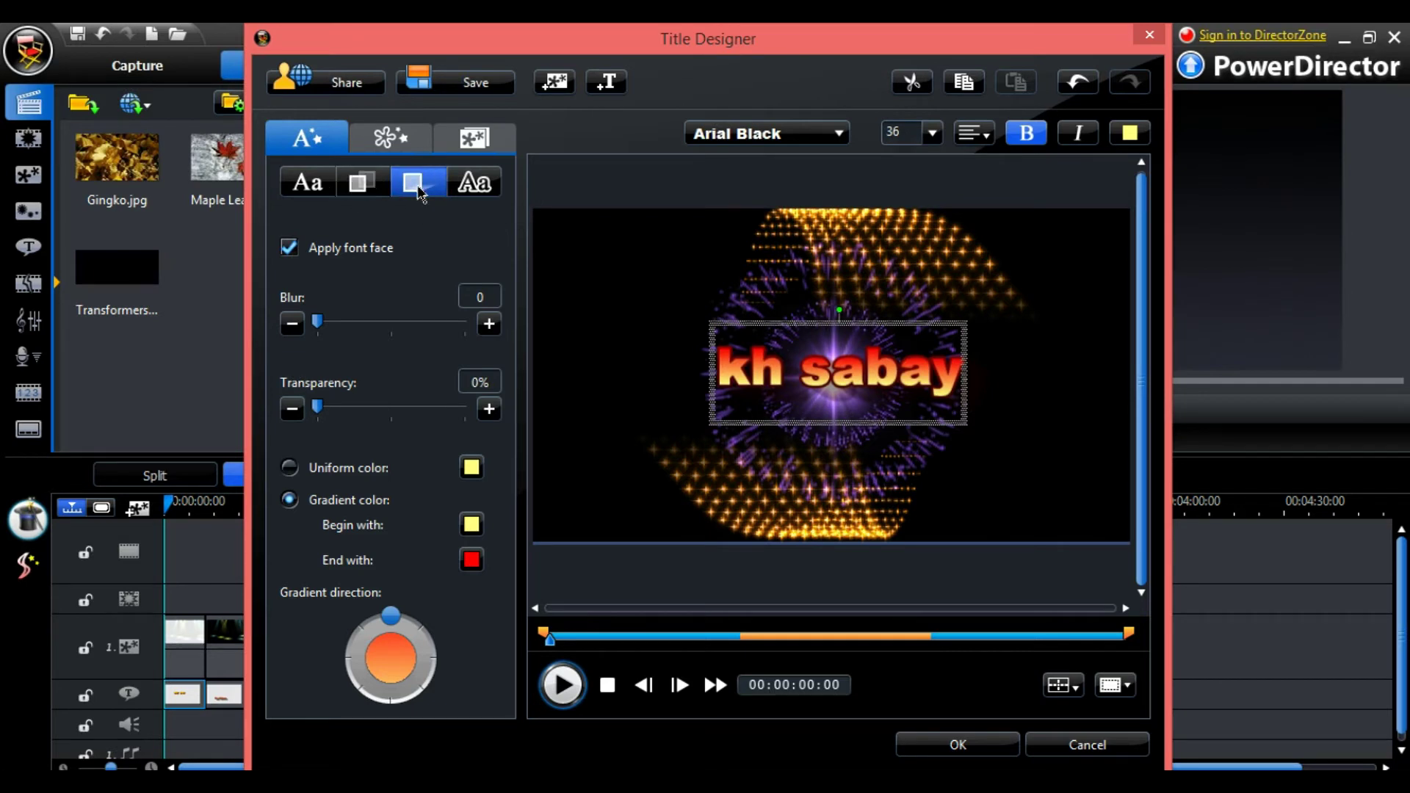
drag(328, 302, 370, 297)
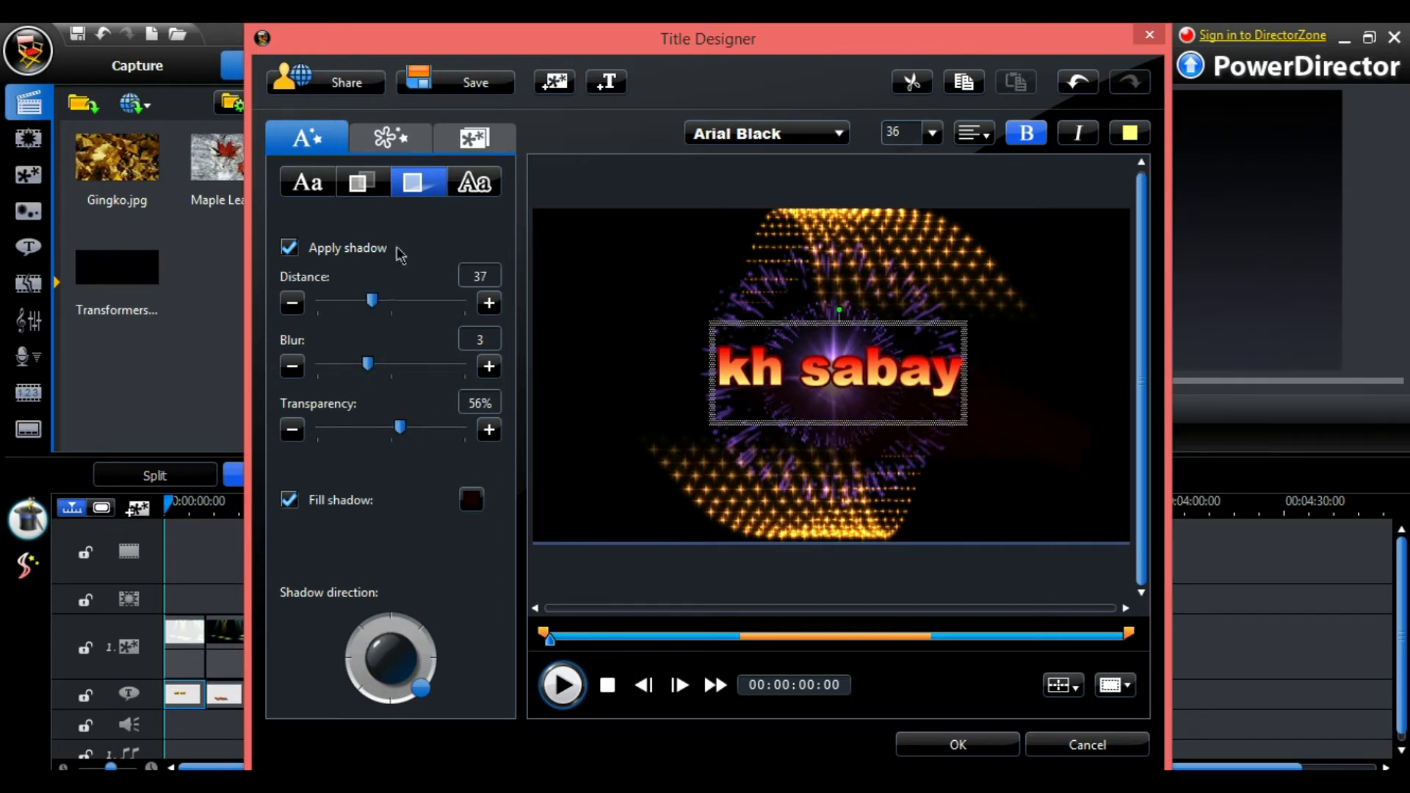
Give the text a size 6 border in a uniform dark green (RGB 10, 118, 18), saved as a custom colour.
click(474, 184)
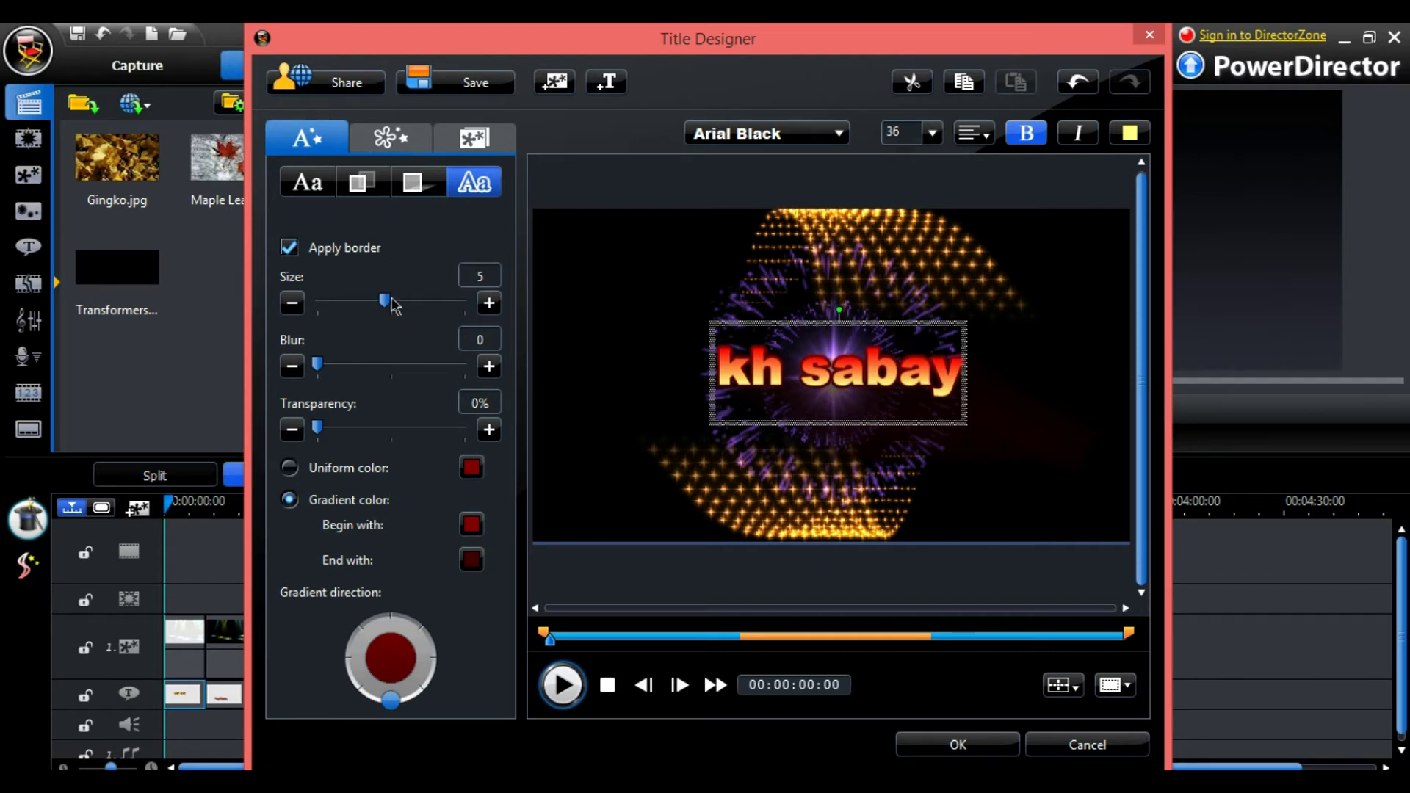
mouse_move(395, 307)
mouse_down()
mouse_move(430, 305)
mouse_move(357, 305)
mouse_move(403, 307)
mouse_up()
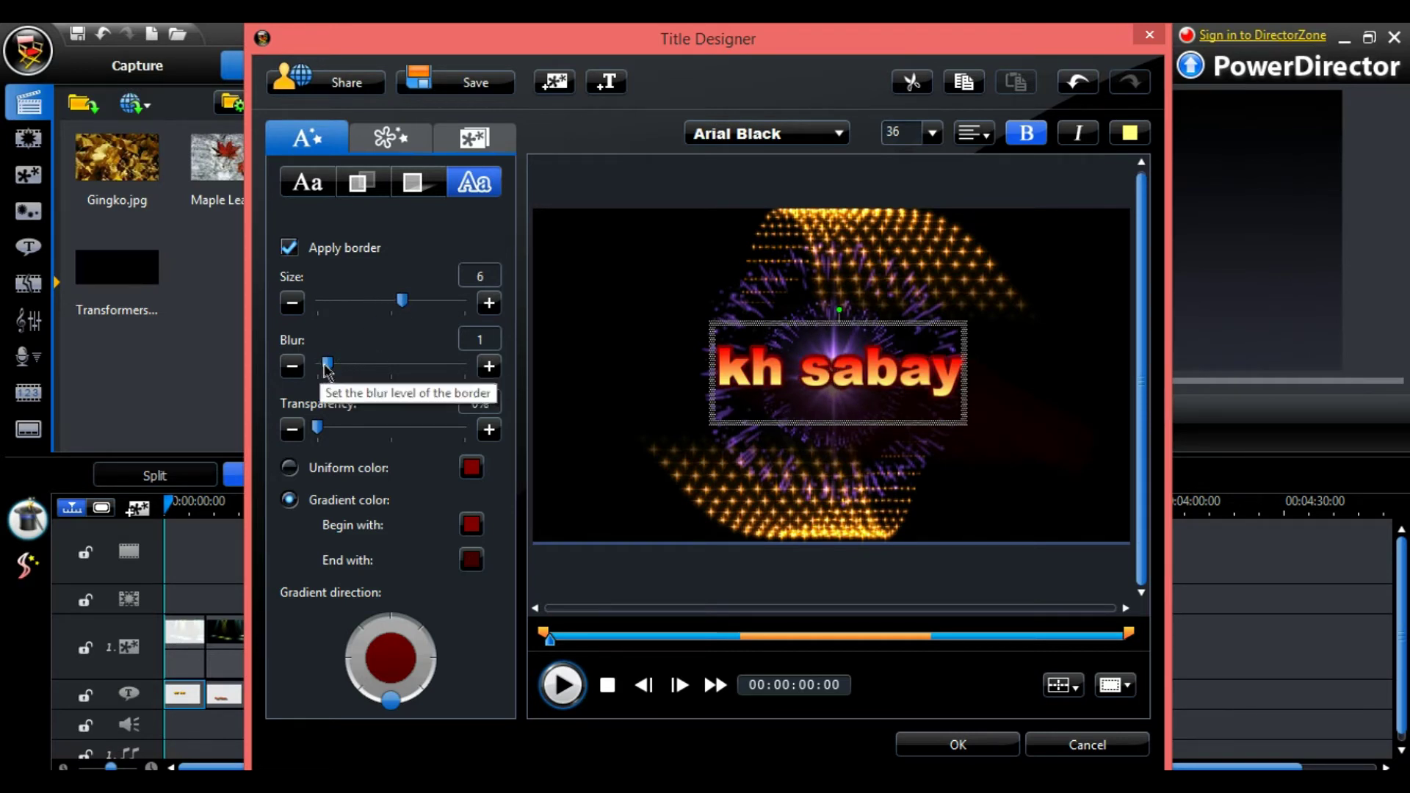
click(470, 467)
click(778, 296)
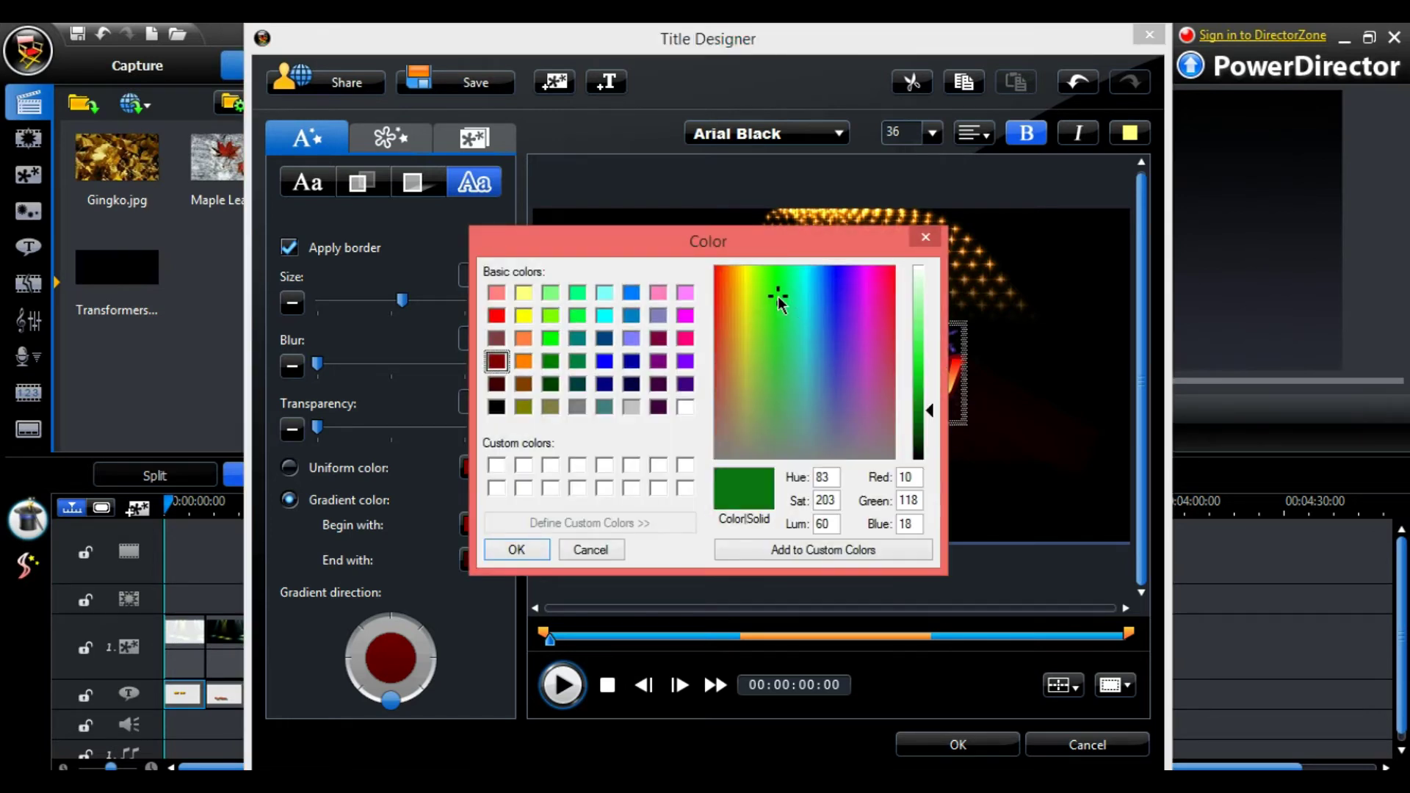
click(802, 550)
click(496, 467)
click(516, 549)
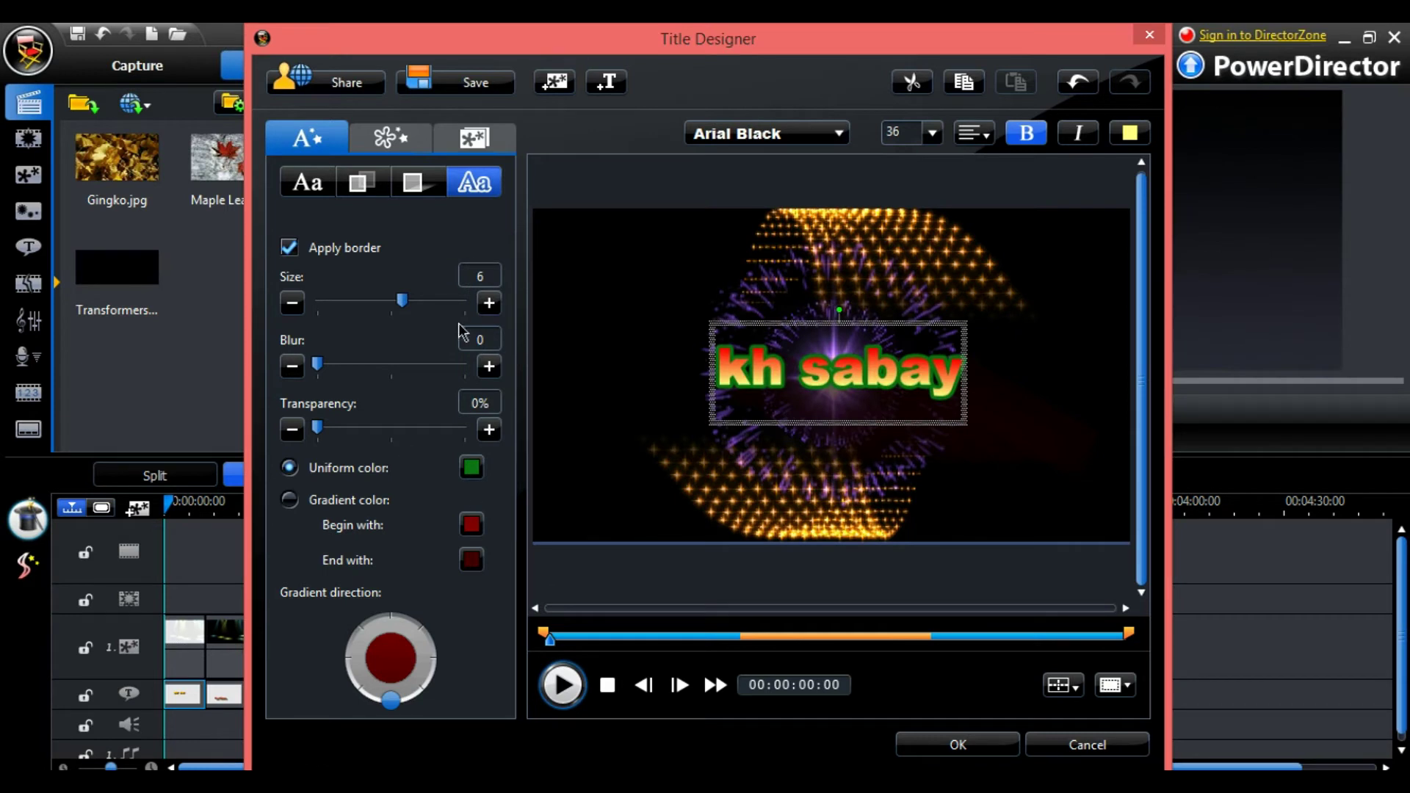
Look at the starting effects available for the text and preview the title's playback.
click(376, 138)
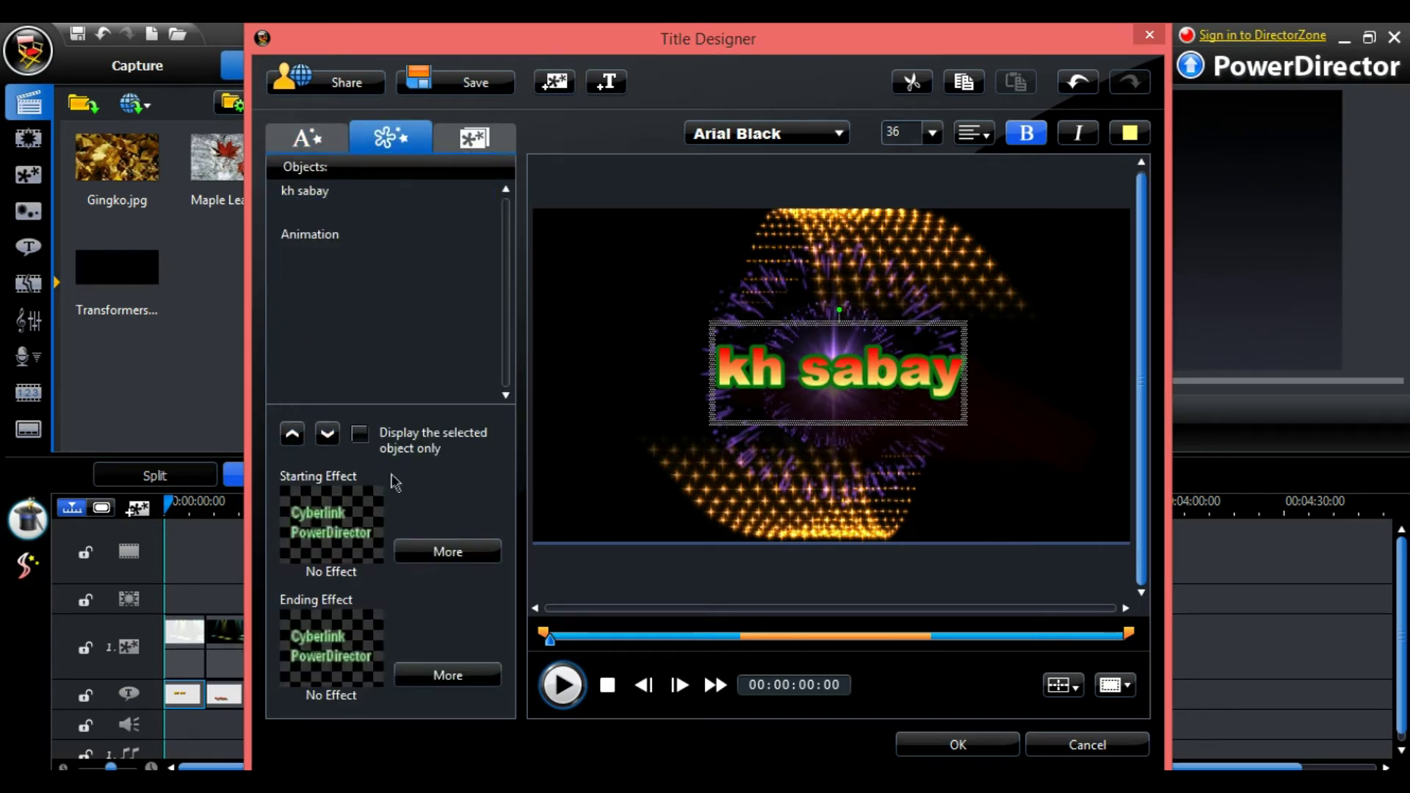
click(477, 549)
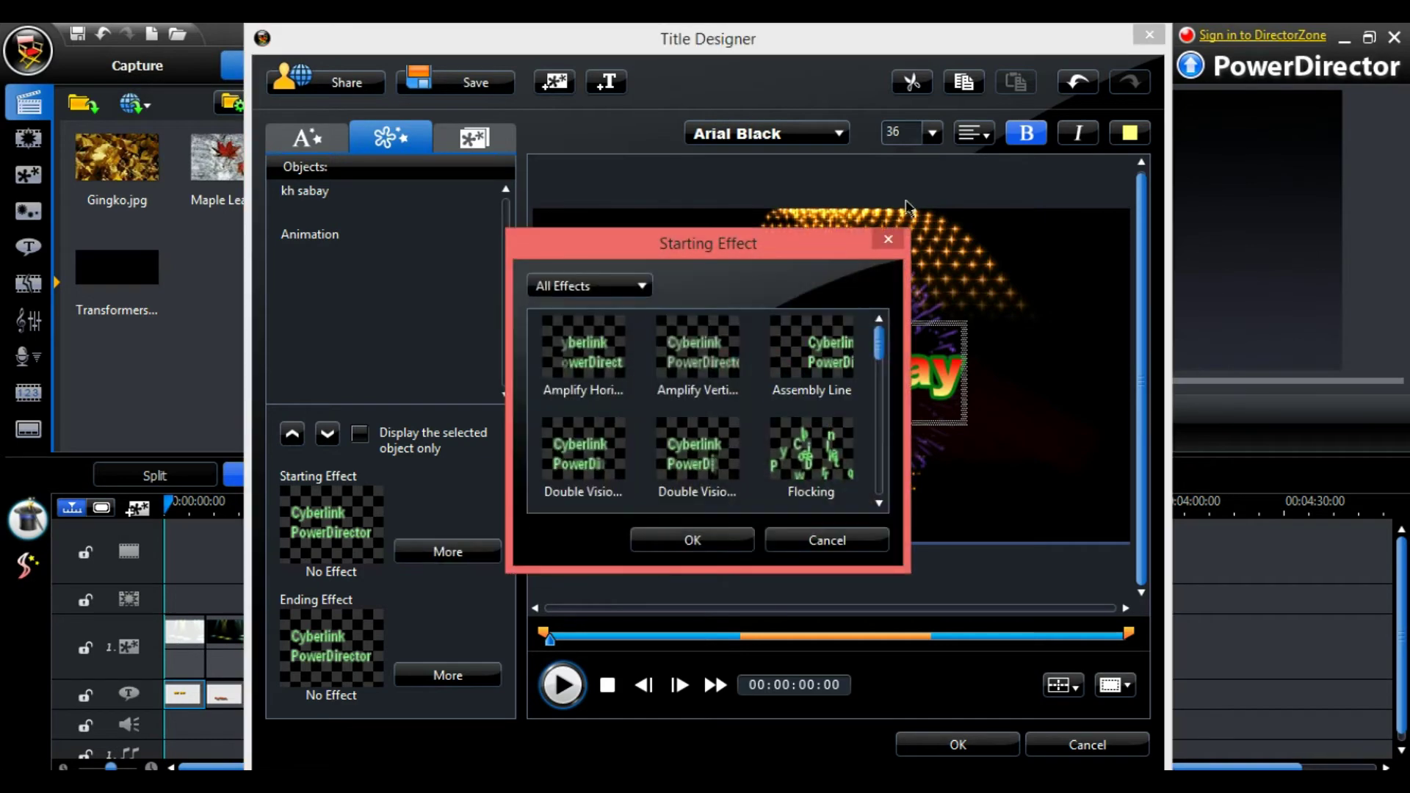
click(888, 240)
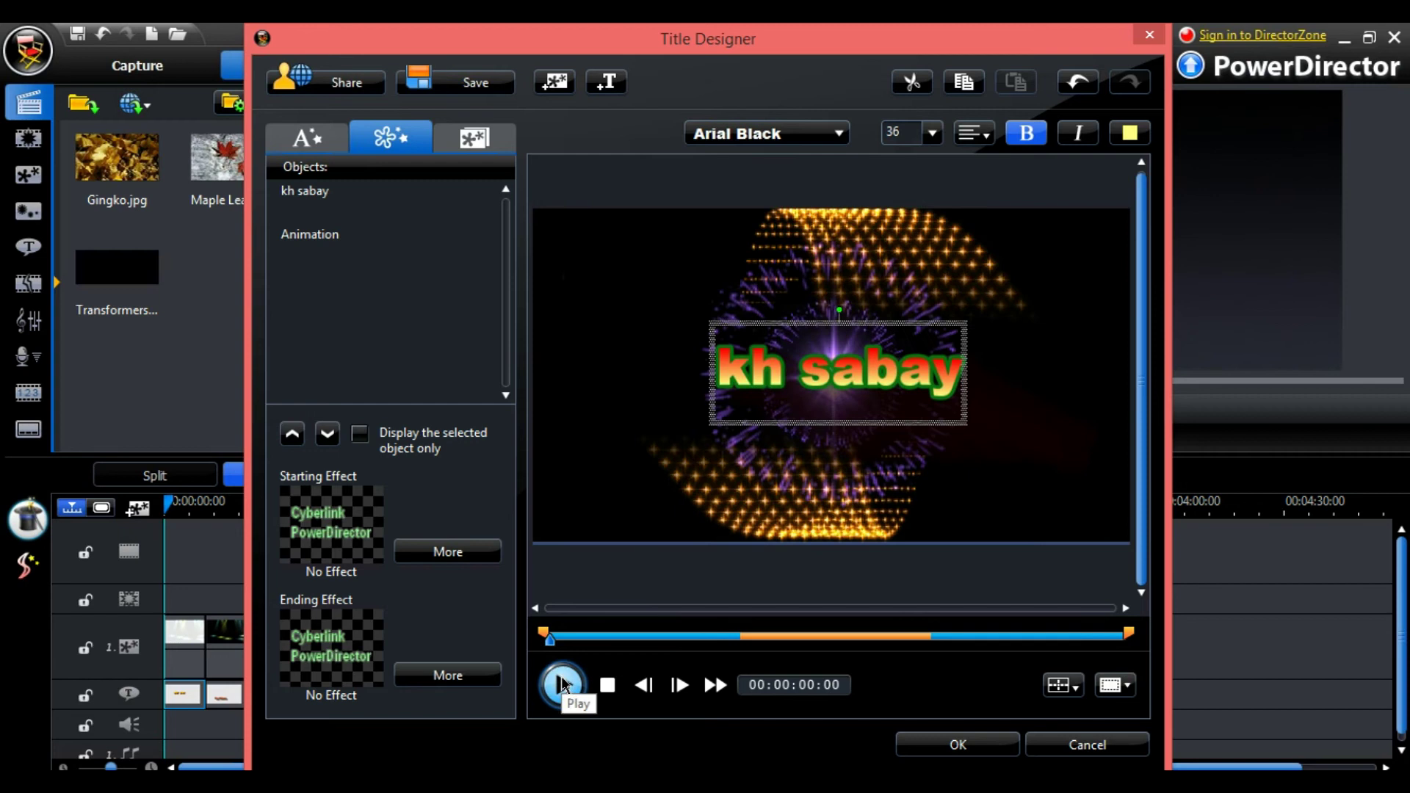
click(563, 685)
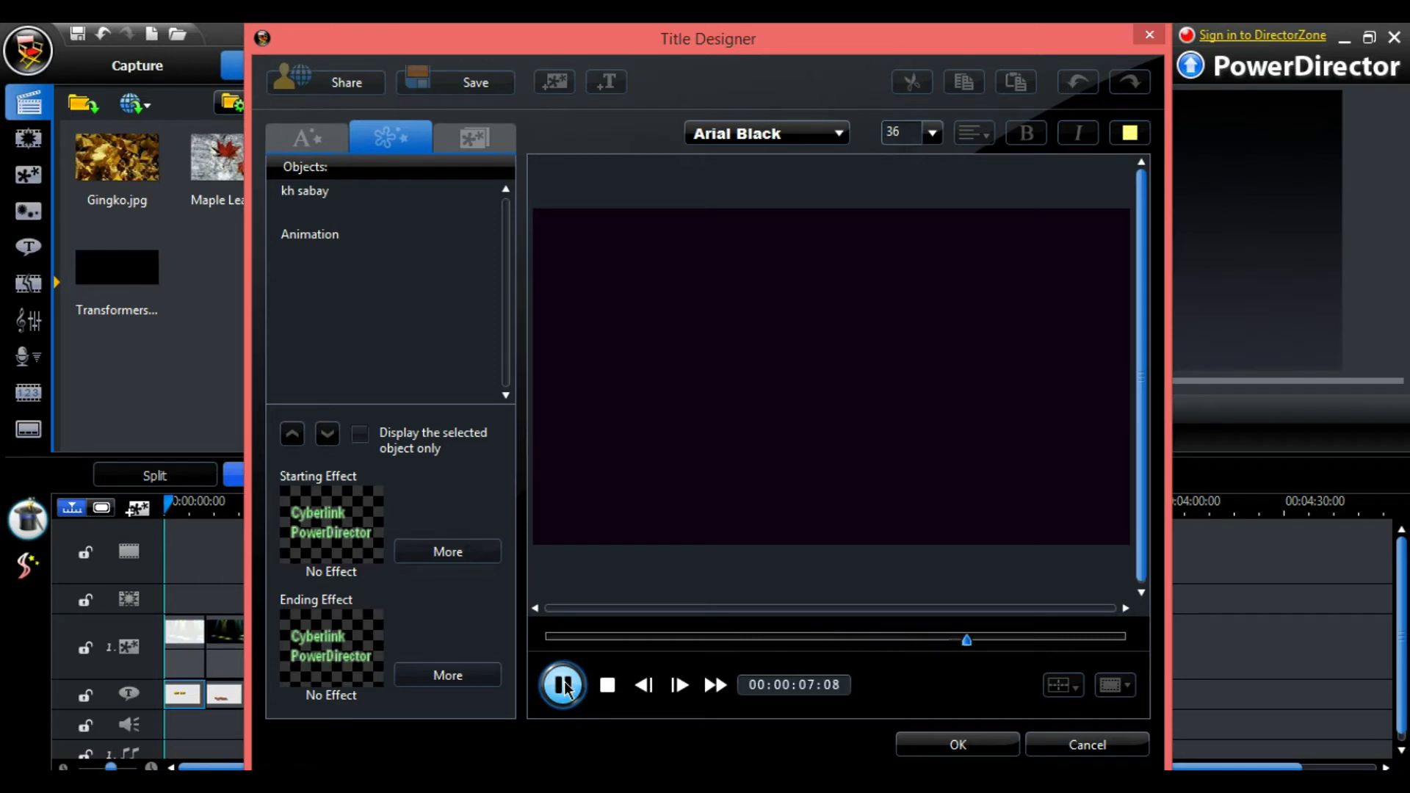
click(563, 685)
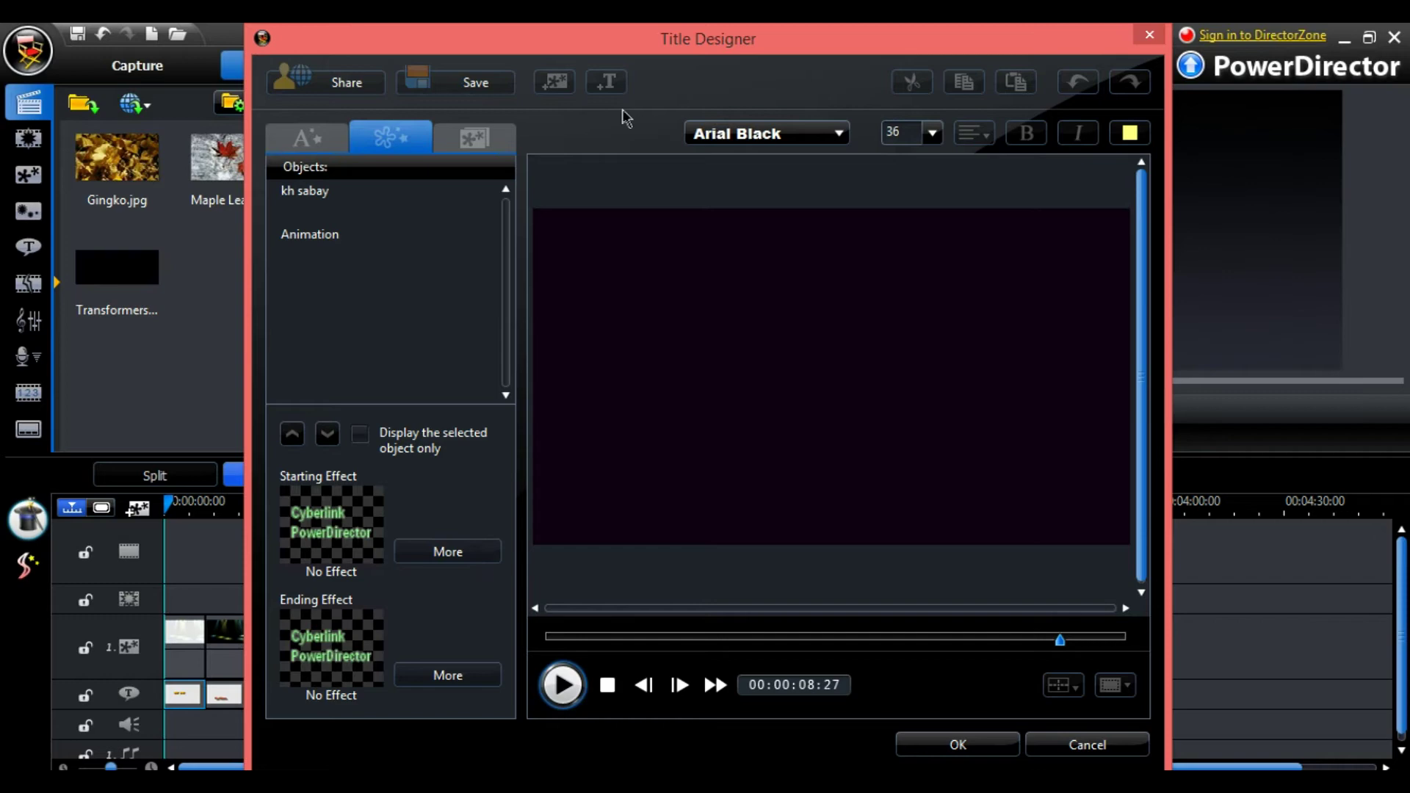
drag(744, 40, 711, 54)
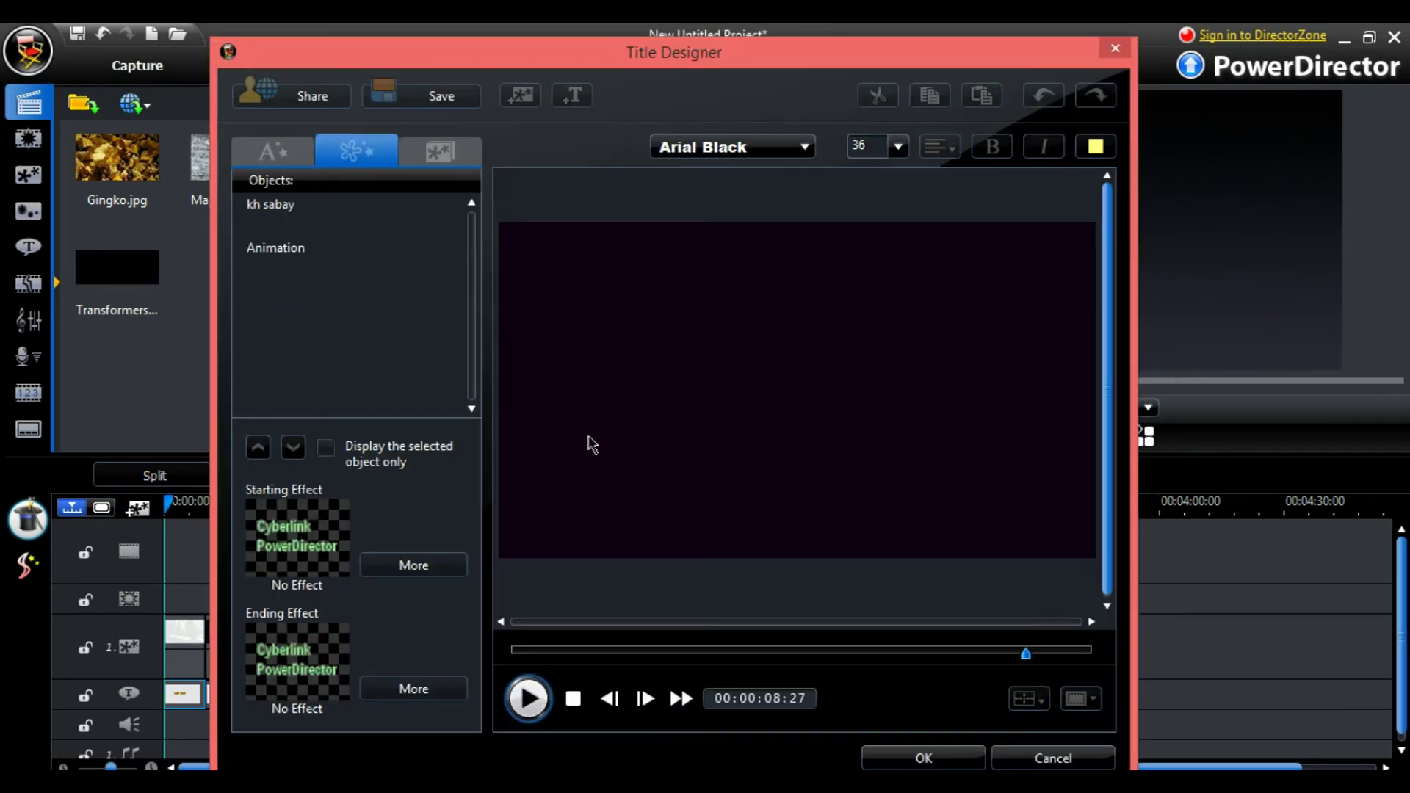
click(534, 688)
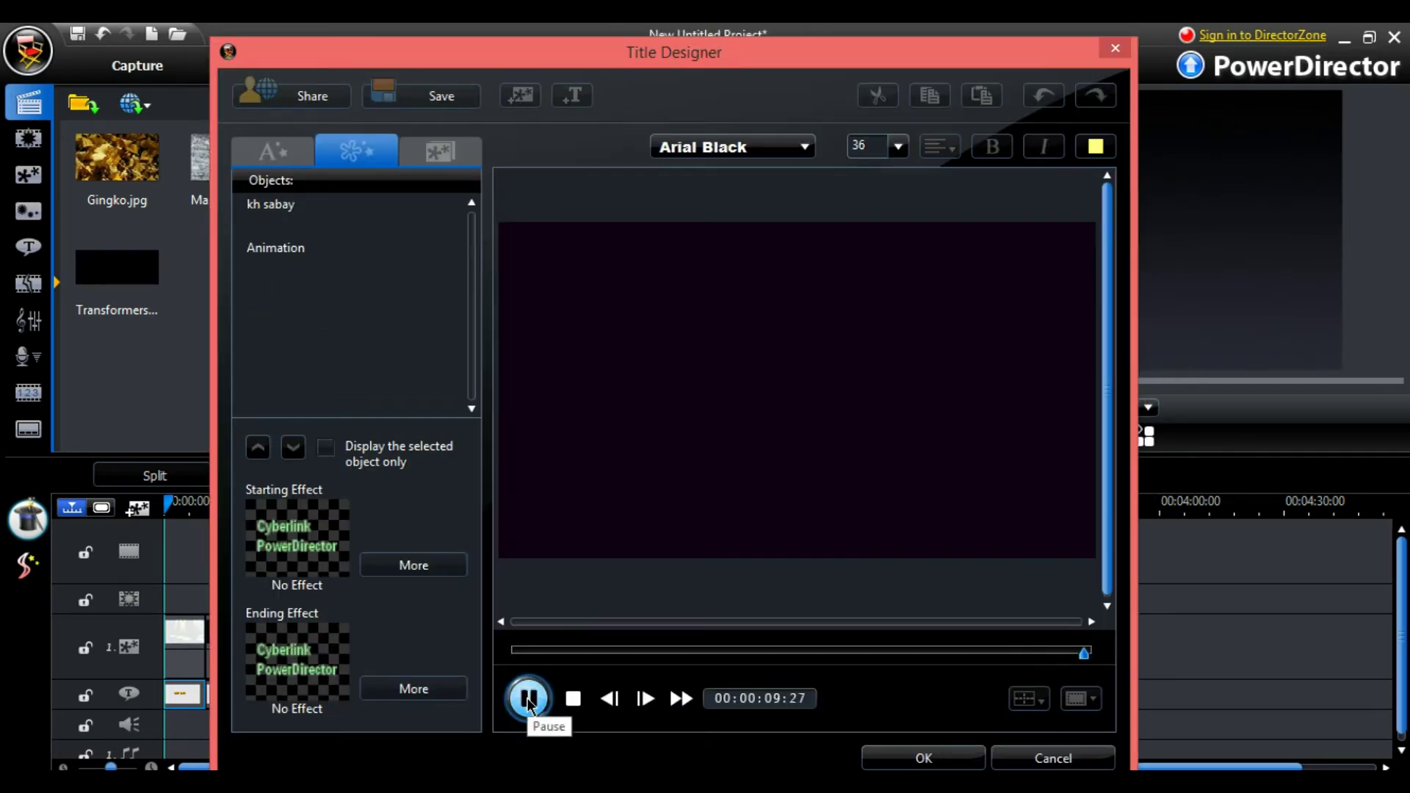
Browse the starting effects and apply Rotate Out to the "kh sabay" text.
click(418, 565)
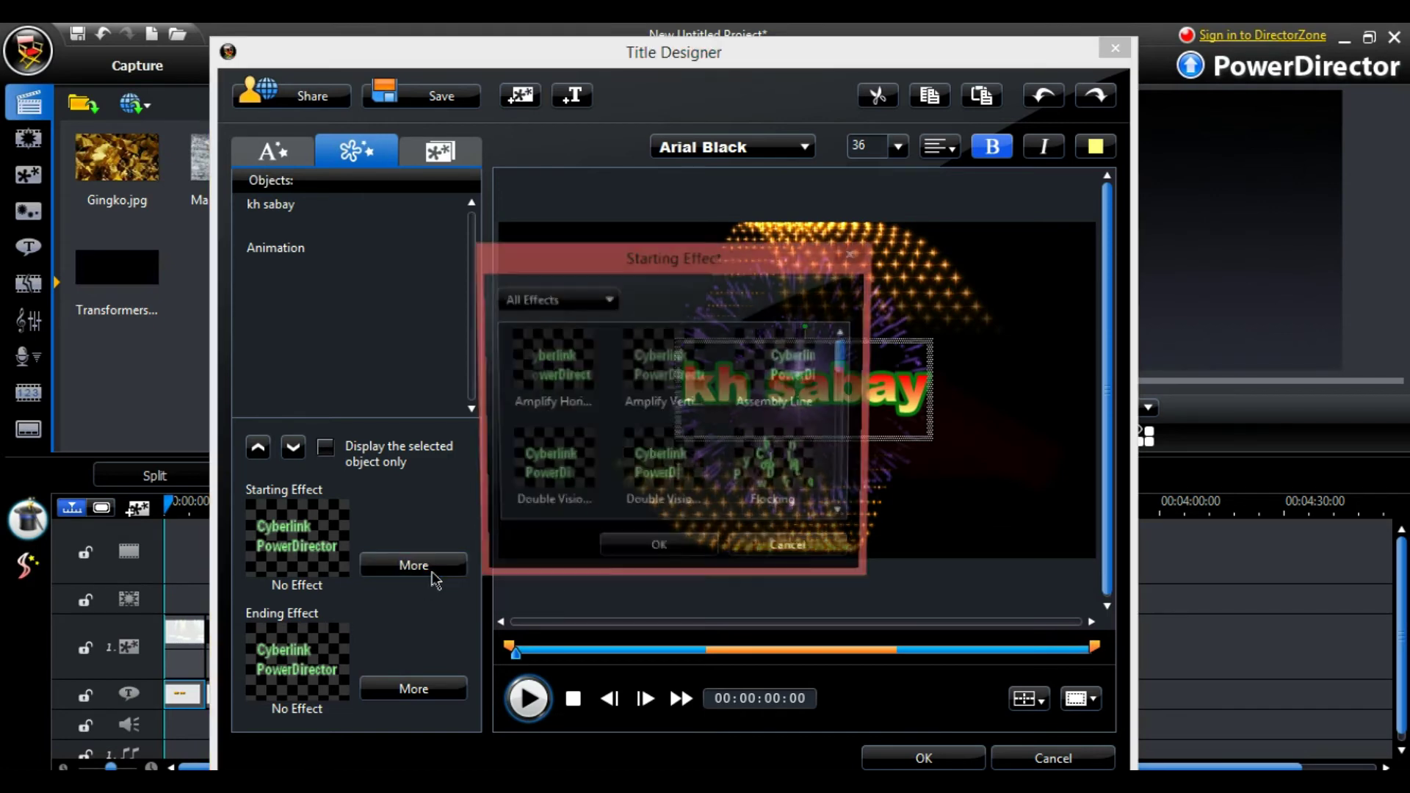
drag(853, 372, 851, 483)
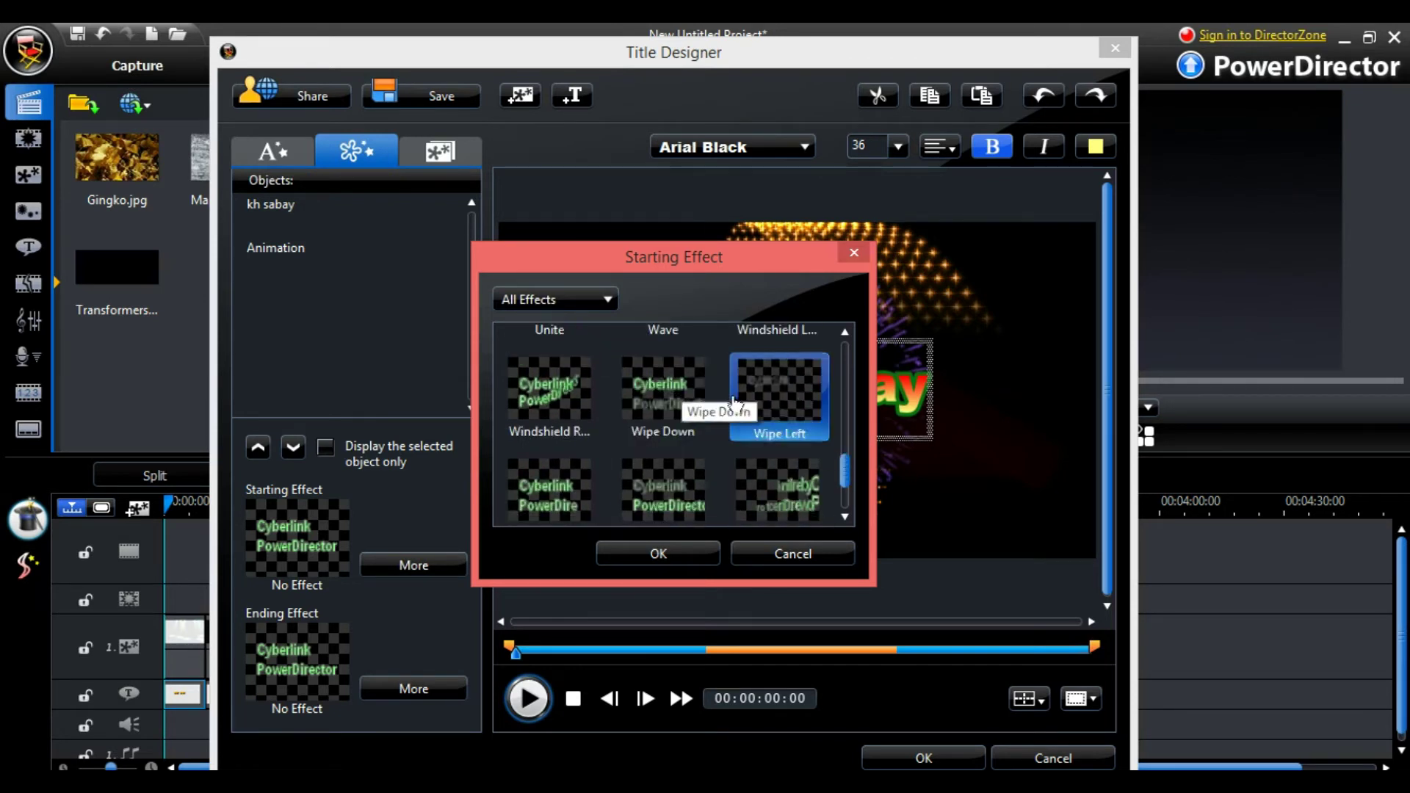
scroll(777, 473, up, 1)
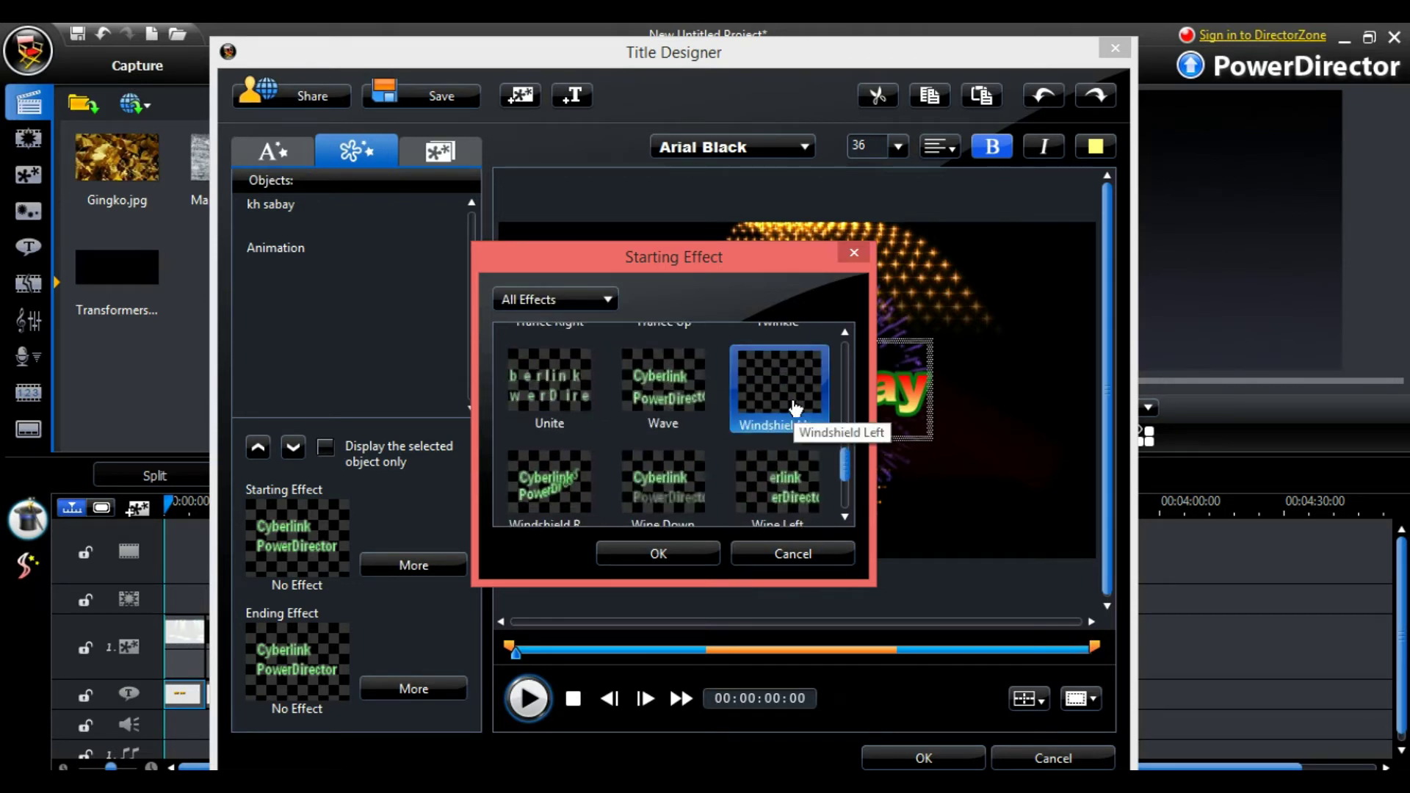
scroll(795, 408, up, 1)
click(636, 484)
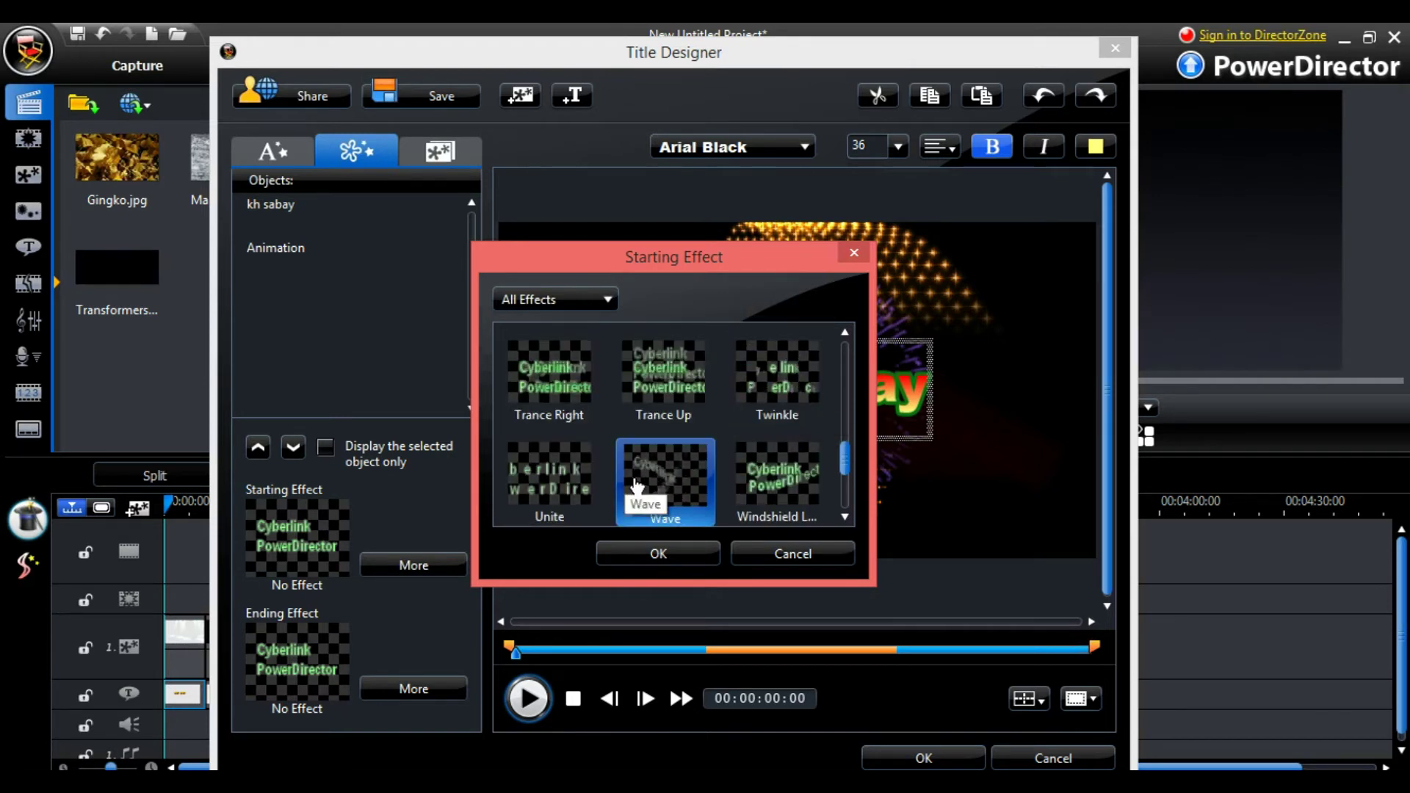
scroll(690, 382, down, 1)
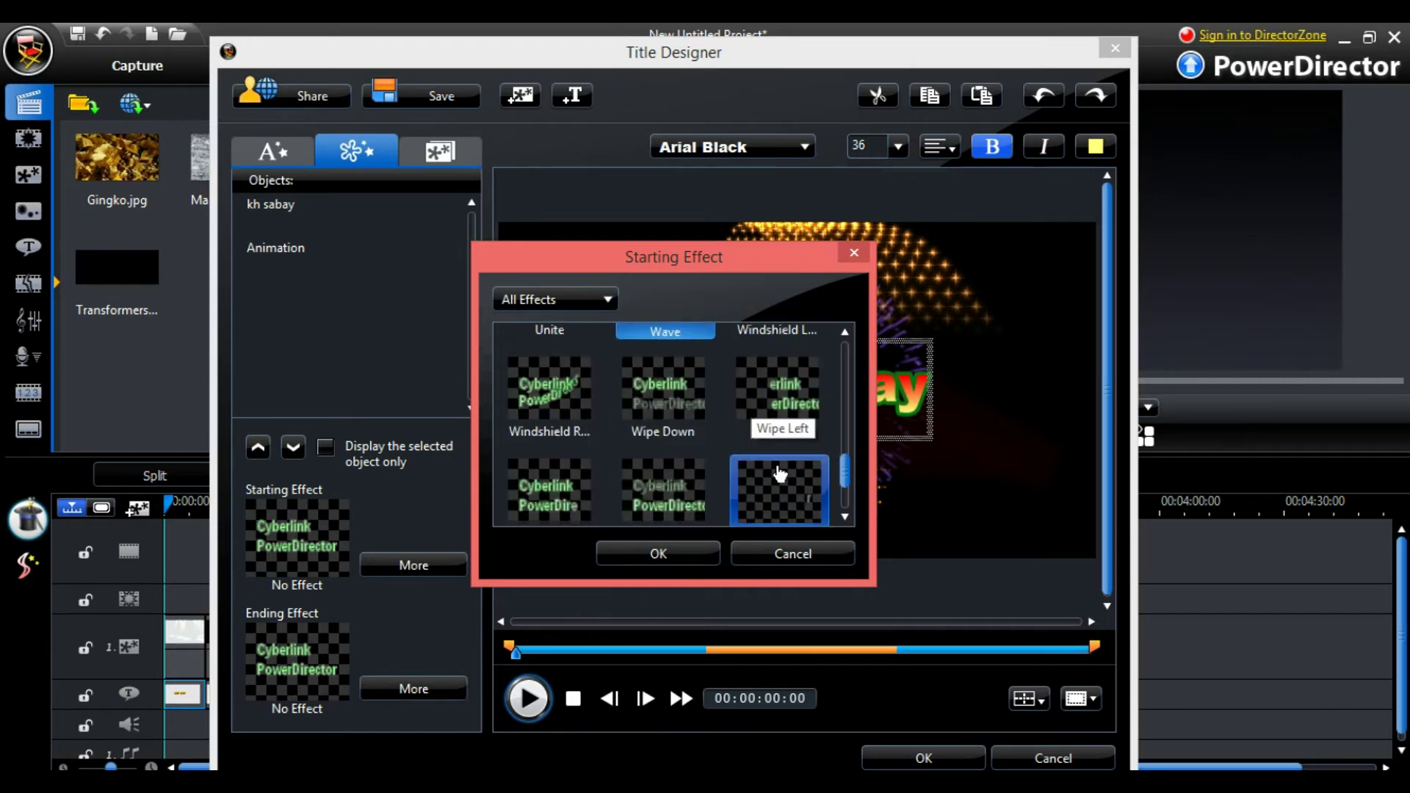
scroll(771, 475, down, 1)
click(672, 403)
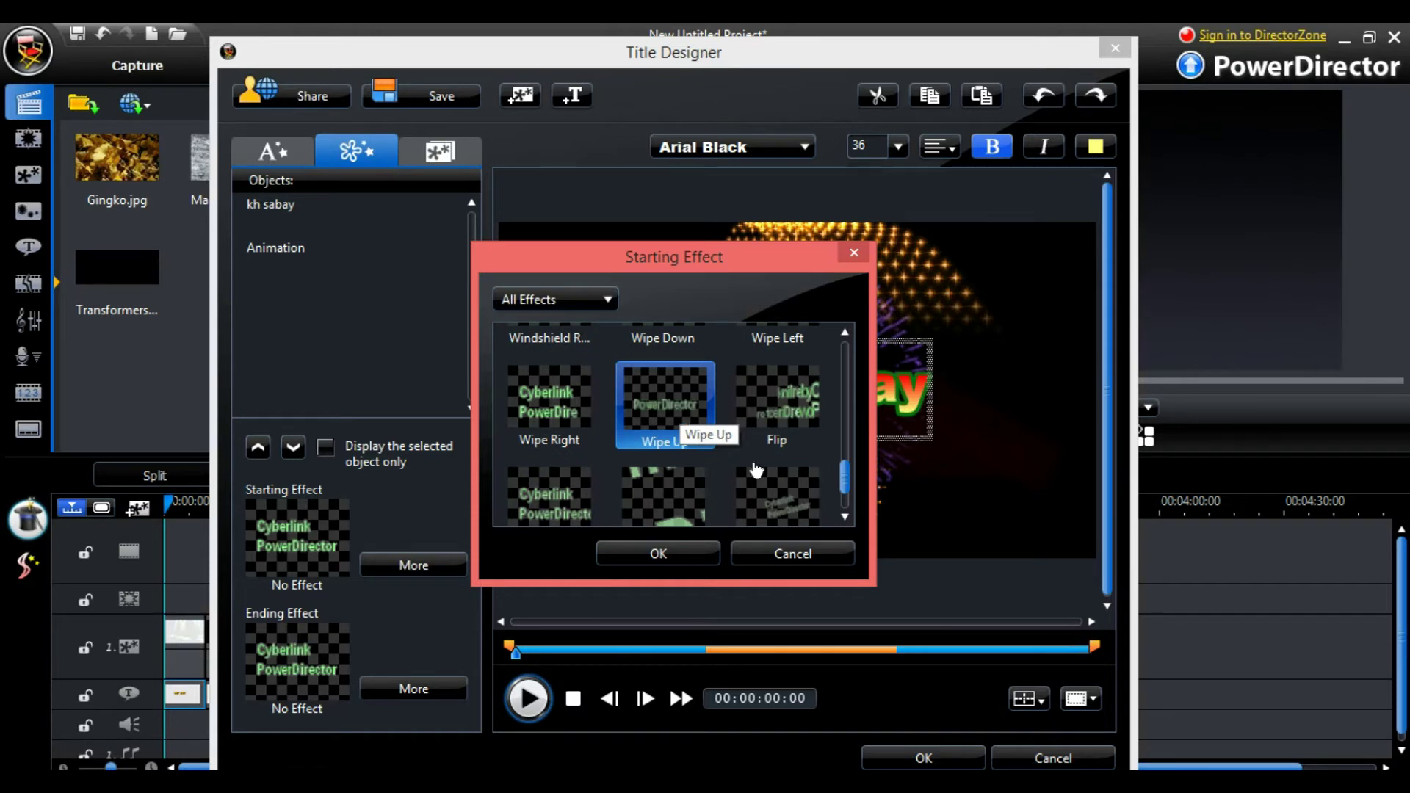
click(772, 506)
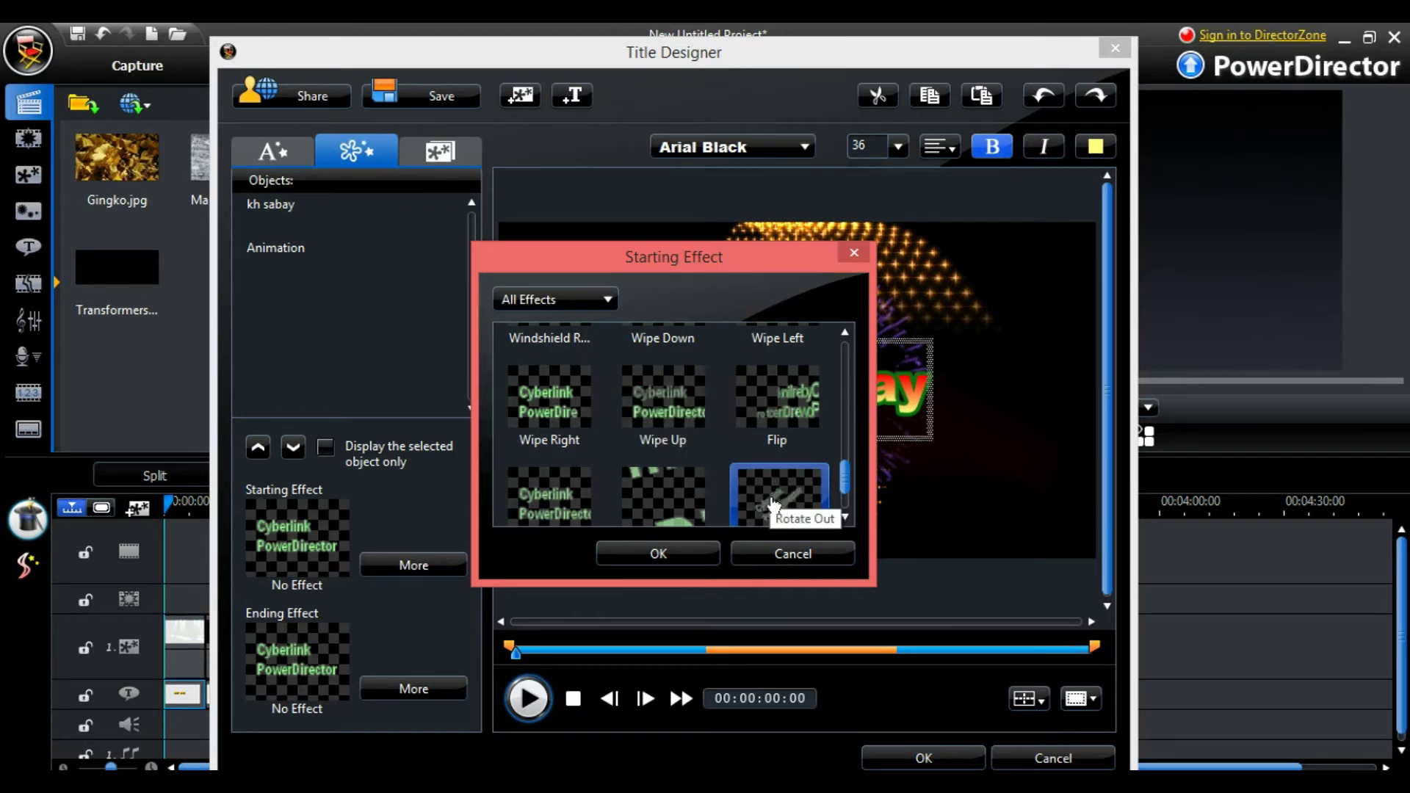
click(680, 552)
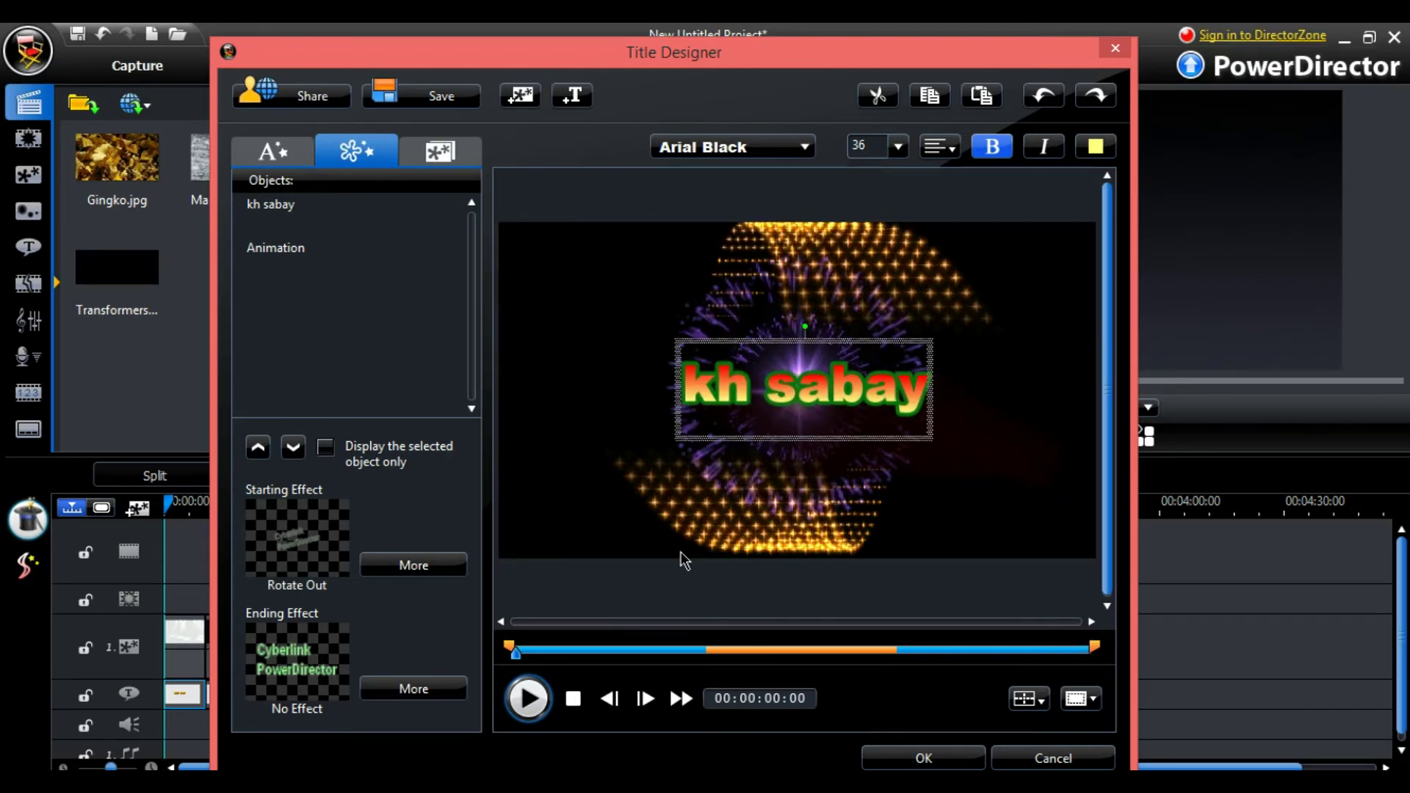
Apply the Blur Left ending effect to the "kh sabay" text and play back the finished title from the timeline.
click(435, 690)
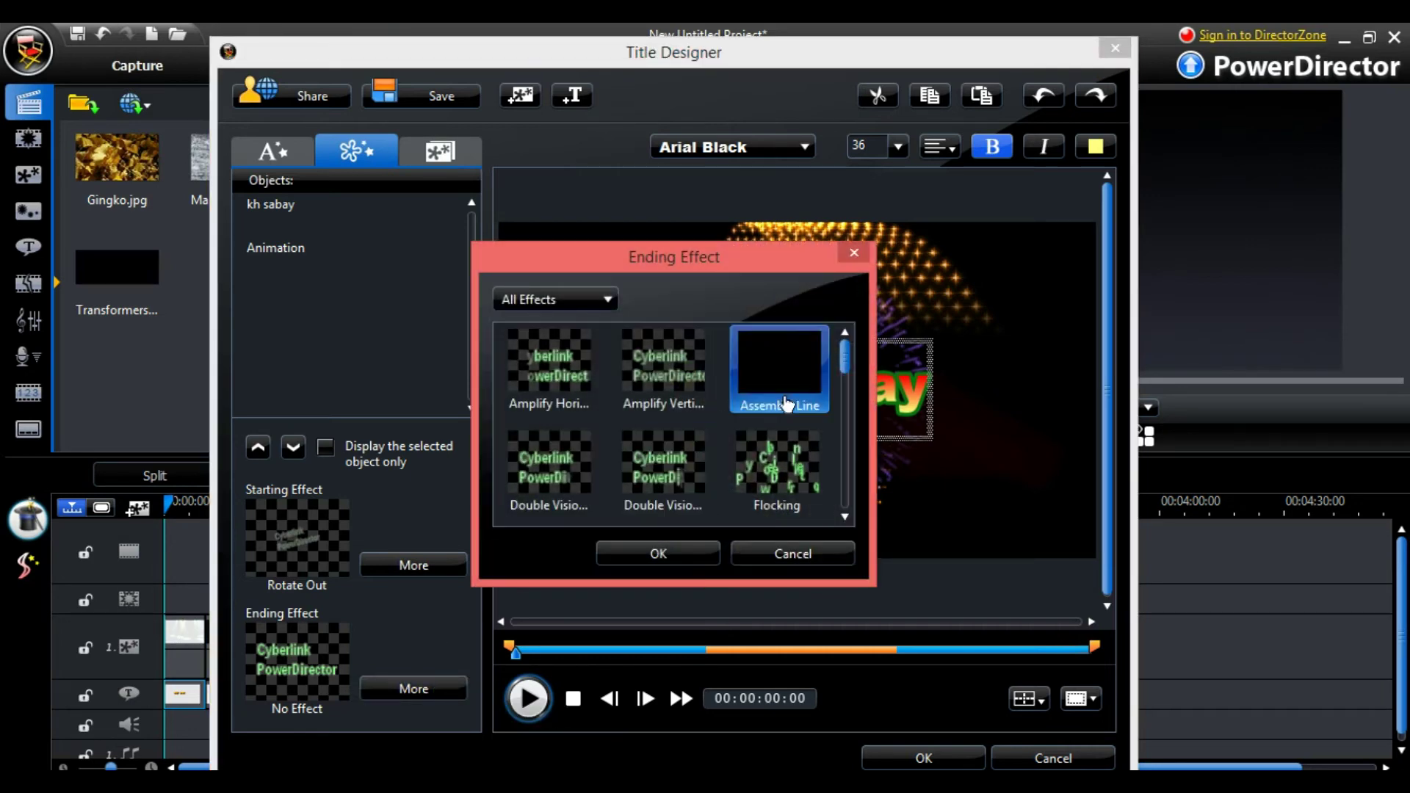
scroll(848, 408, down, 2)
scroll(848, 409, down, 4)
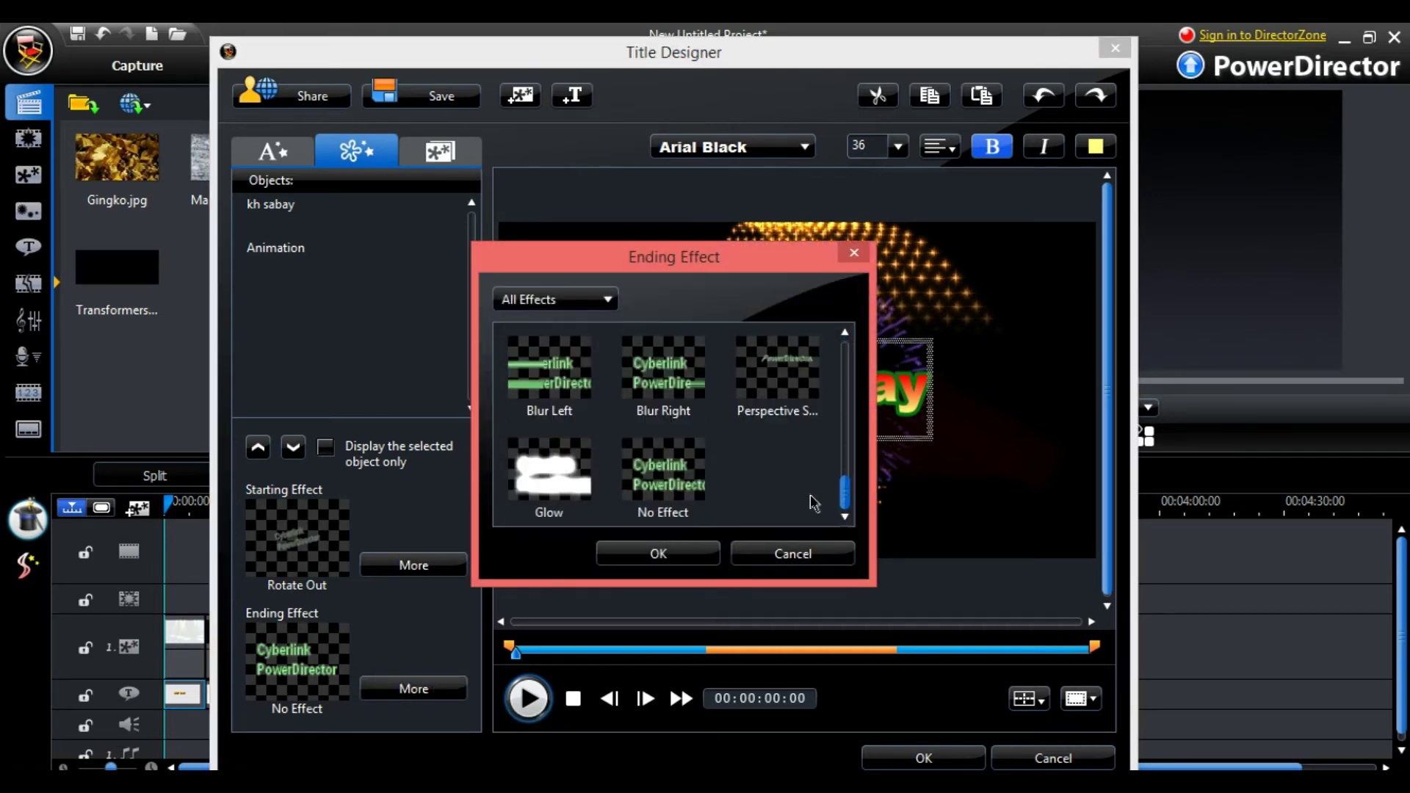
click(567, 483)
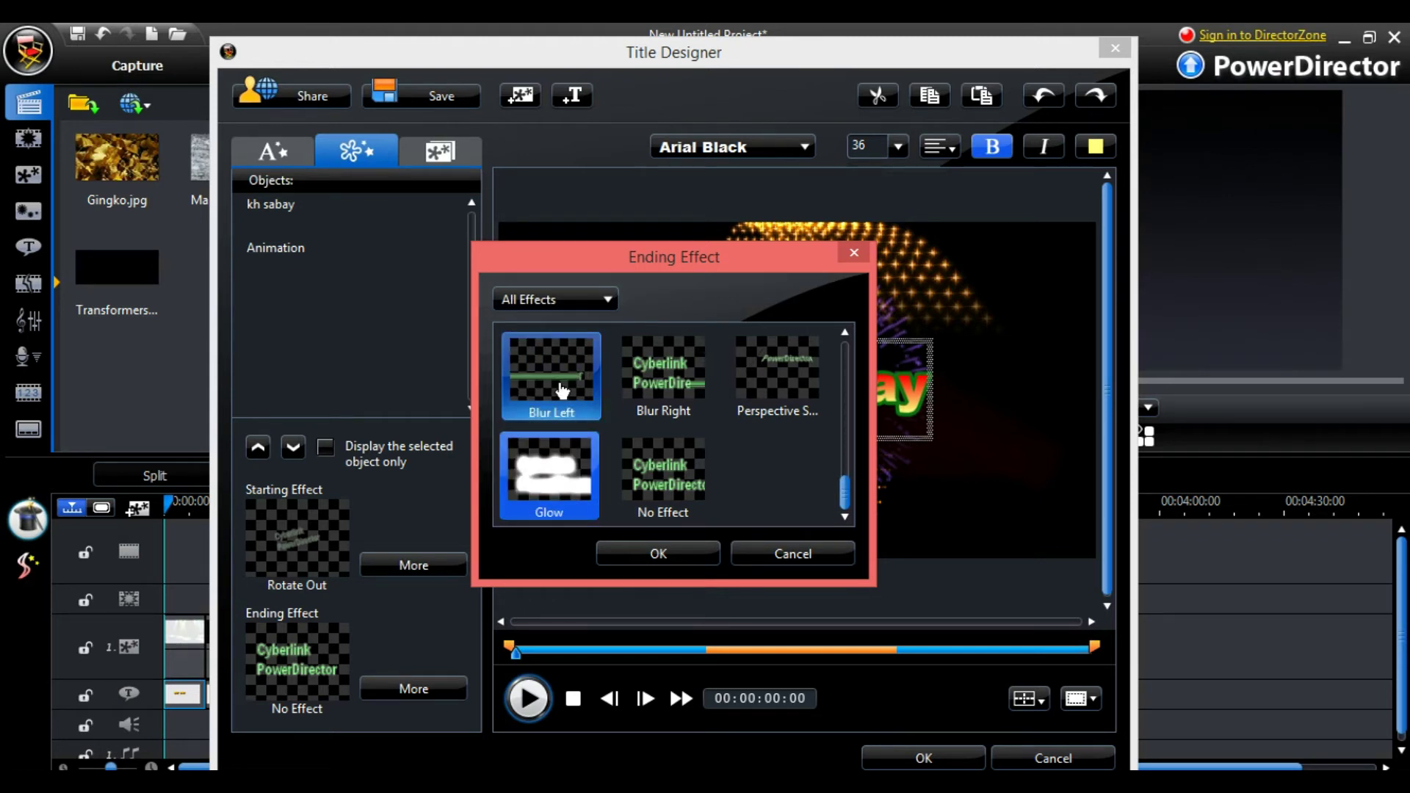
click(562, 389)
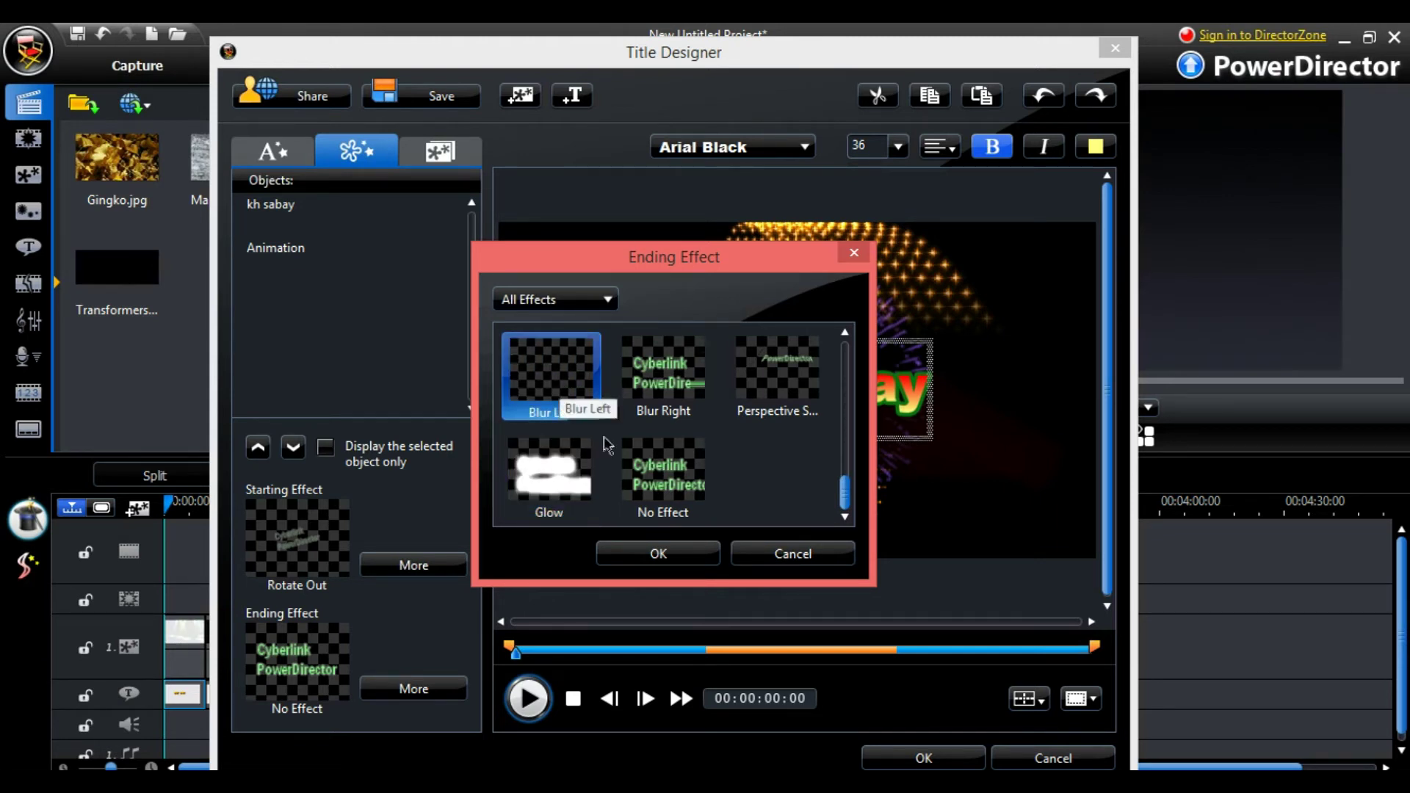
click(648, 552)
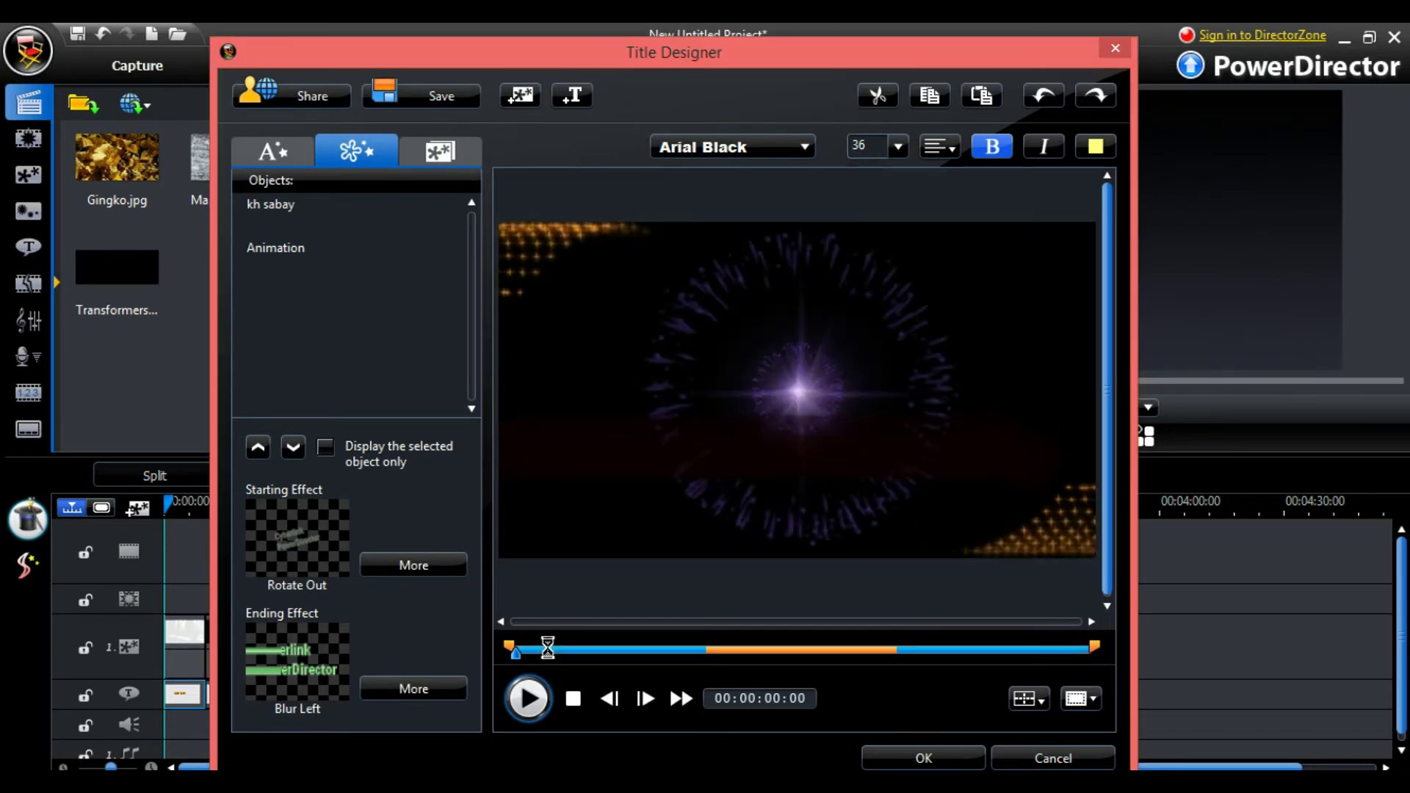
click(911, 756)
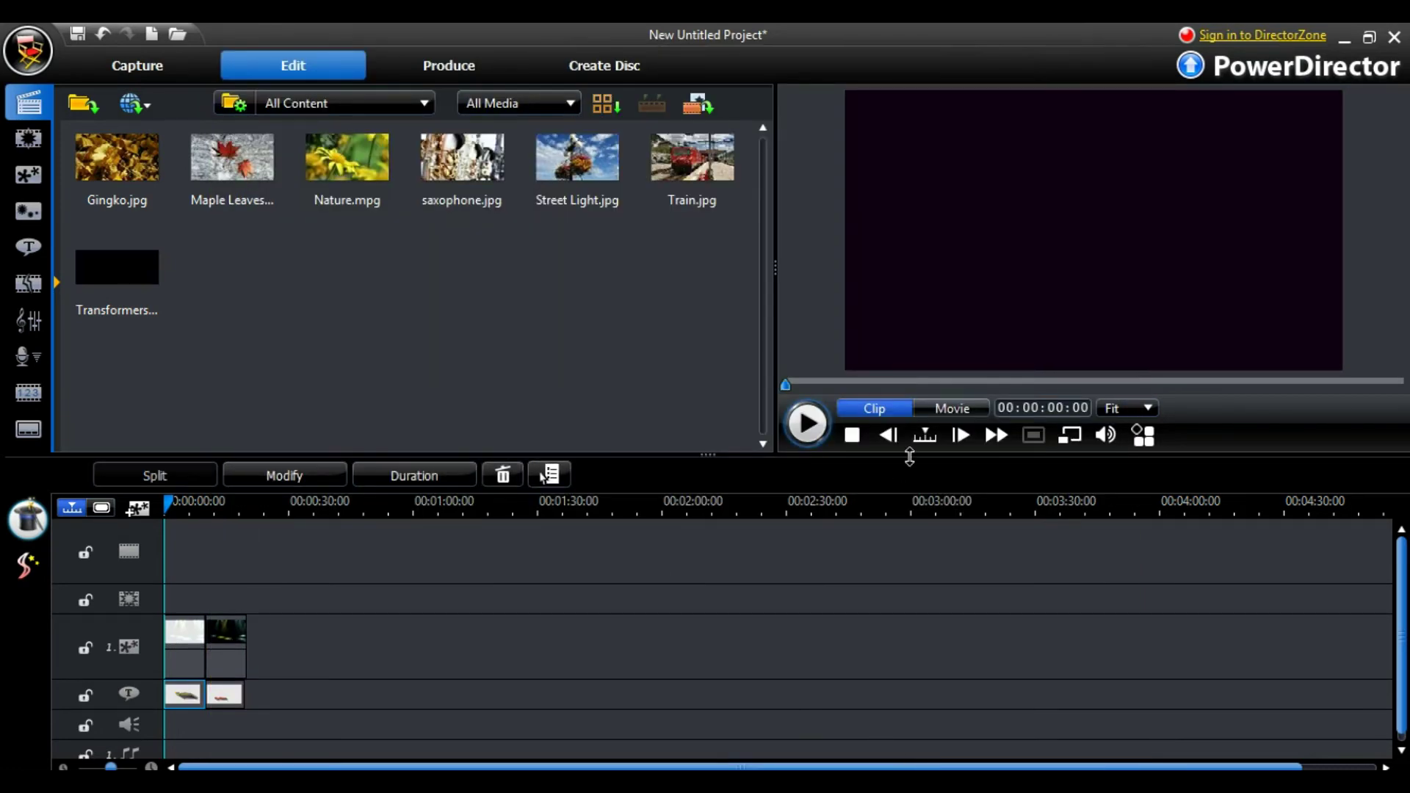
click(807, 424)
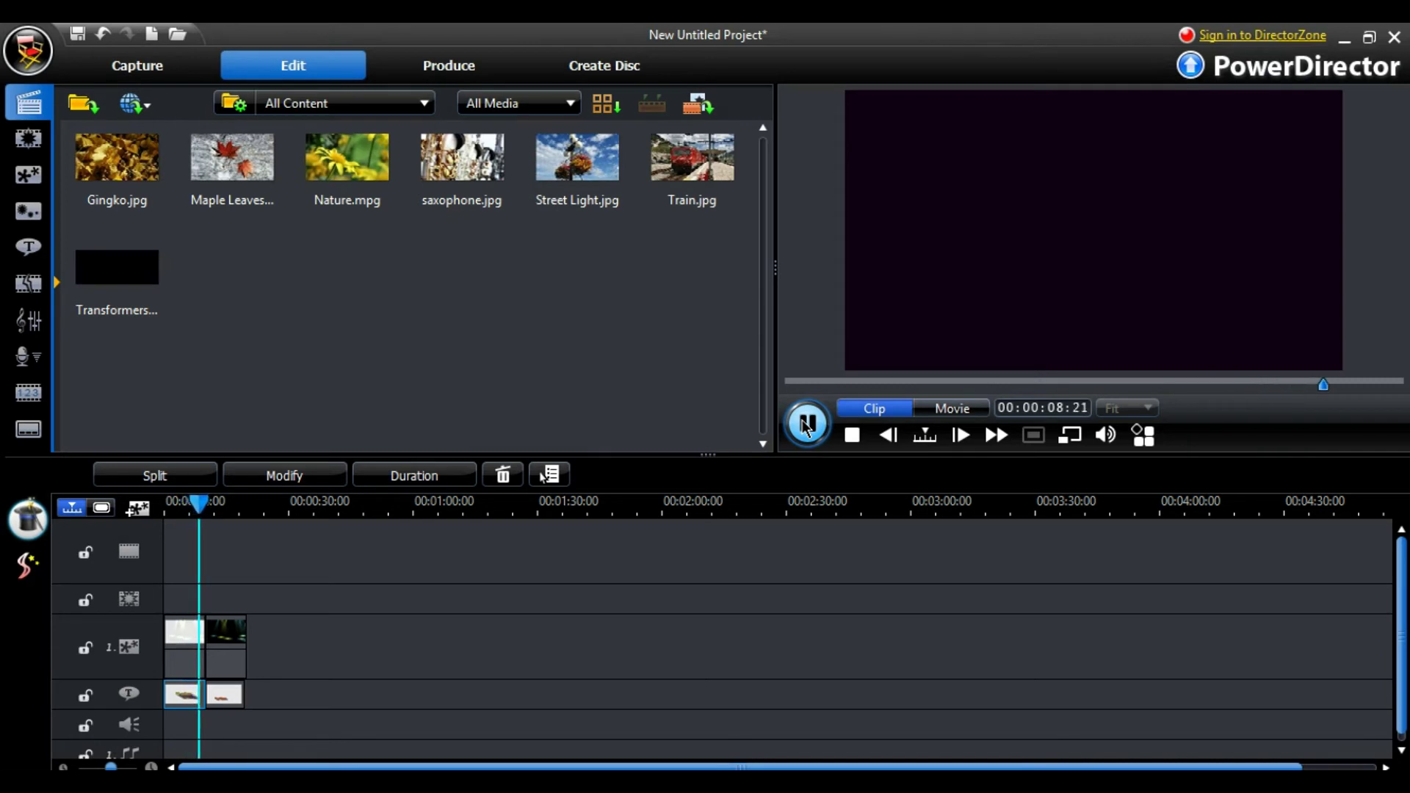
Open the second title clip on the timeline for editing and delete its "My Videos" text.
click(224, 694)
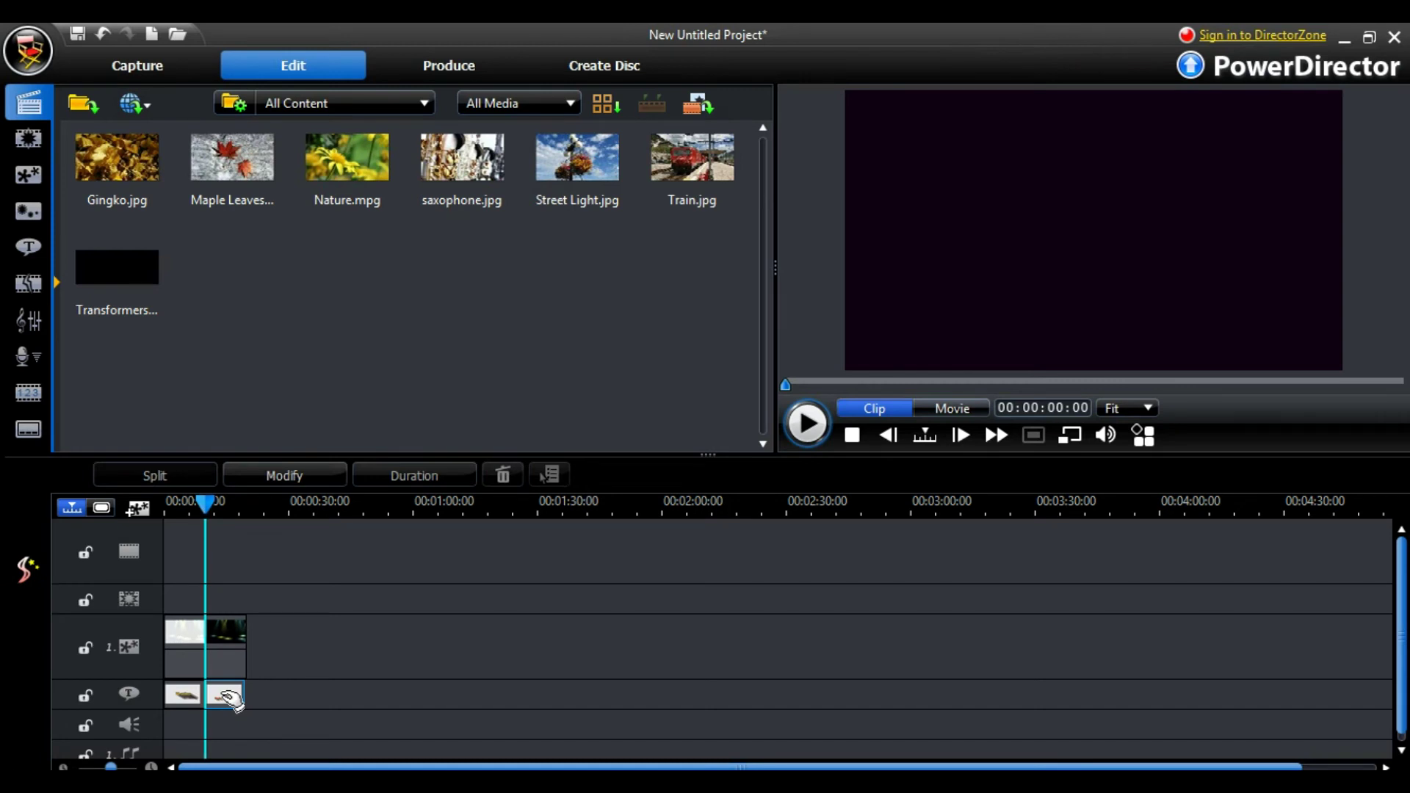
double_click(227, 695)
drag(765, 426, 819, 375)
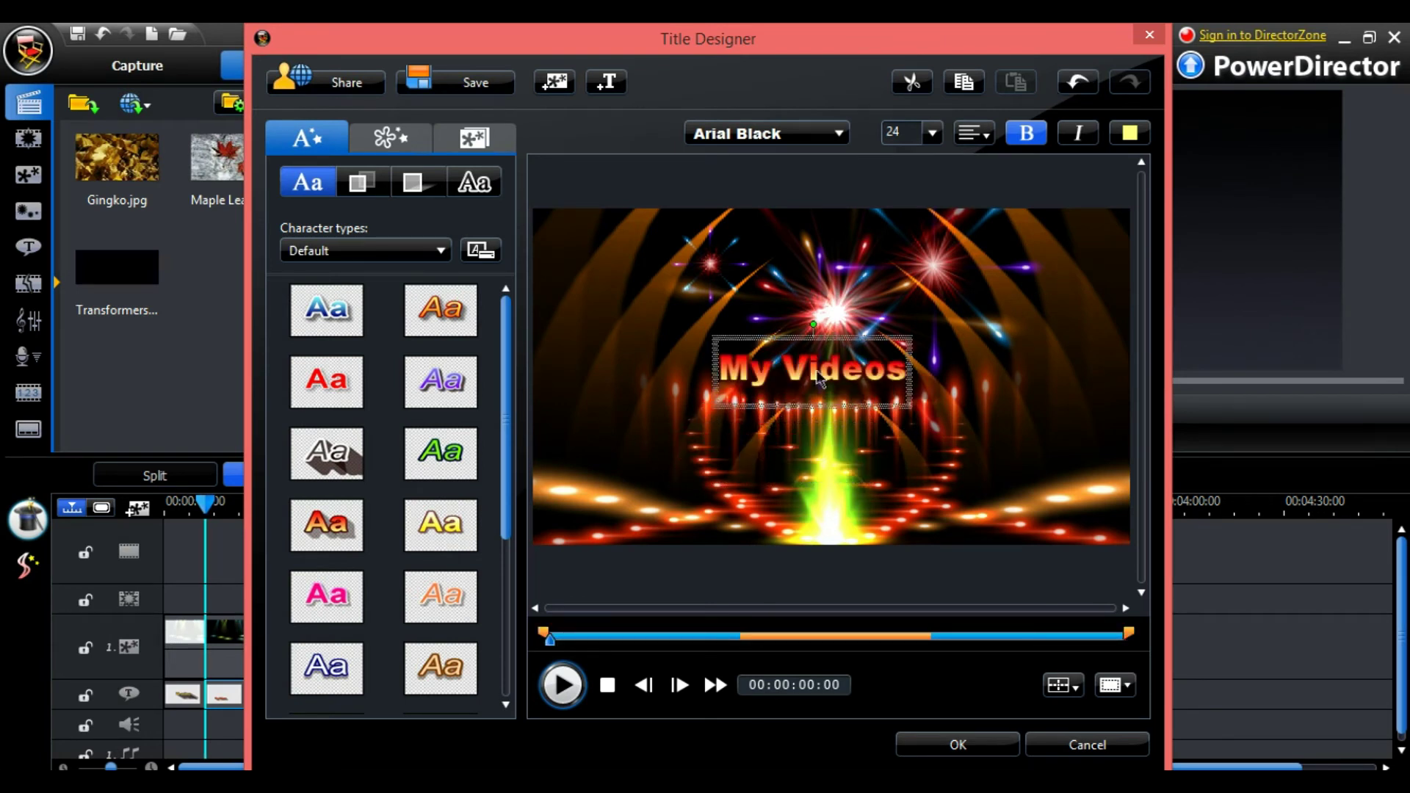
key(Delete)
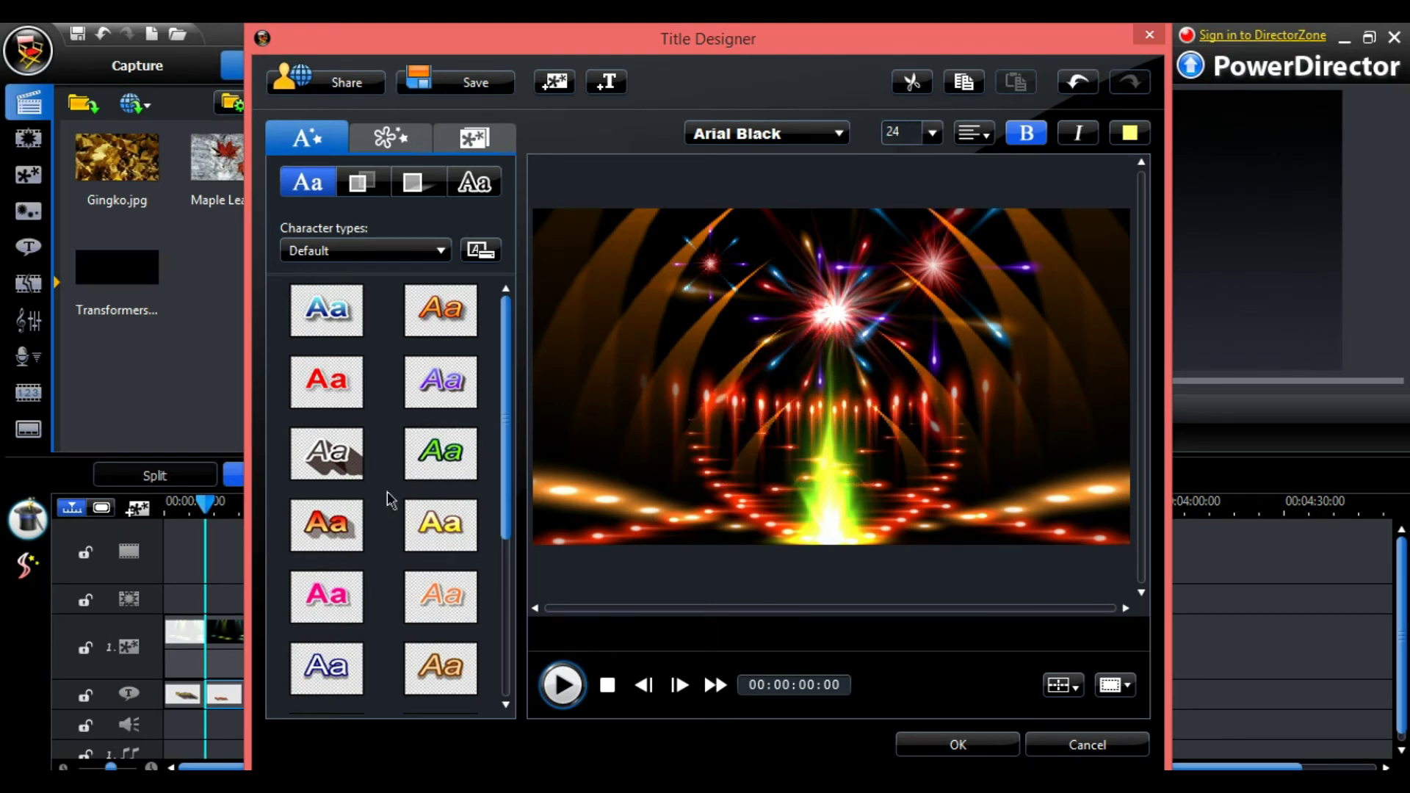
Choose the red-and-yellow gradient character preset with a shadow and set the font to Arial Black.
click(334, 535)
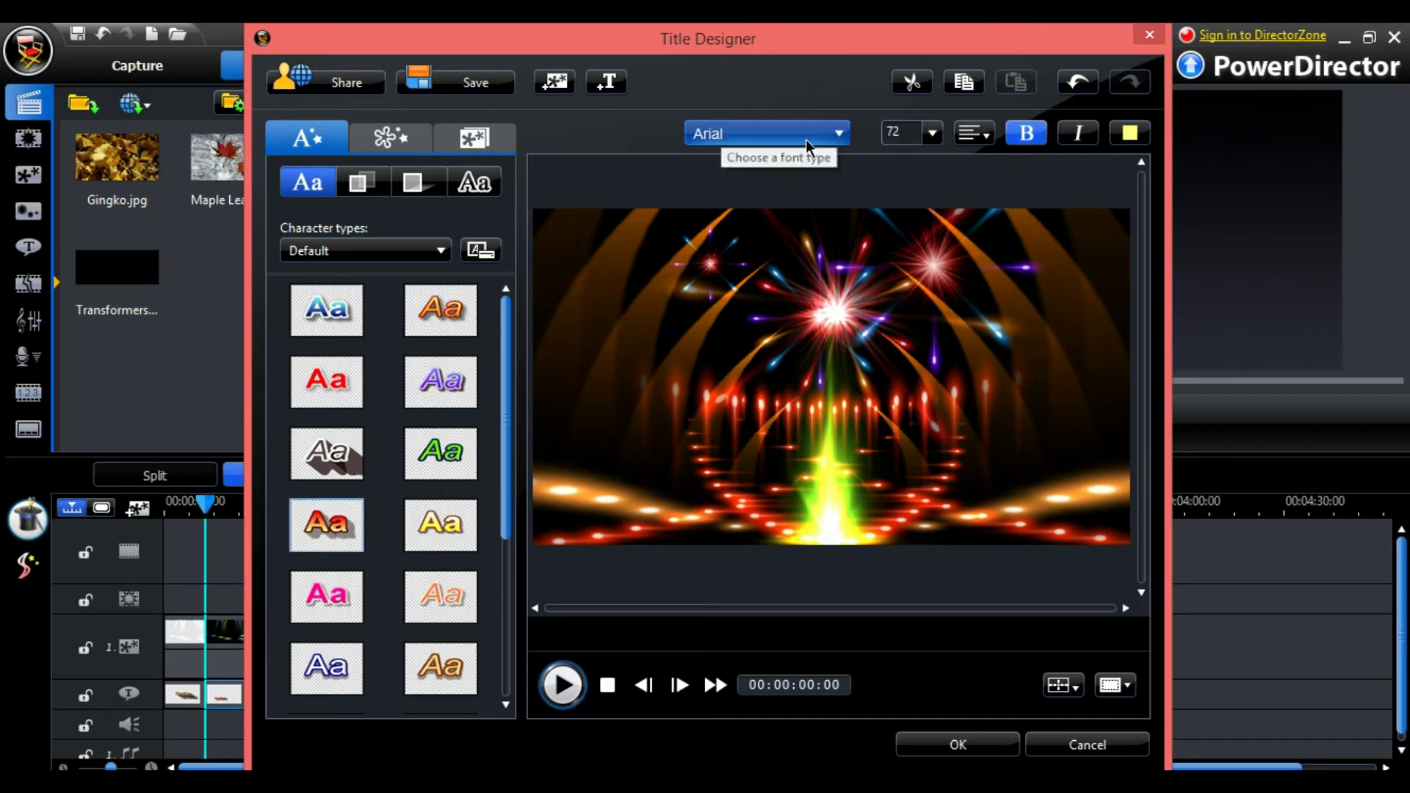
click(734, 132)
click(759, 200)
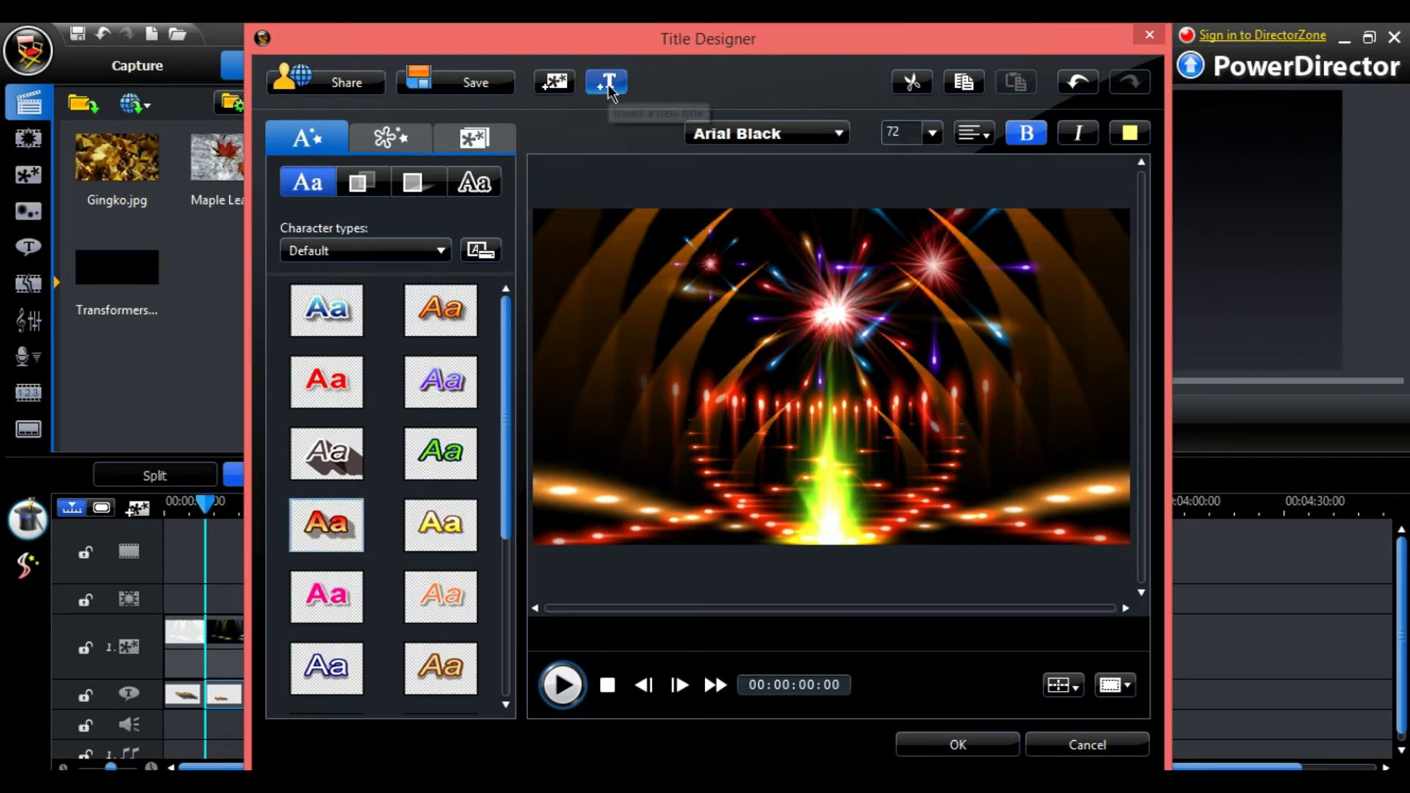
Insert a new title text reading "please subscribe" at font size 36.
click(642, 378)
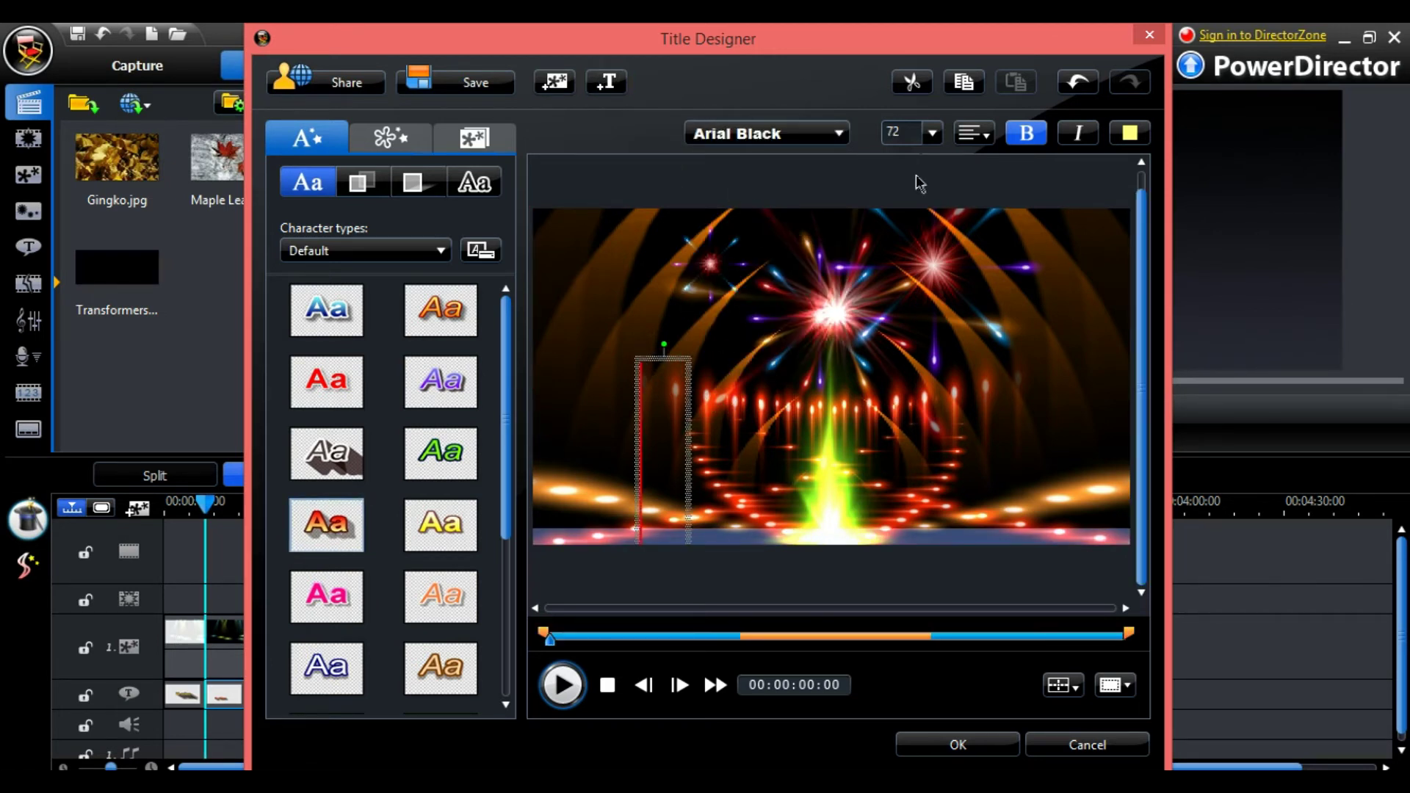
click(931, 132)
click(904, 302)
click(932, 133)
click(897, 326)
text(p)
text(l)
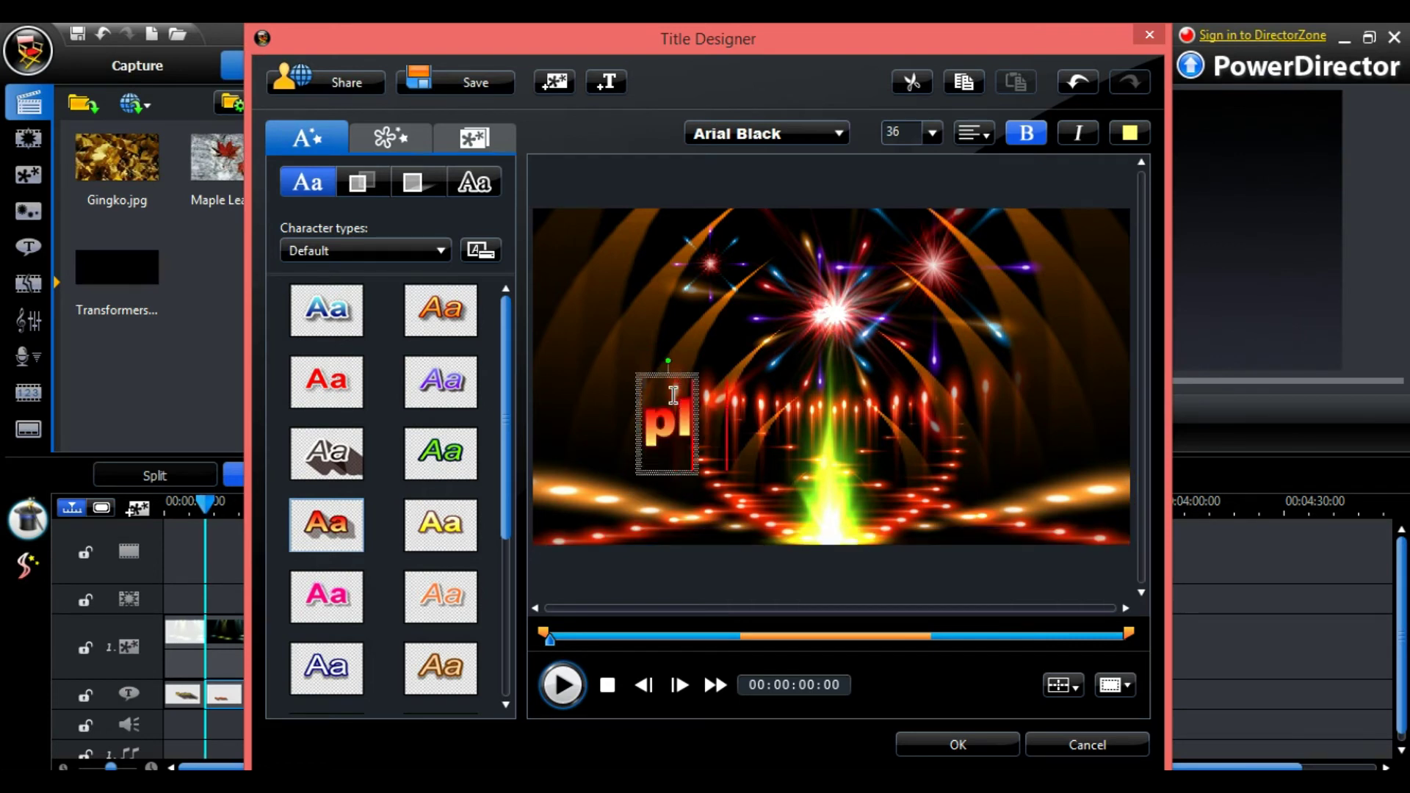
text(ease s)
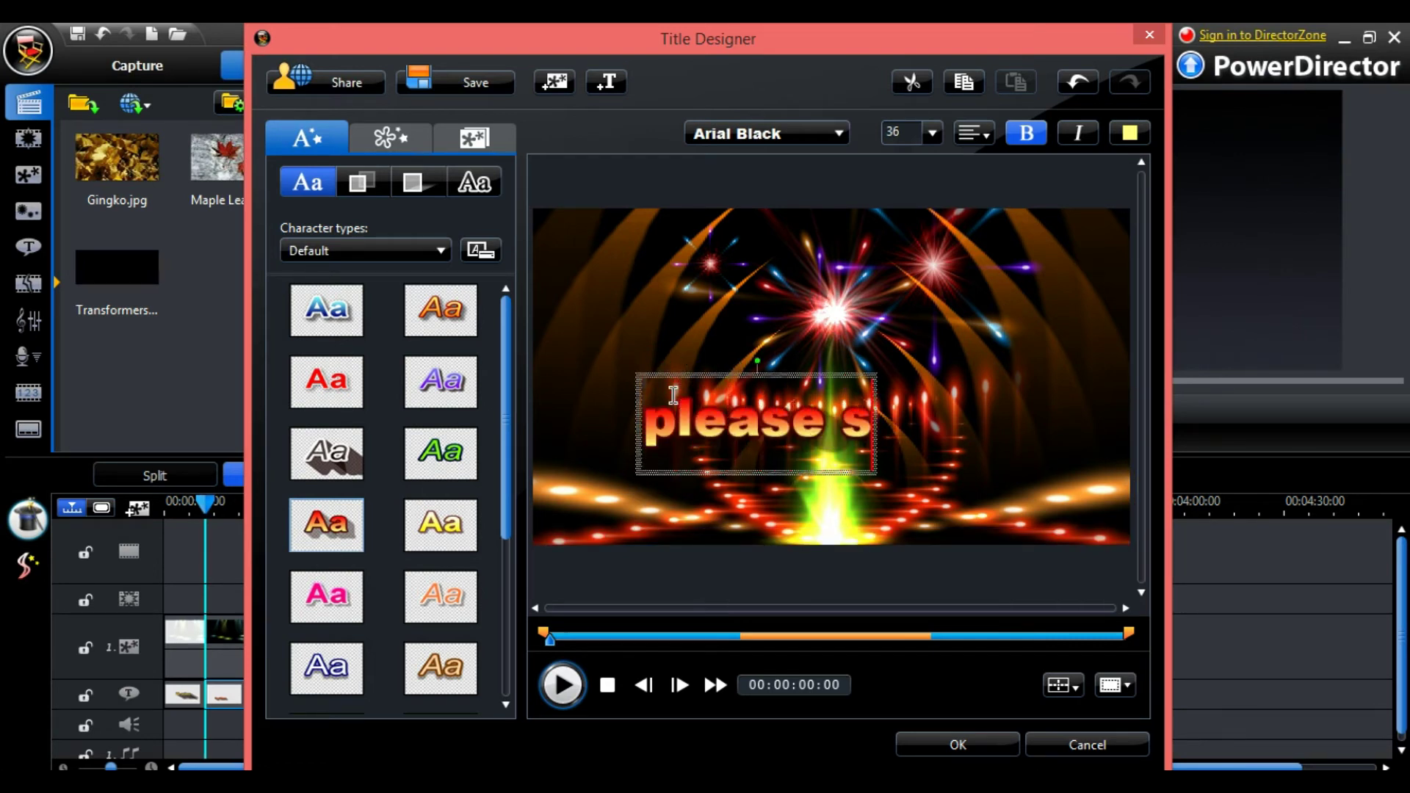
text(ubscribe)
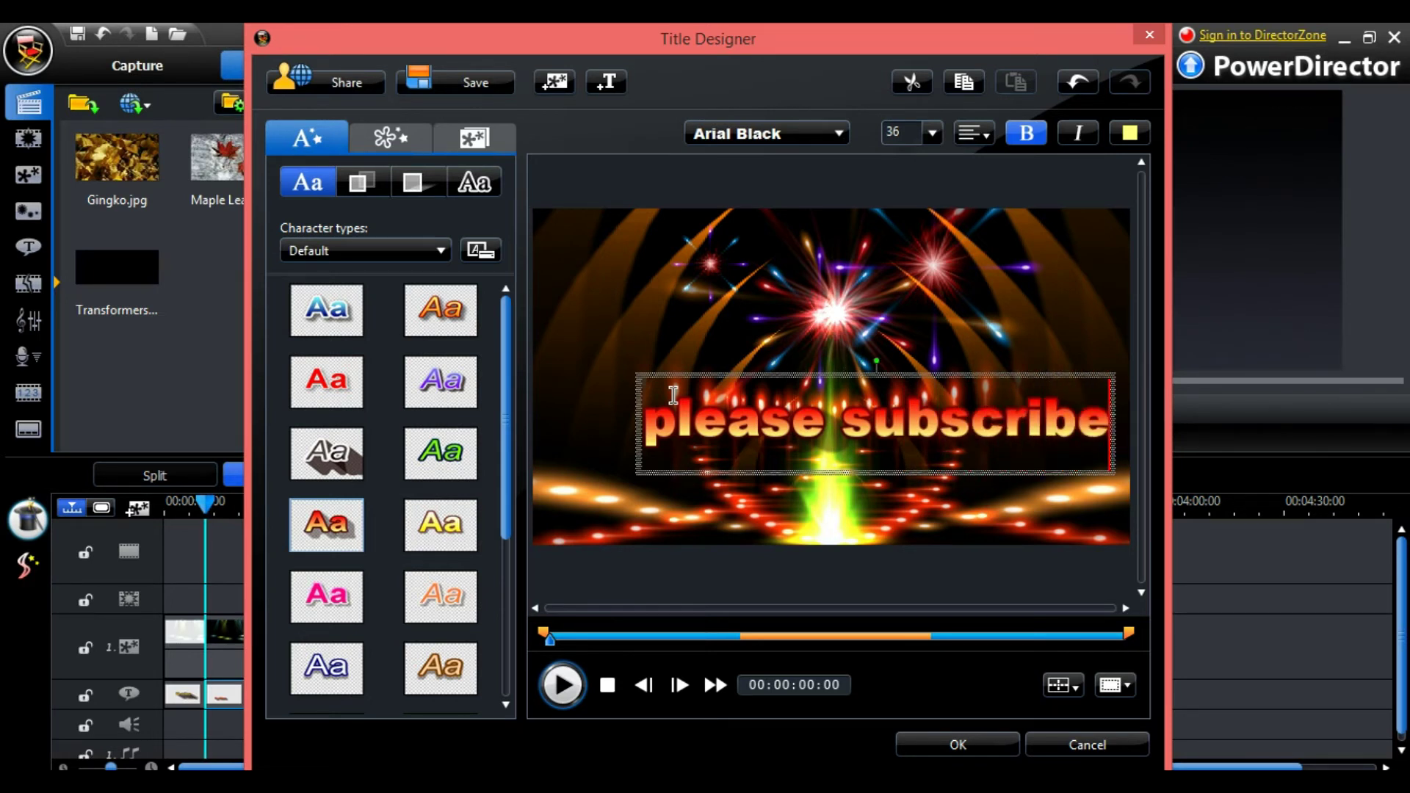
Move the "please subscribe" text to the middle of the frame, between the fireworks and the green flame.
click(636, 433)
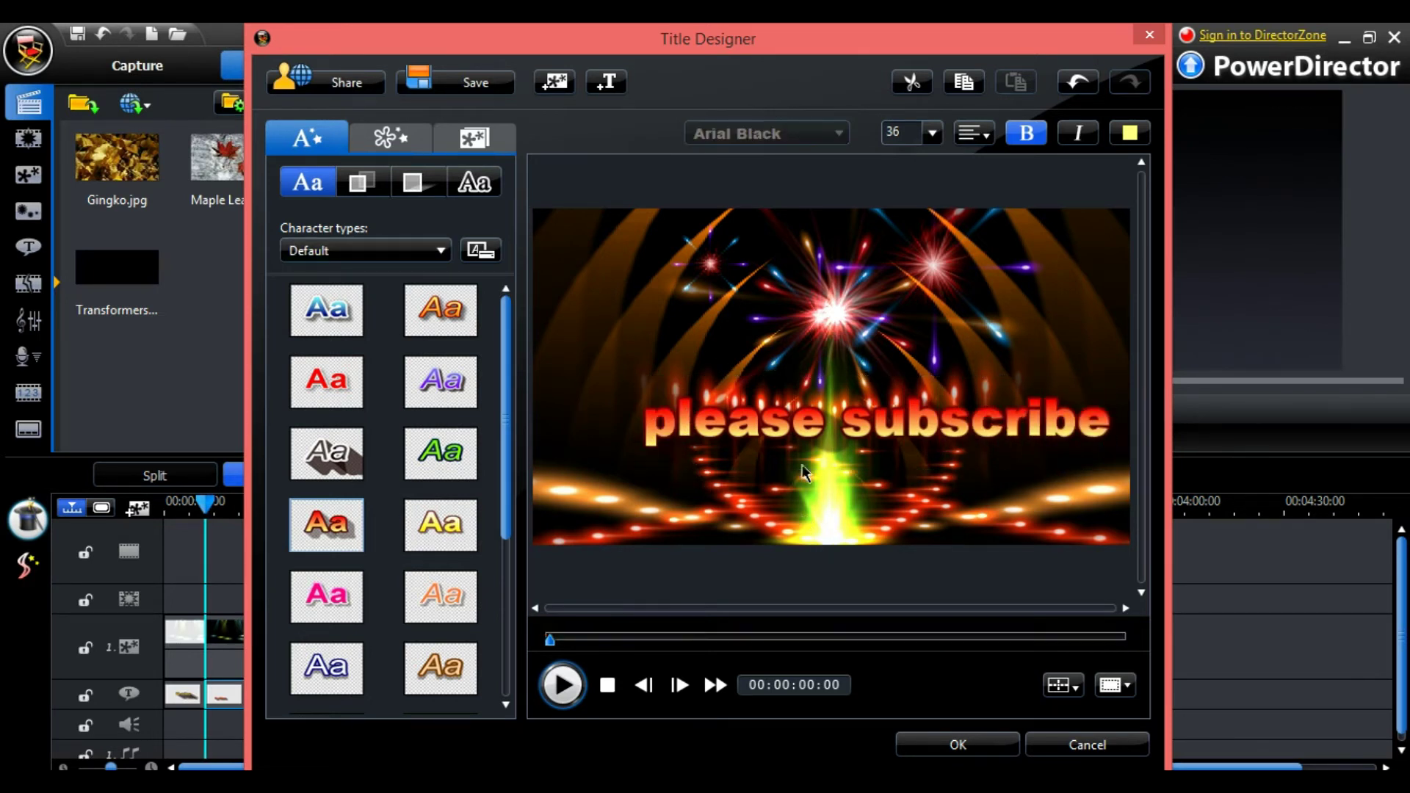
click(776, 425)
drag(776, 424, 775, 415)
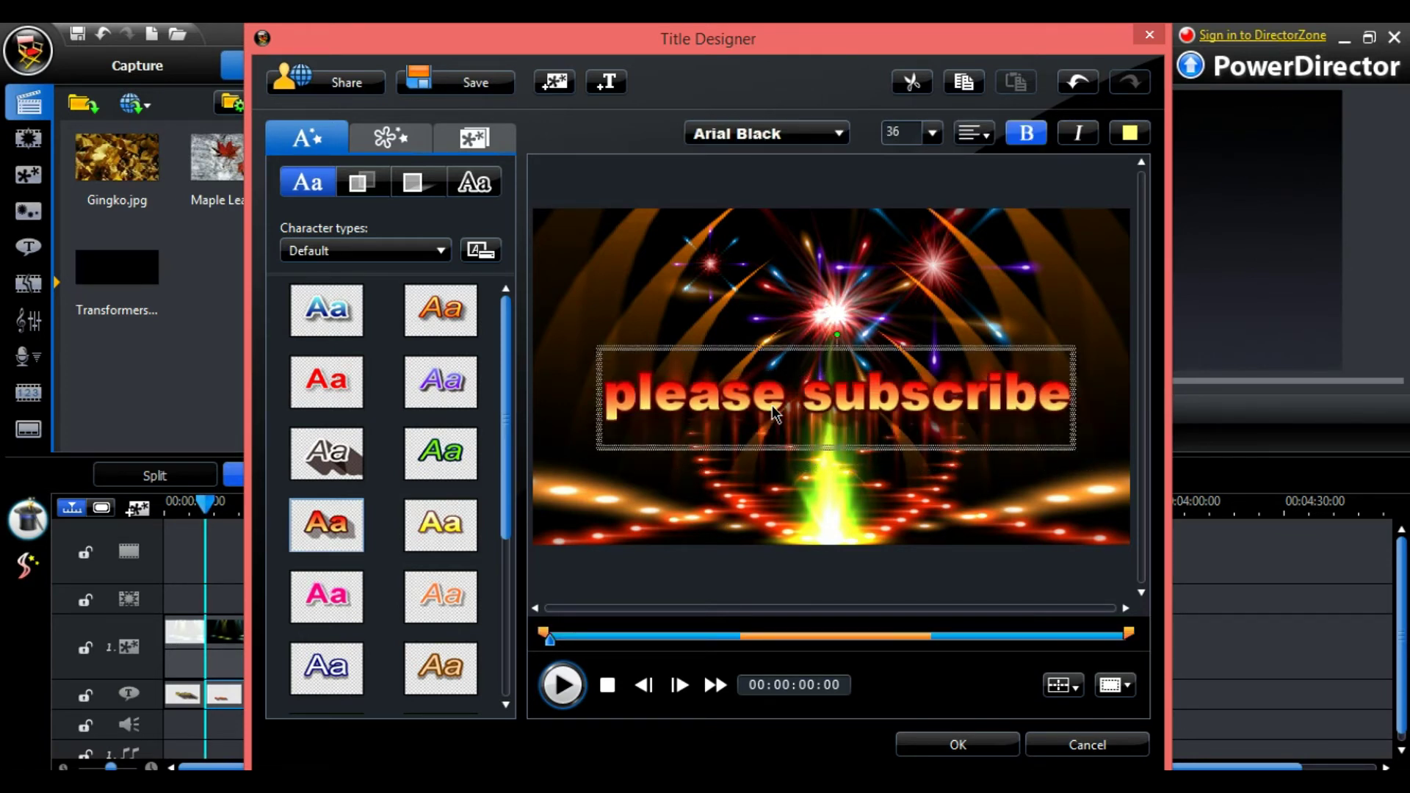
Set the text's font face blur to 0 and its shadow distance to 38, and adjust the shadow blur.
click(363, 183)
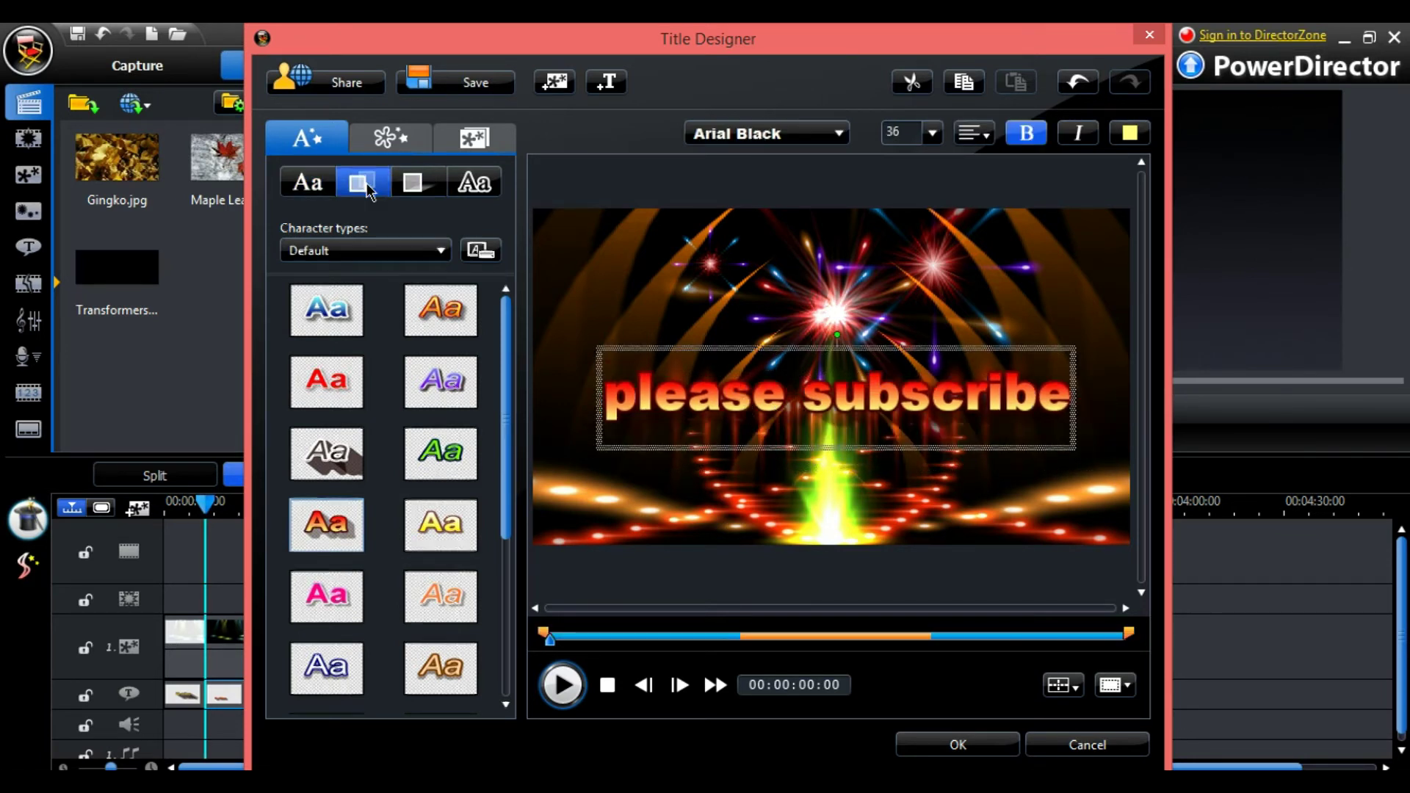
drag(317, 321, 341, 322)
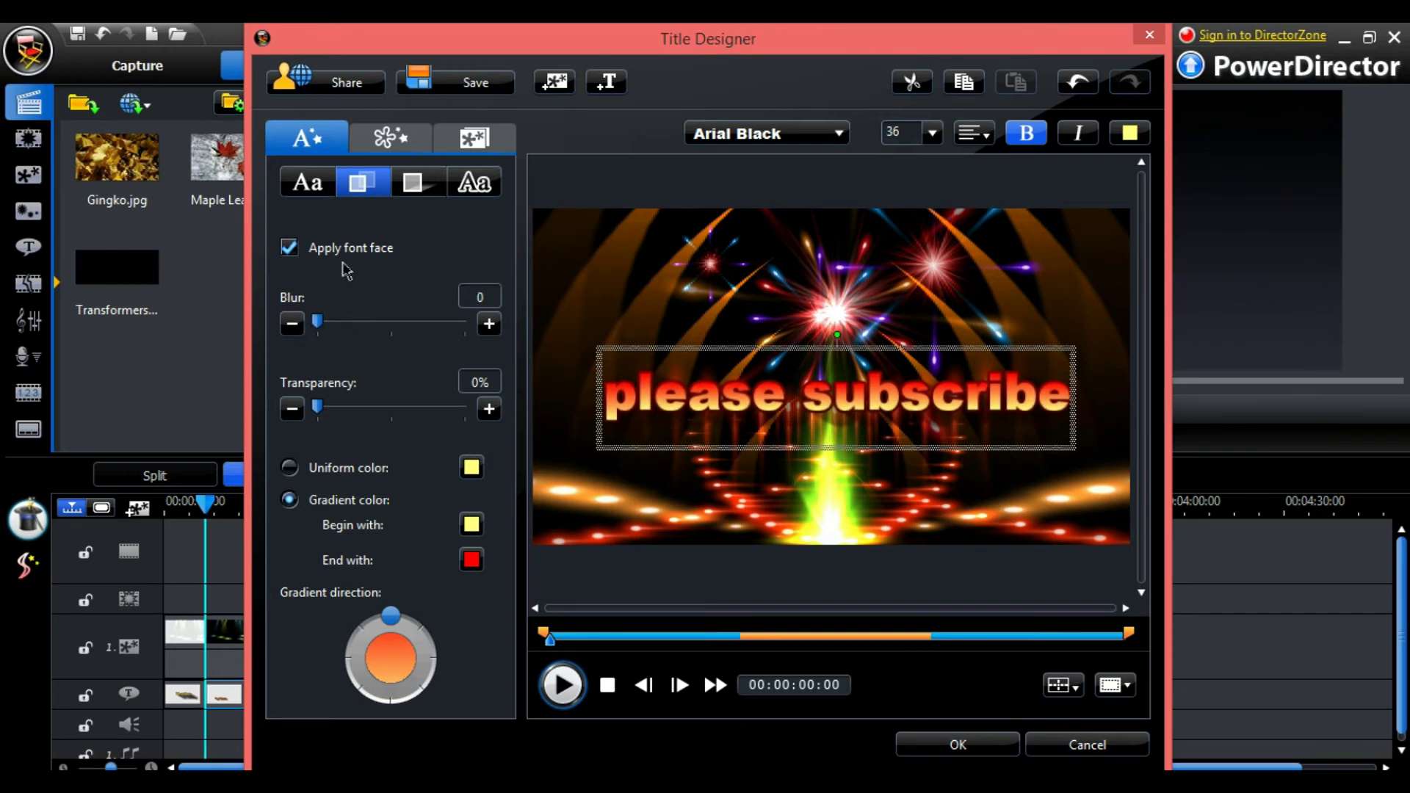
click(412, 183)
drag(327, 302, 380, 307)
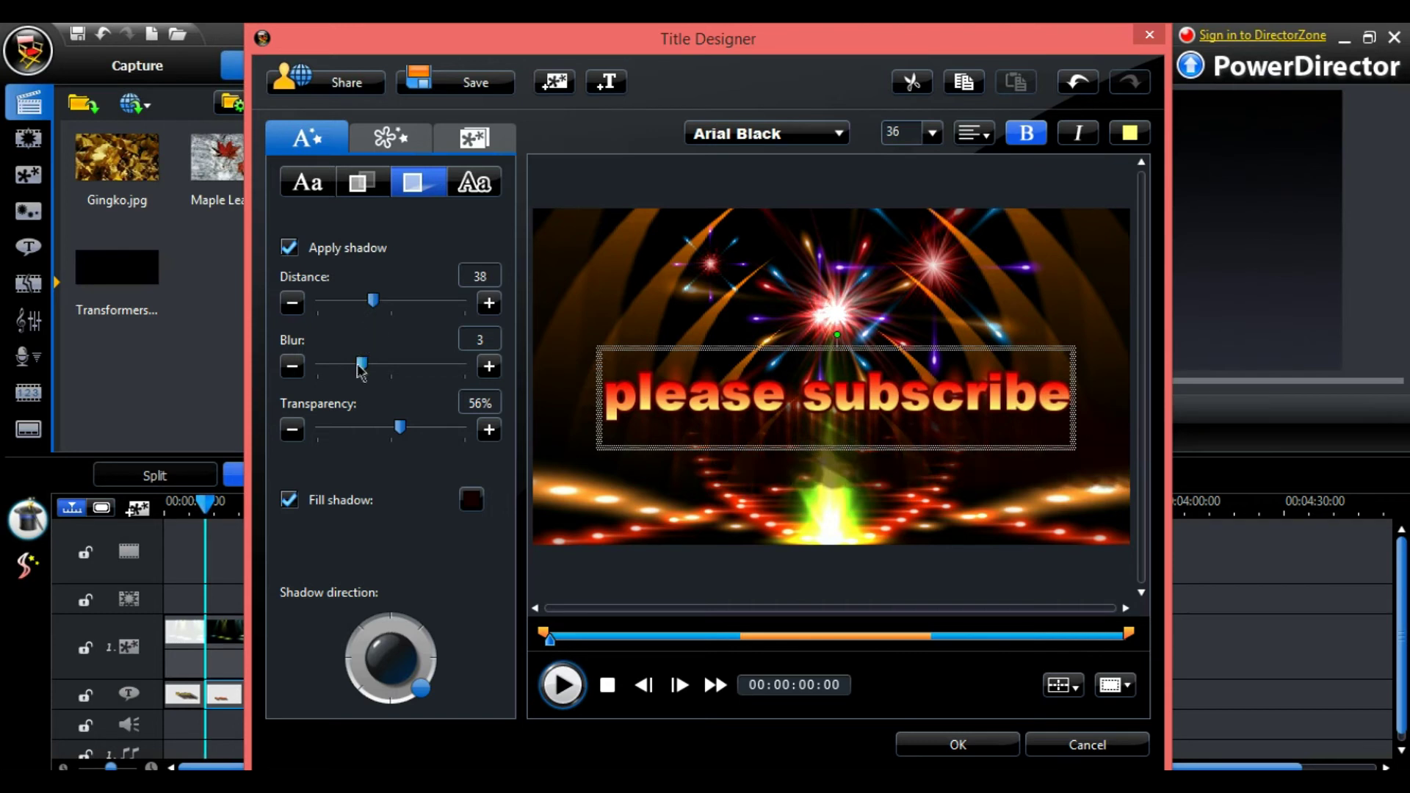
drag(362, 371, 373, 374)
Give the text a size 4 border in uniform bright green (RGB 0, 255, 0), saved as a custom colour.
click(475, 183)
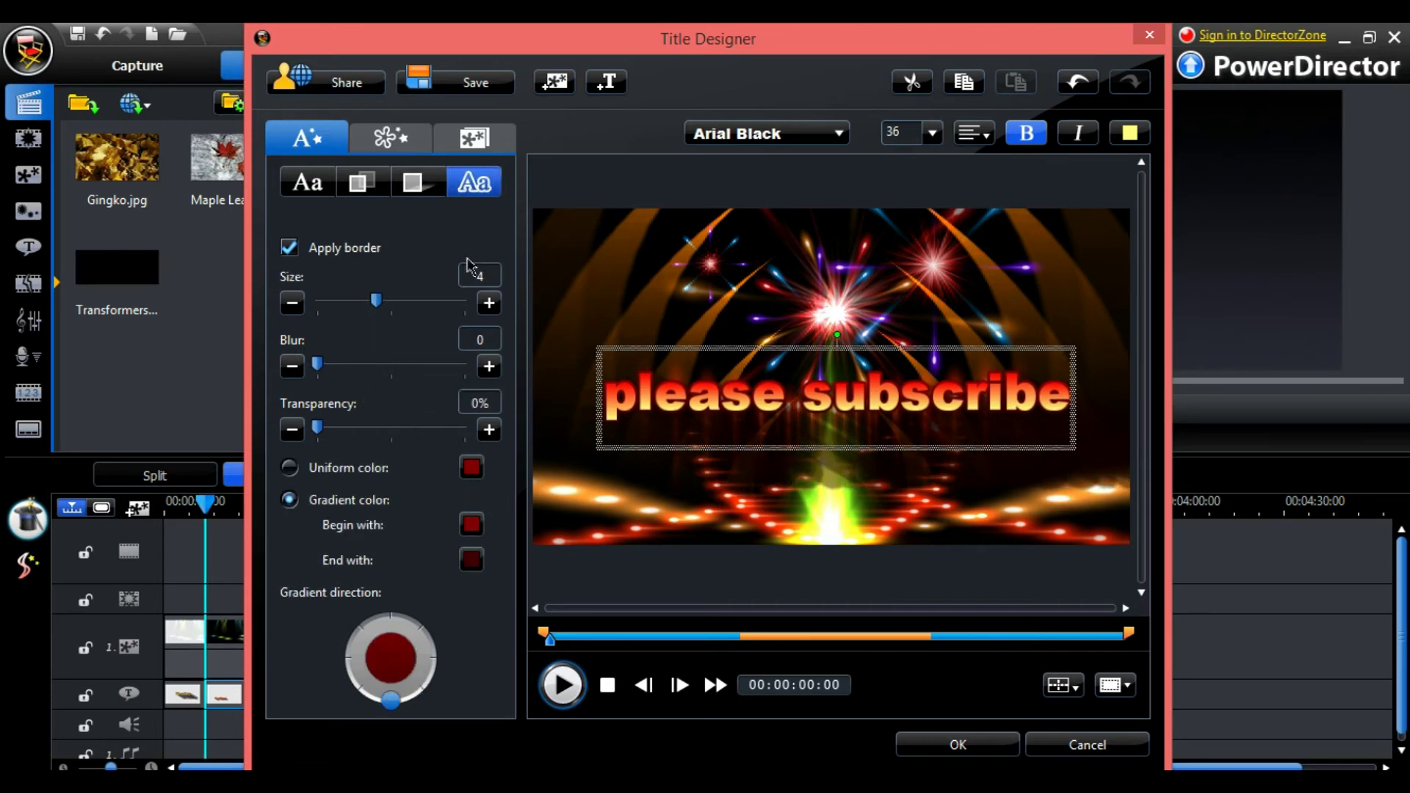
drag(416, 306, 415, 308)
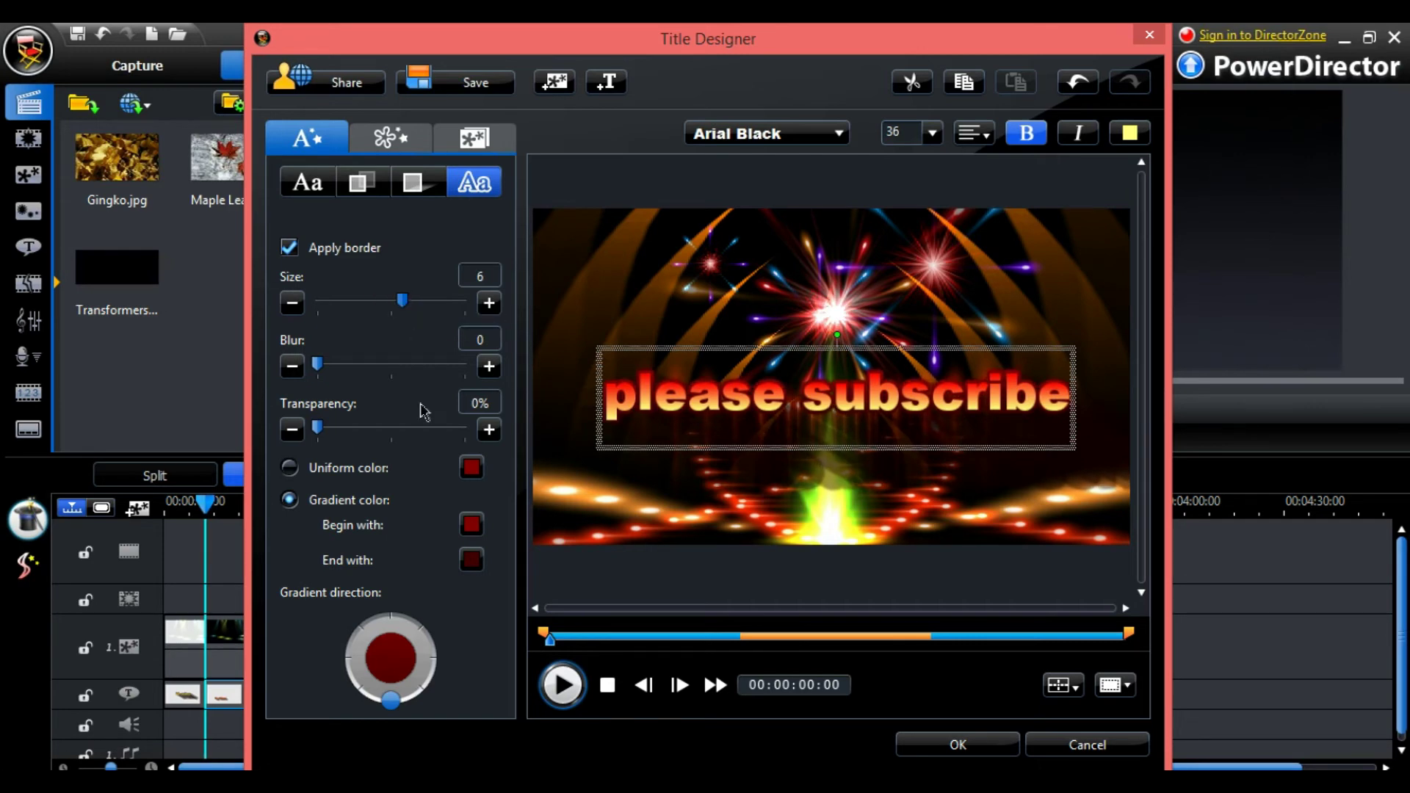
click(470, 468)
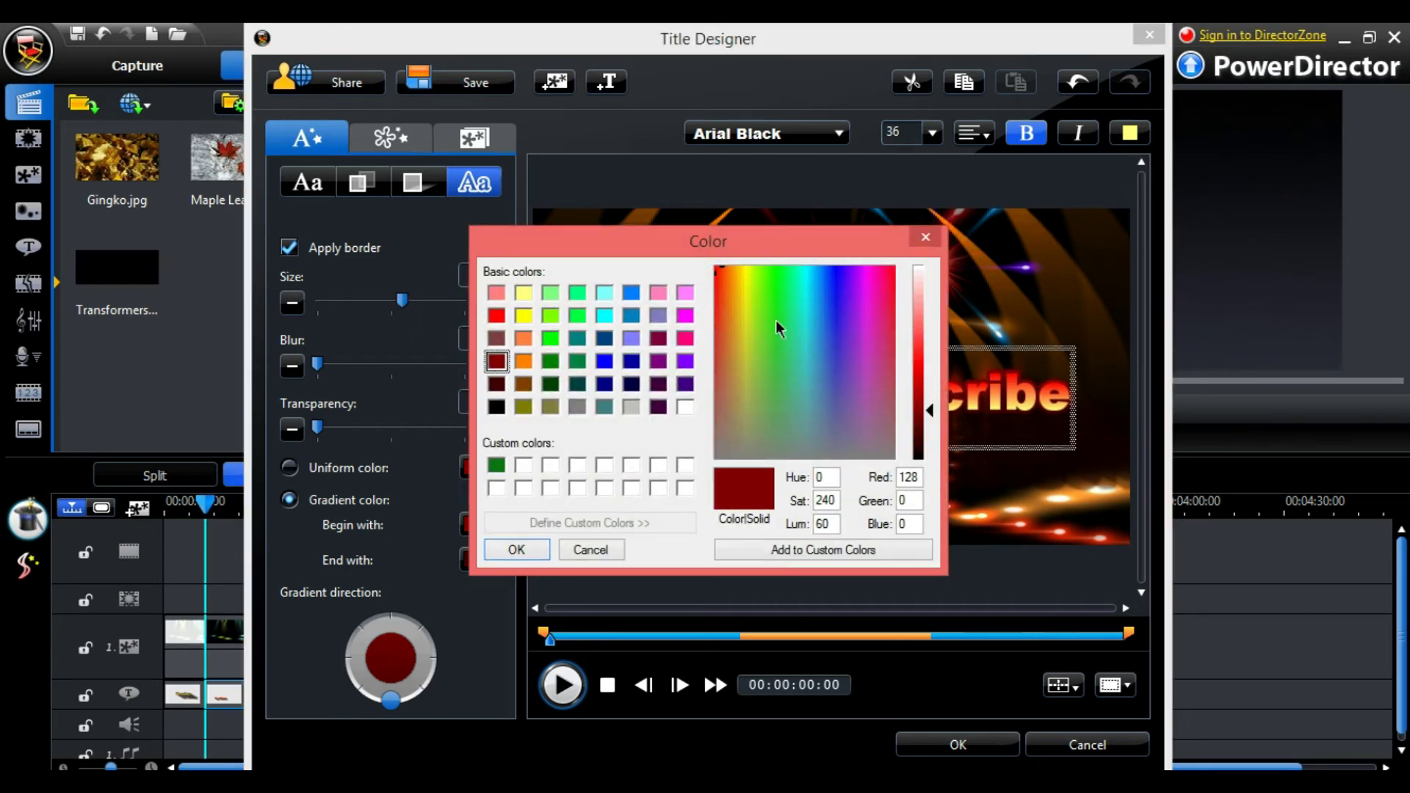
click(550, 338)
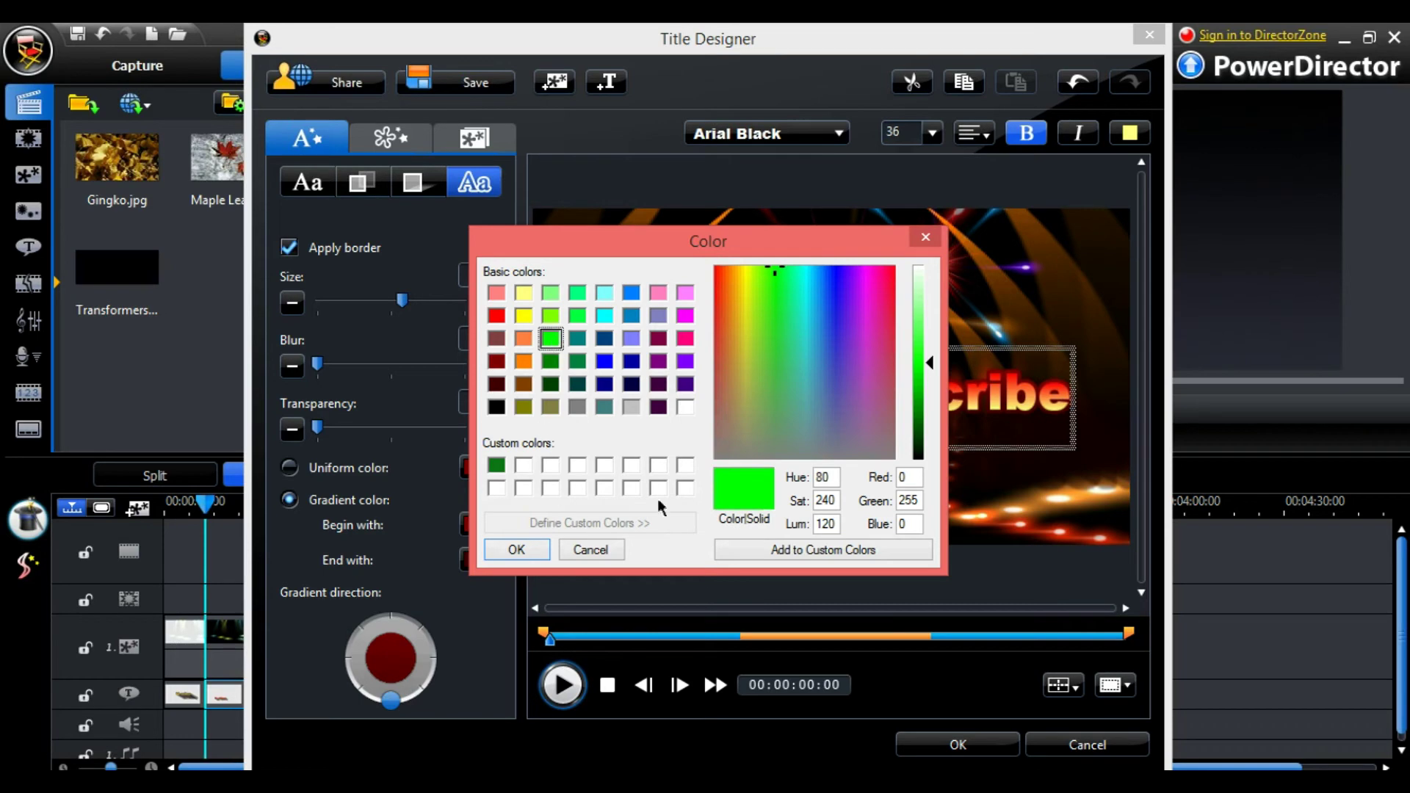
click(784, 551)
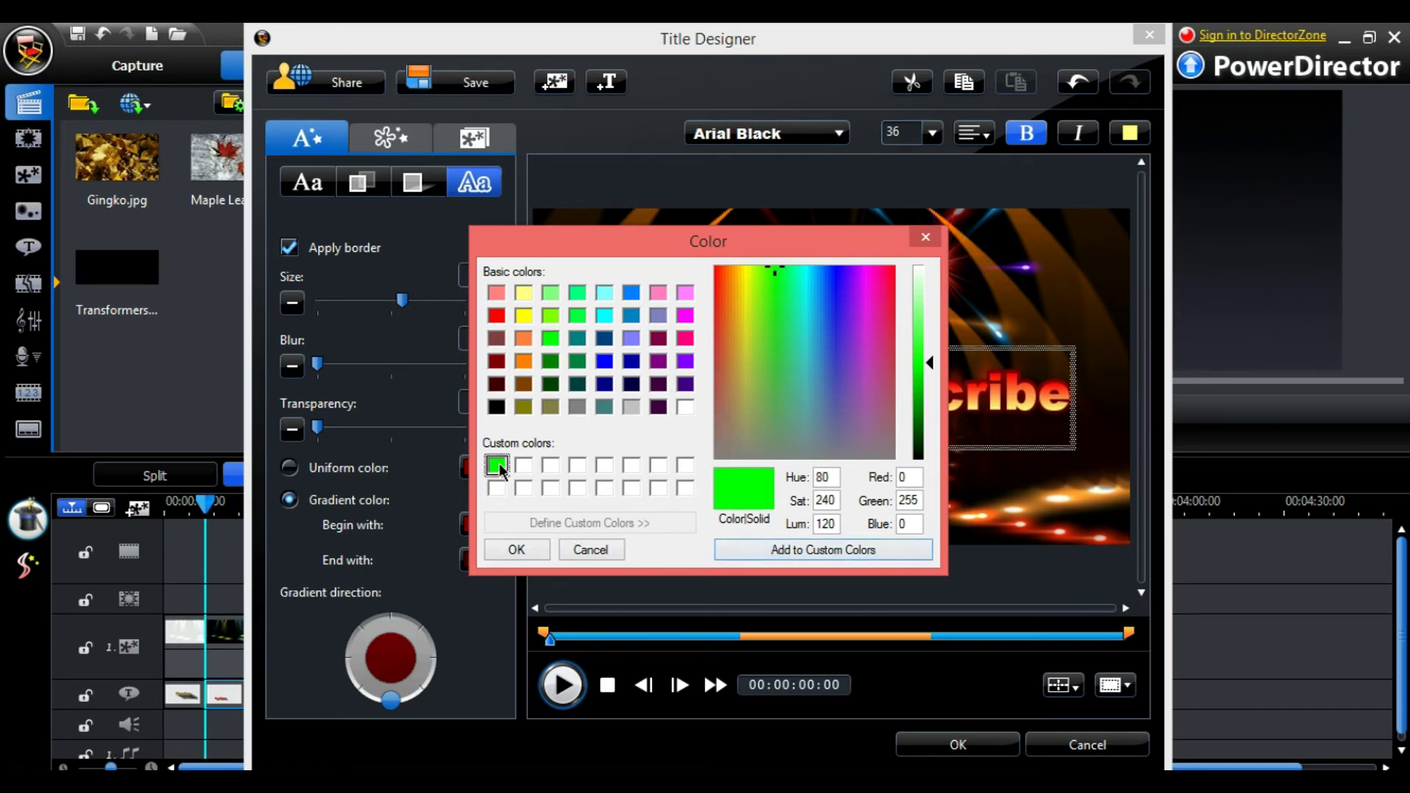
click(516, 551)
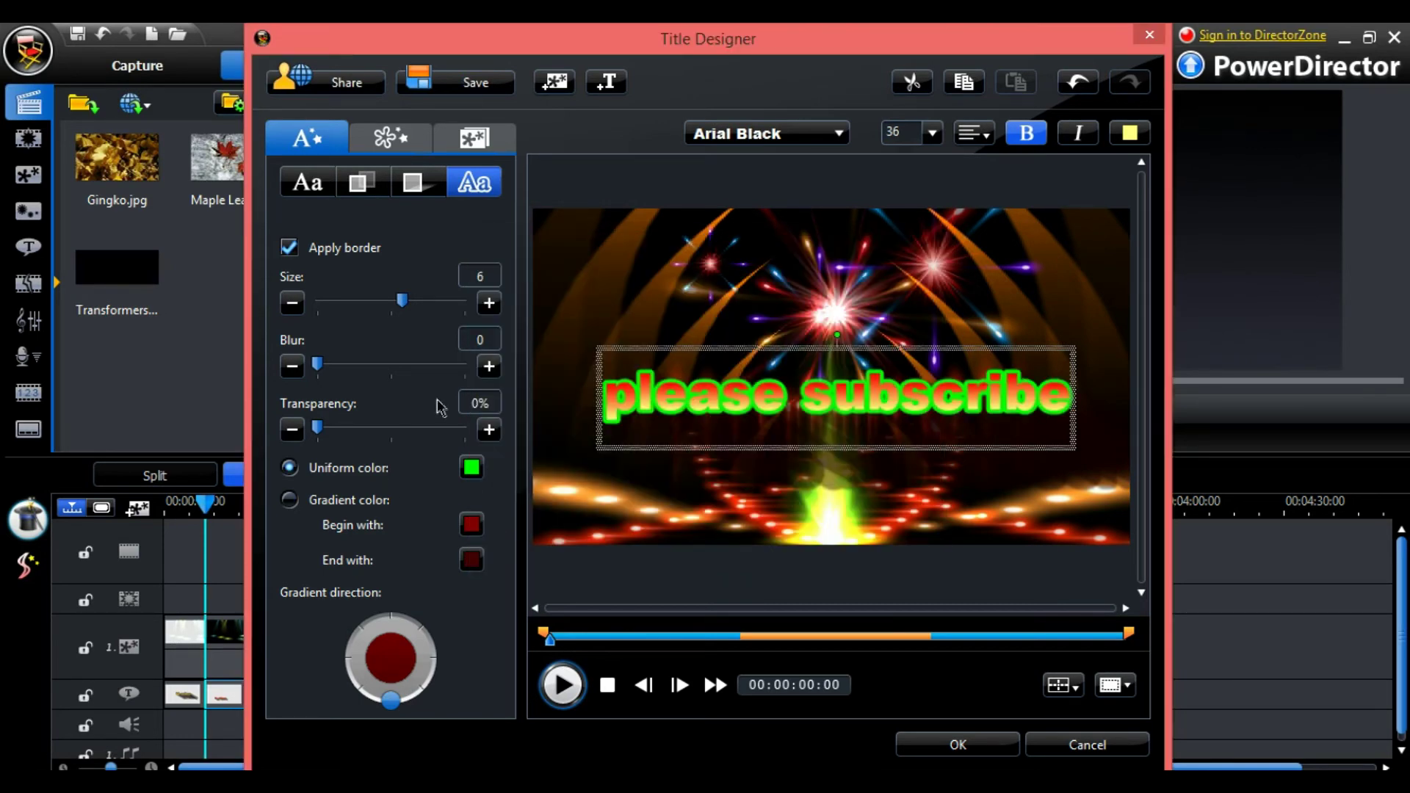
drag(392, 303, 376, 304)
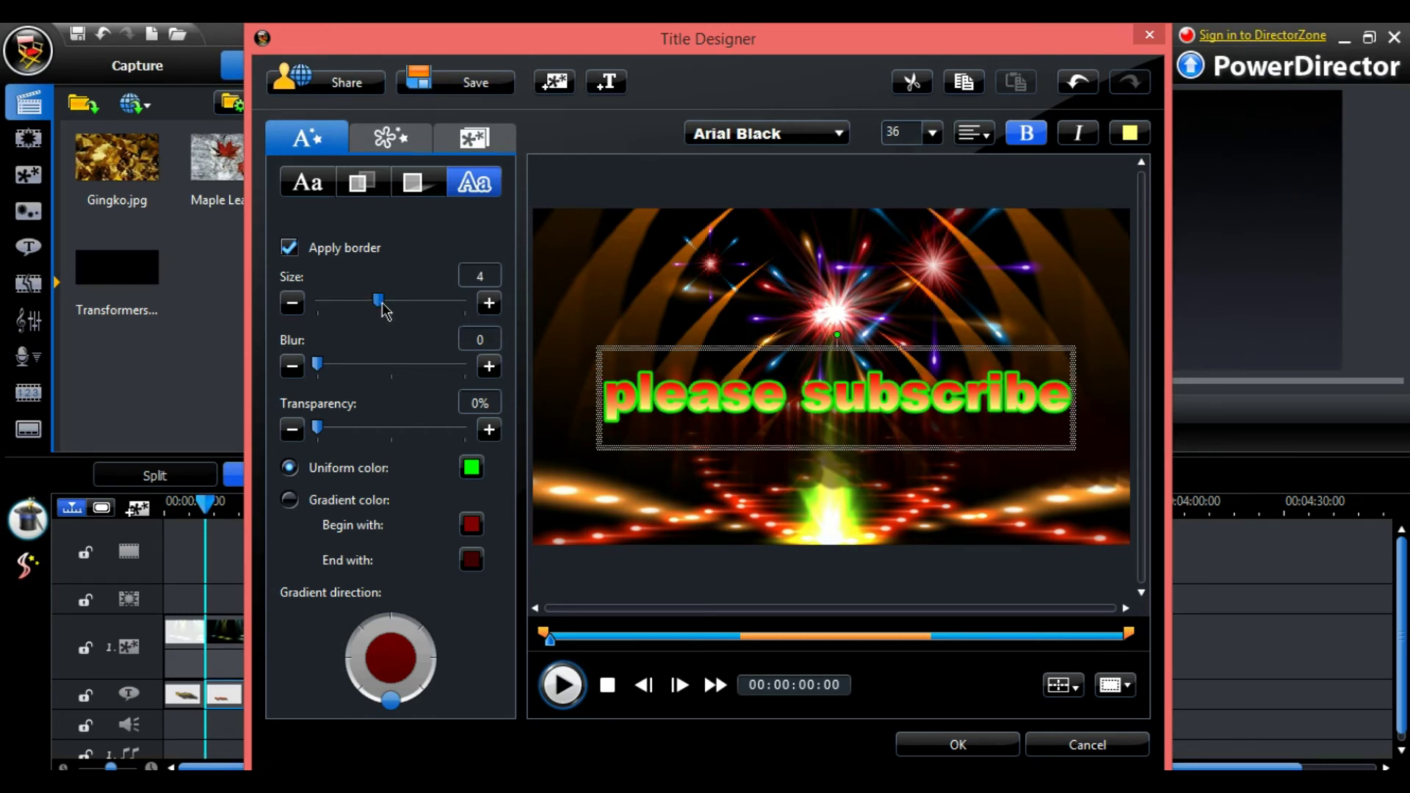
Open the animation settings of the "please subscribe" text and preview the title's playback.
click(390, 138)
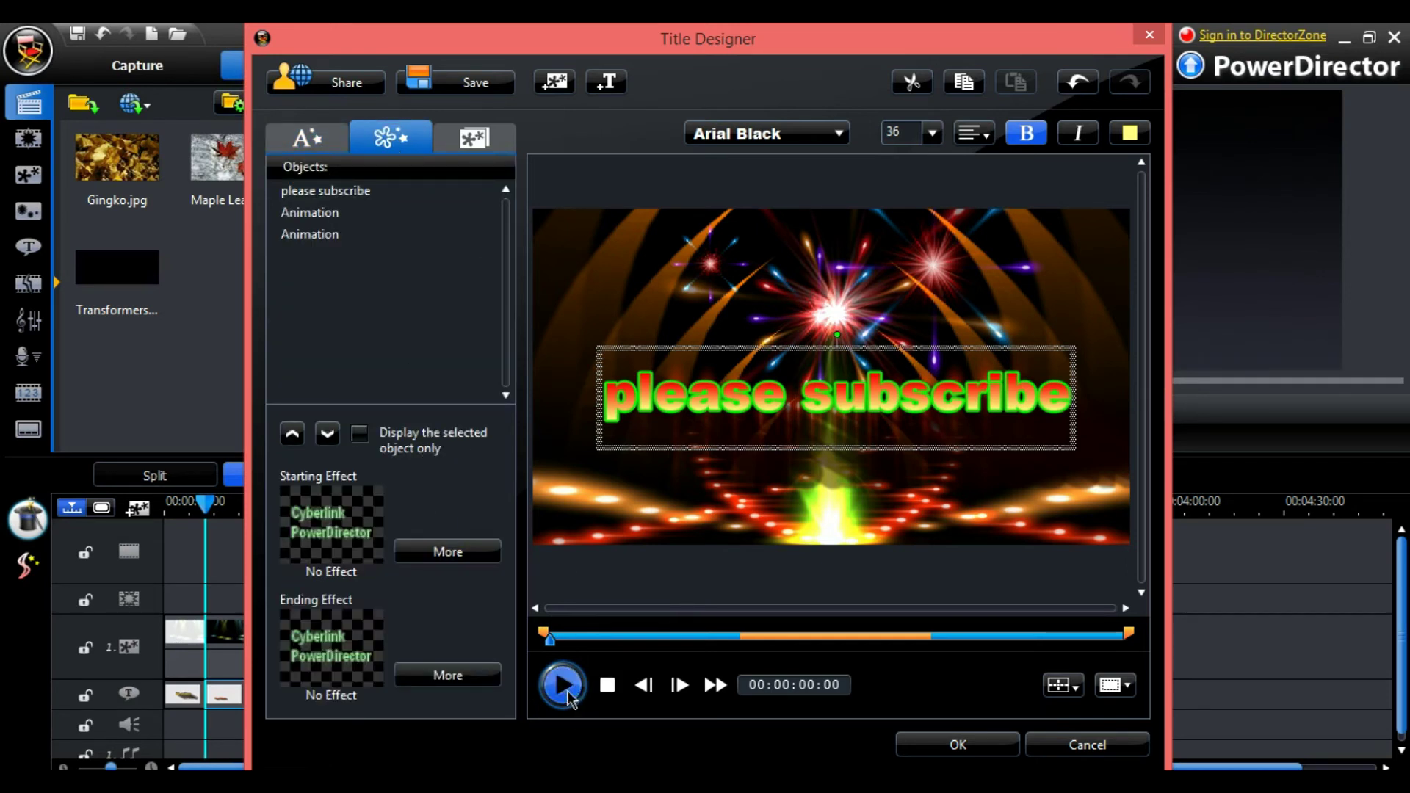
click(566, 693)
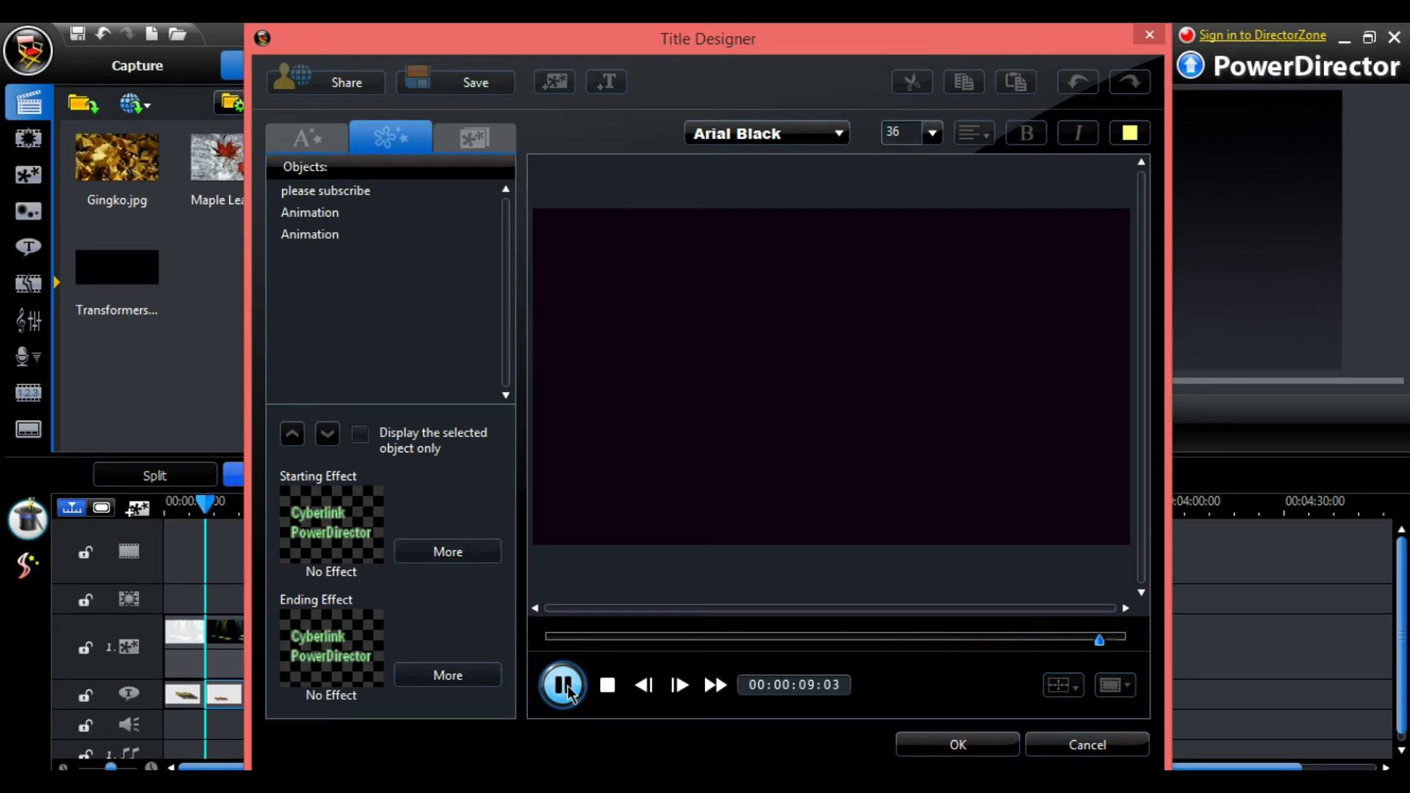
Compare starting effects for the "please subscribe" text, including the rotate, perspective, wipe, windshield, wave and trance variants.
click(458, 552)
drag(882, 351, 887, 474)
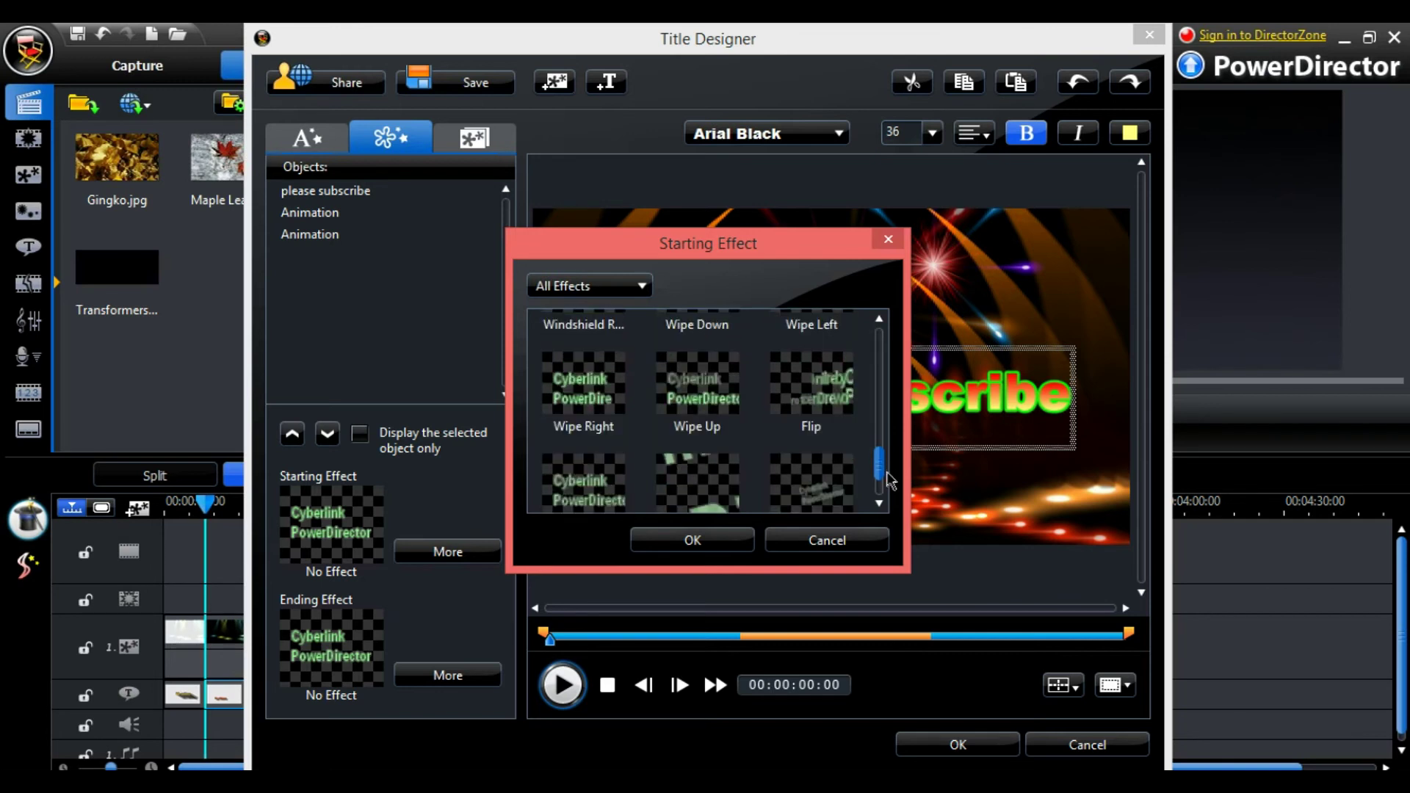
click(747, 439)
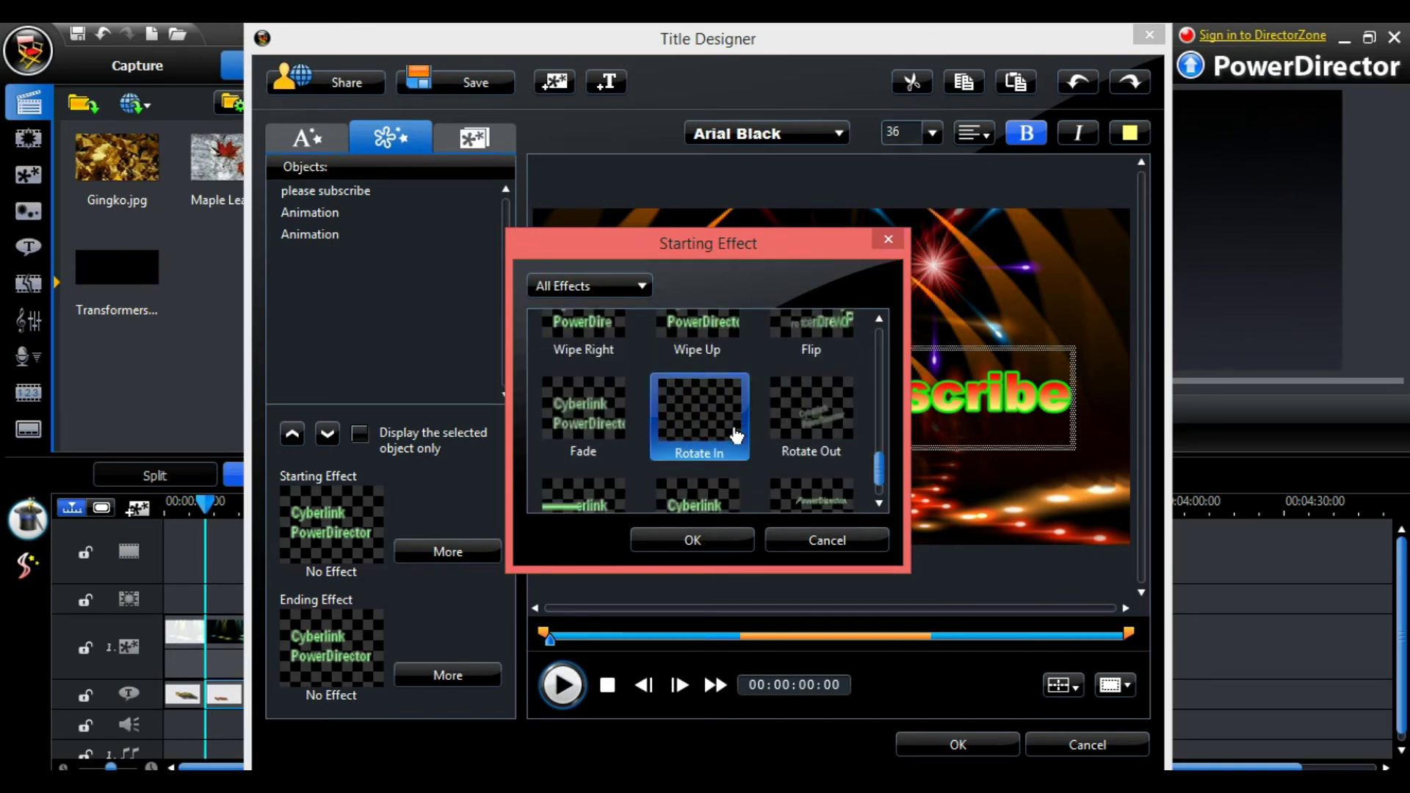
scroll(737, 436, down, 1)
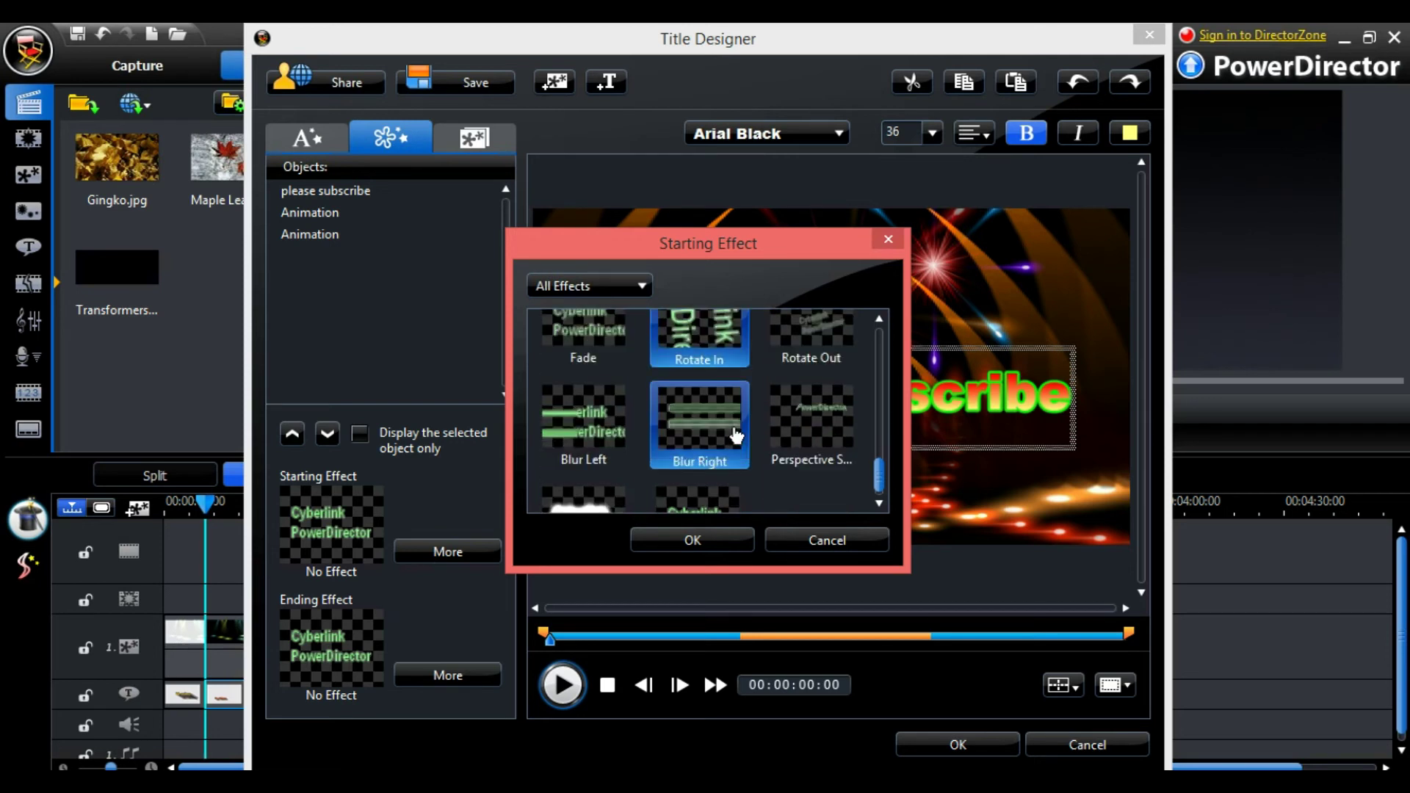
click(810, 456)
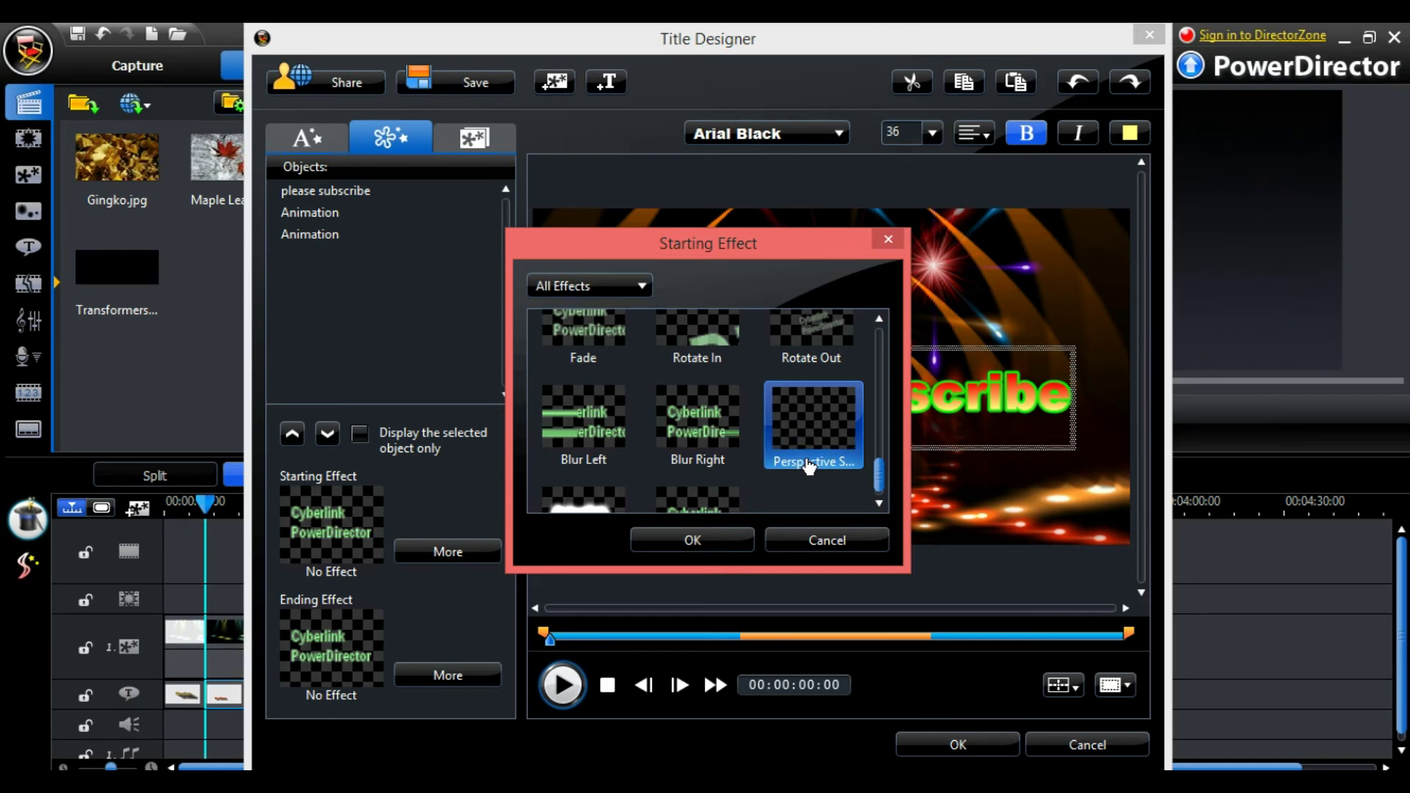
click(725, 339)
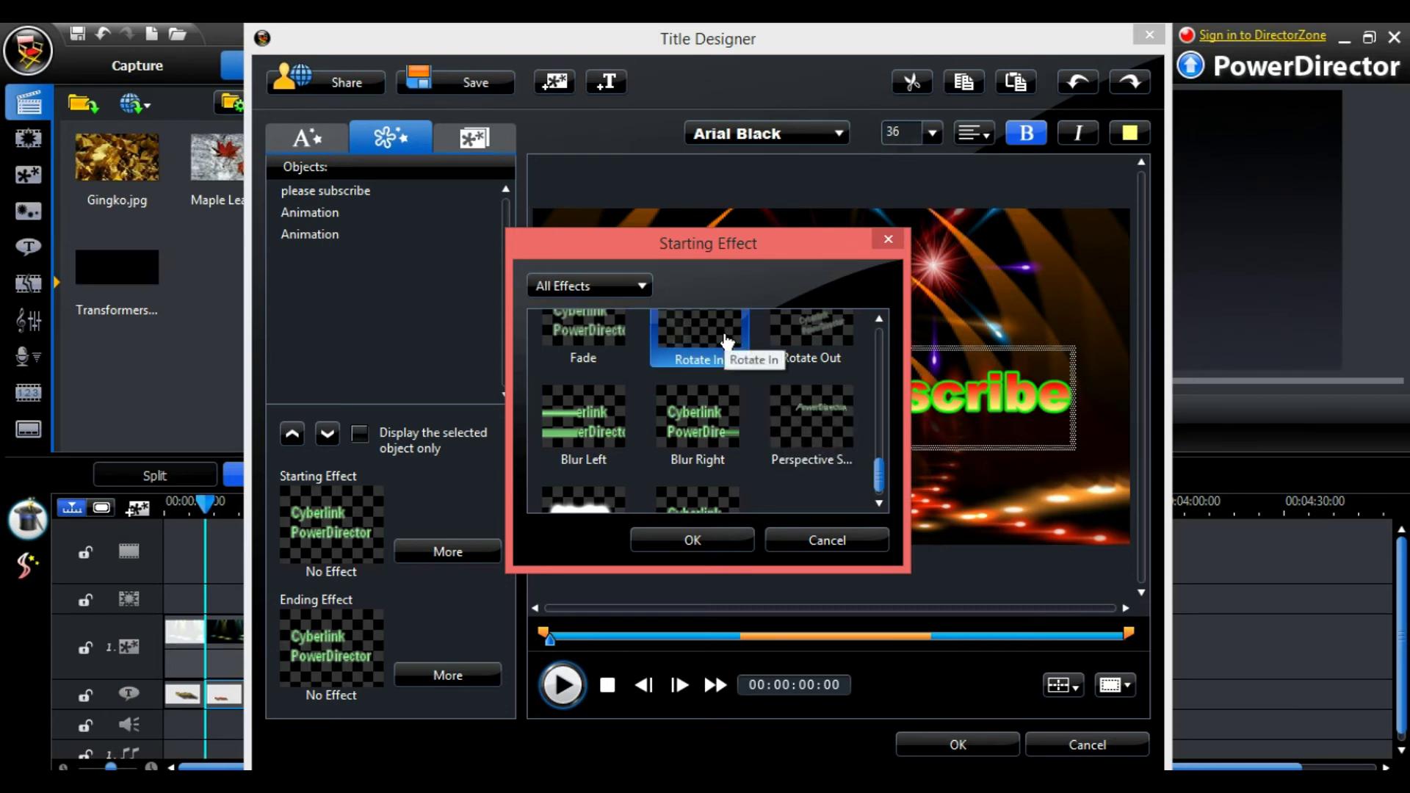
scroll(725, 339, up, 2)
click(728, 367)
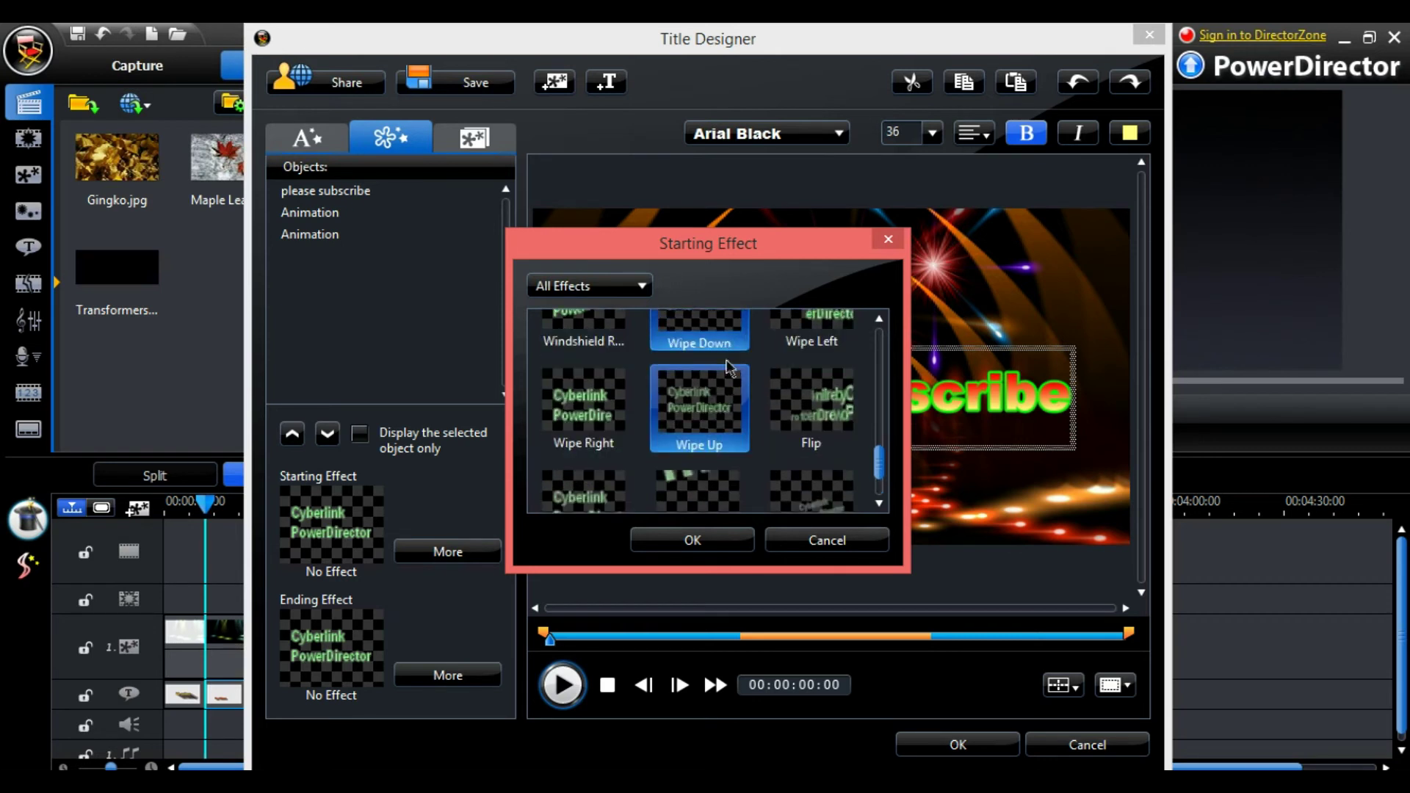
scroll(731, 413, up, 1)
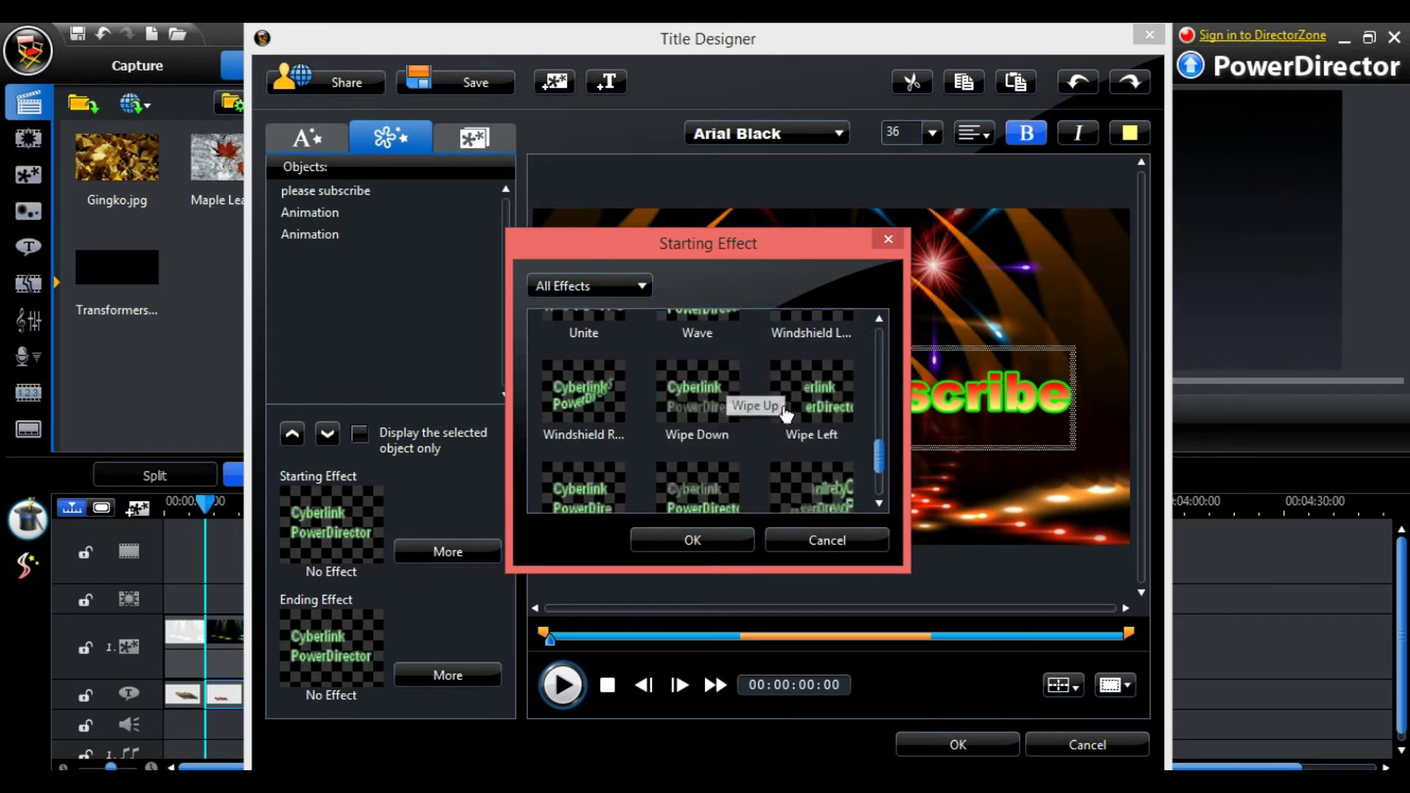
click(811, 417)
click(562, 419)
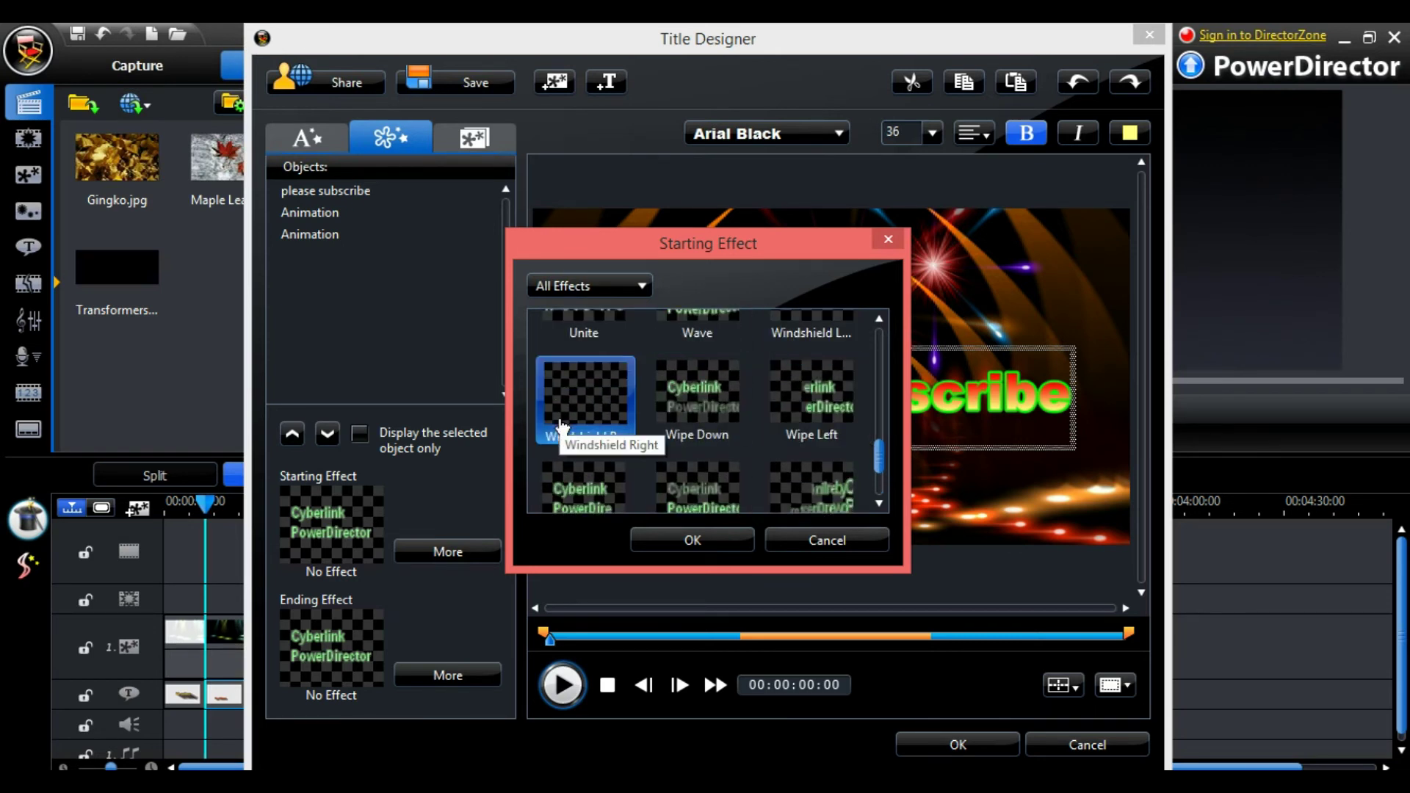
scroll(564, 426, up, 1)
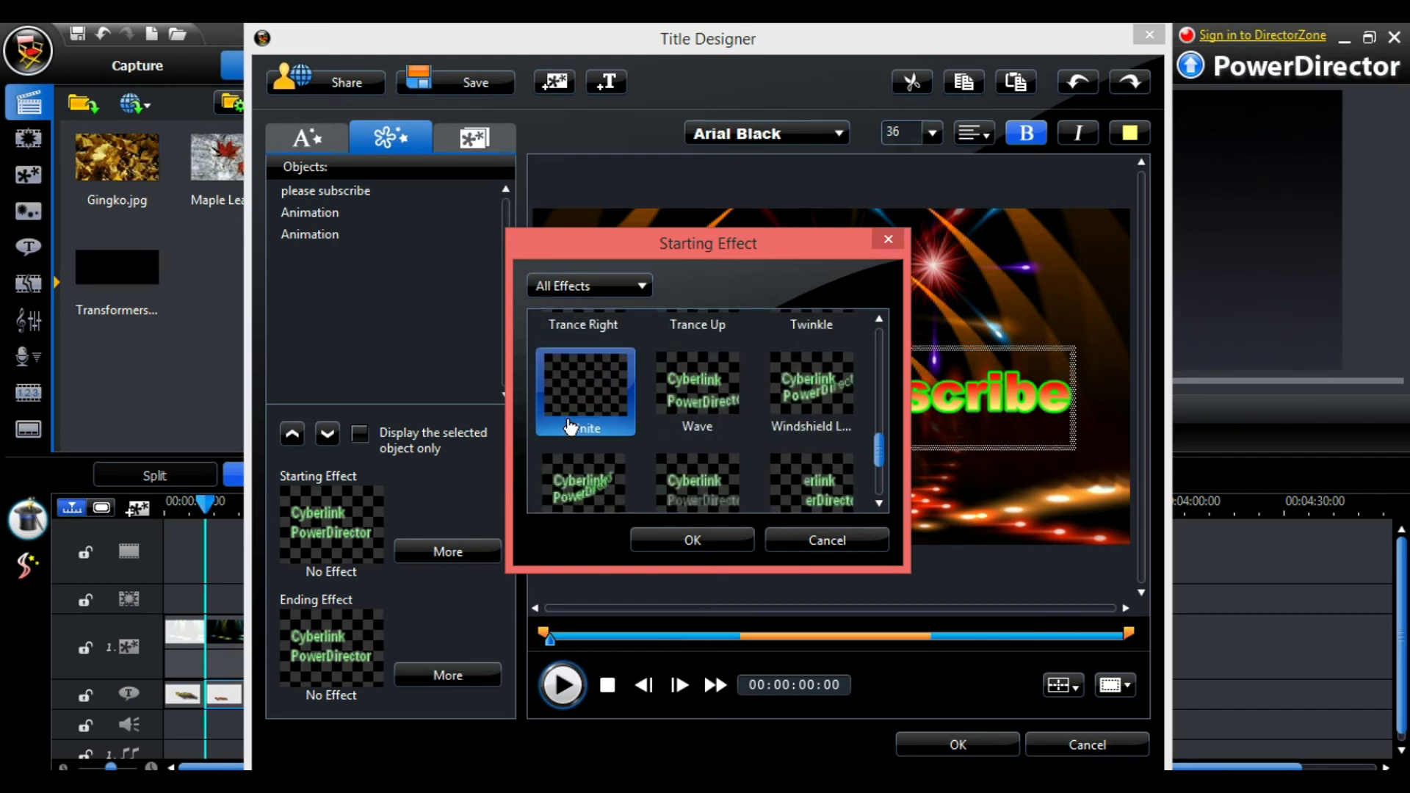
click(698, 388)
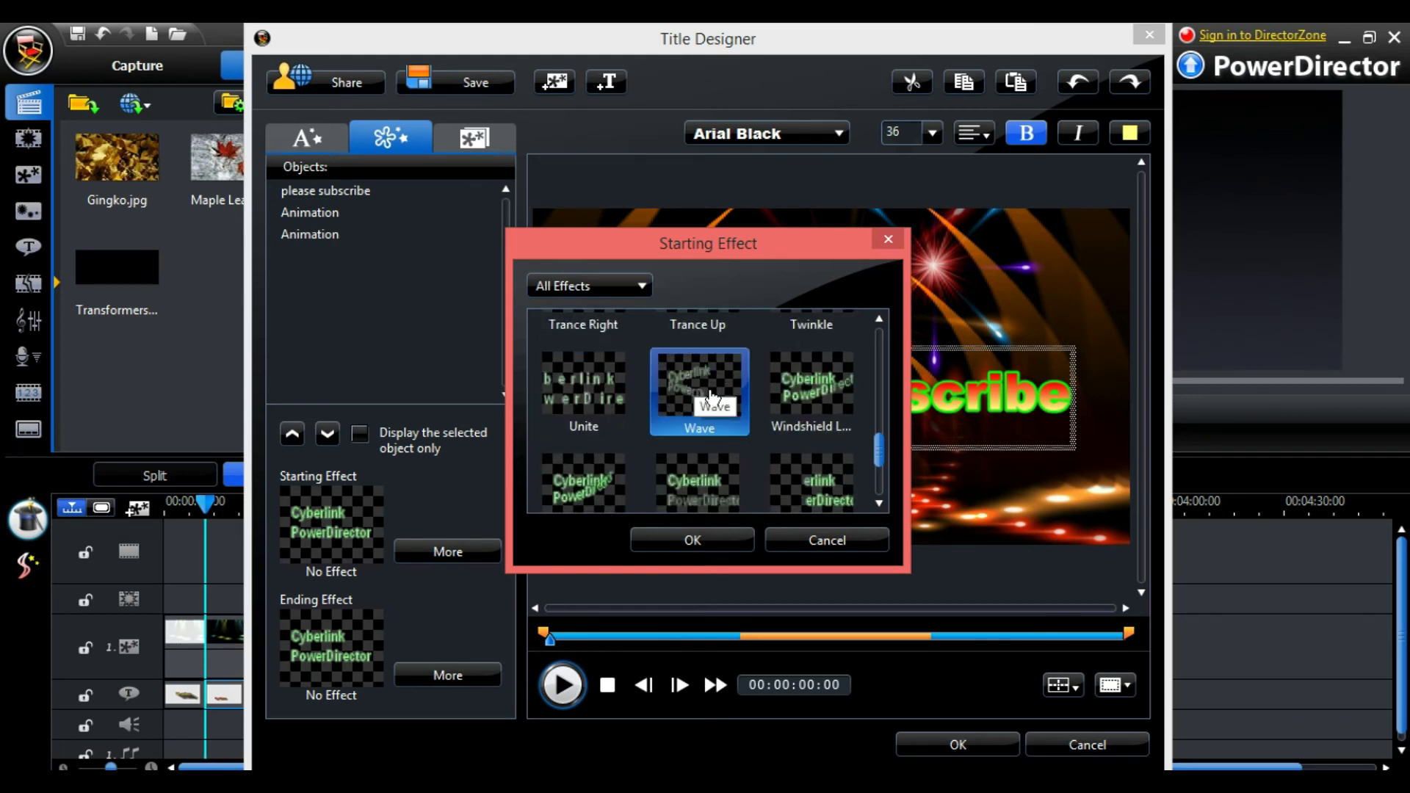
click(808, 393)
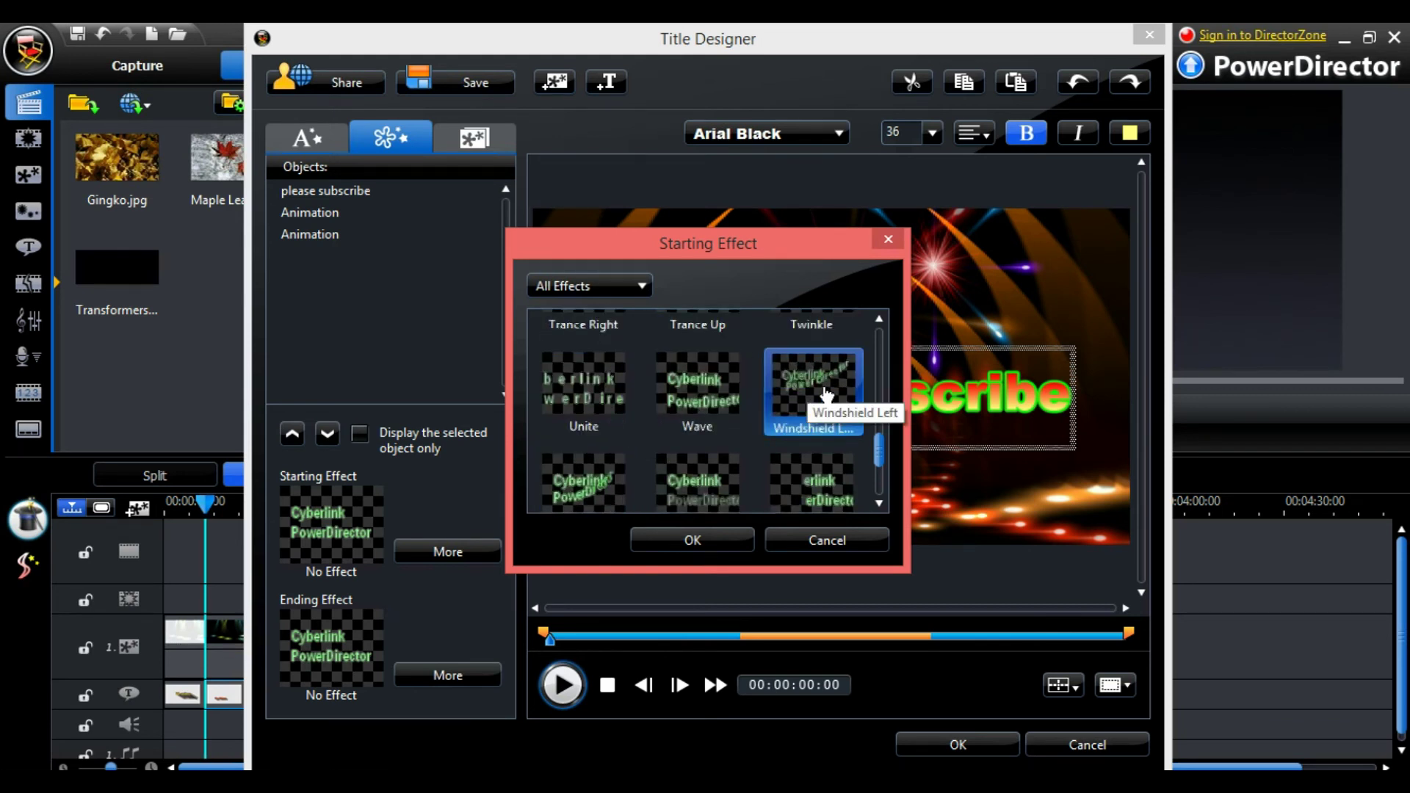
scroll(827, 397, up, 1)
click(713, 383)
click(606, 381)
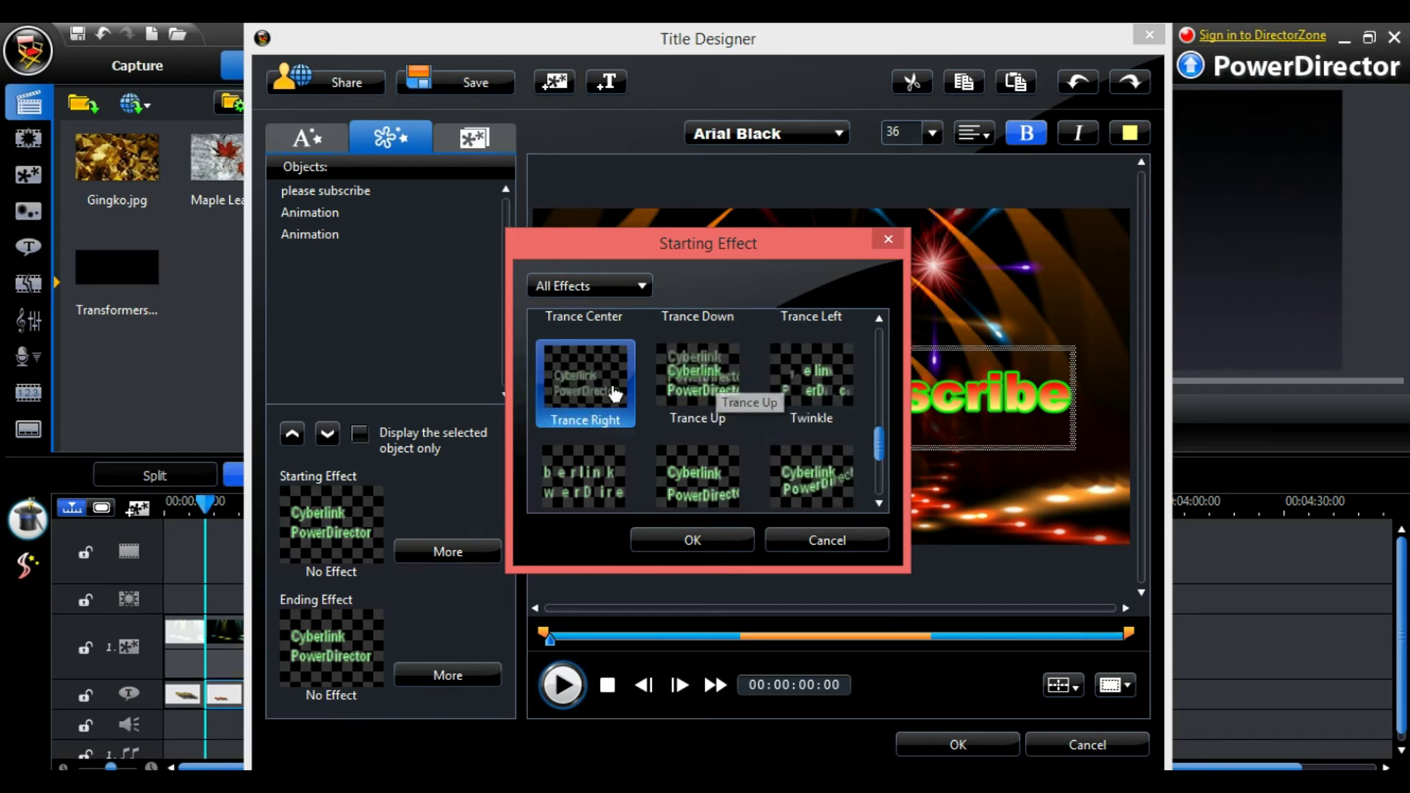
scroll(607, 393, up, 1)
click(690, 381)
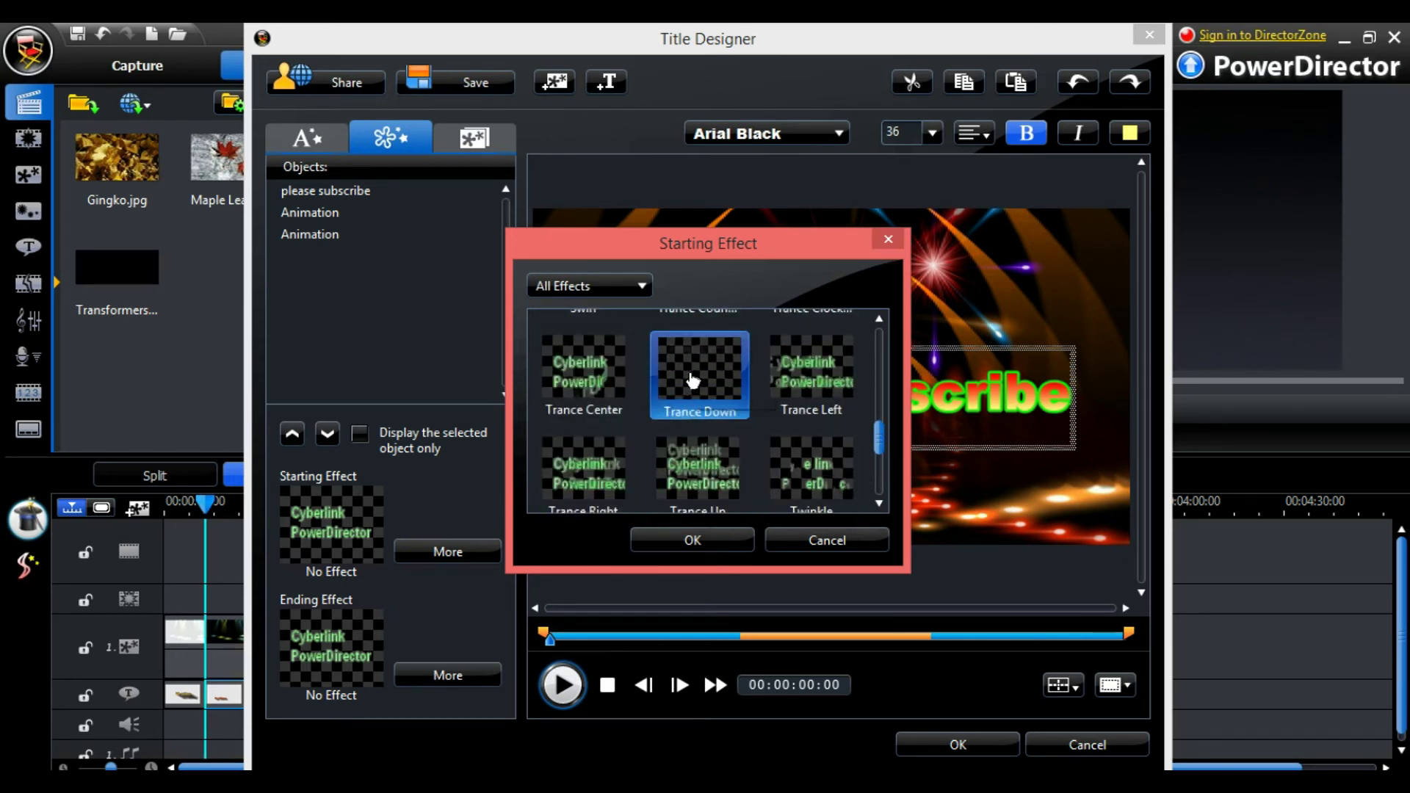
click(780, 382)
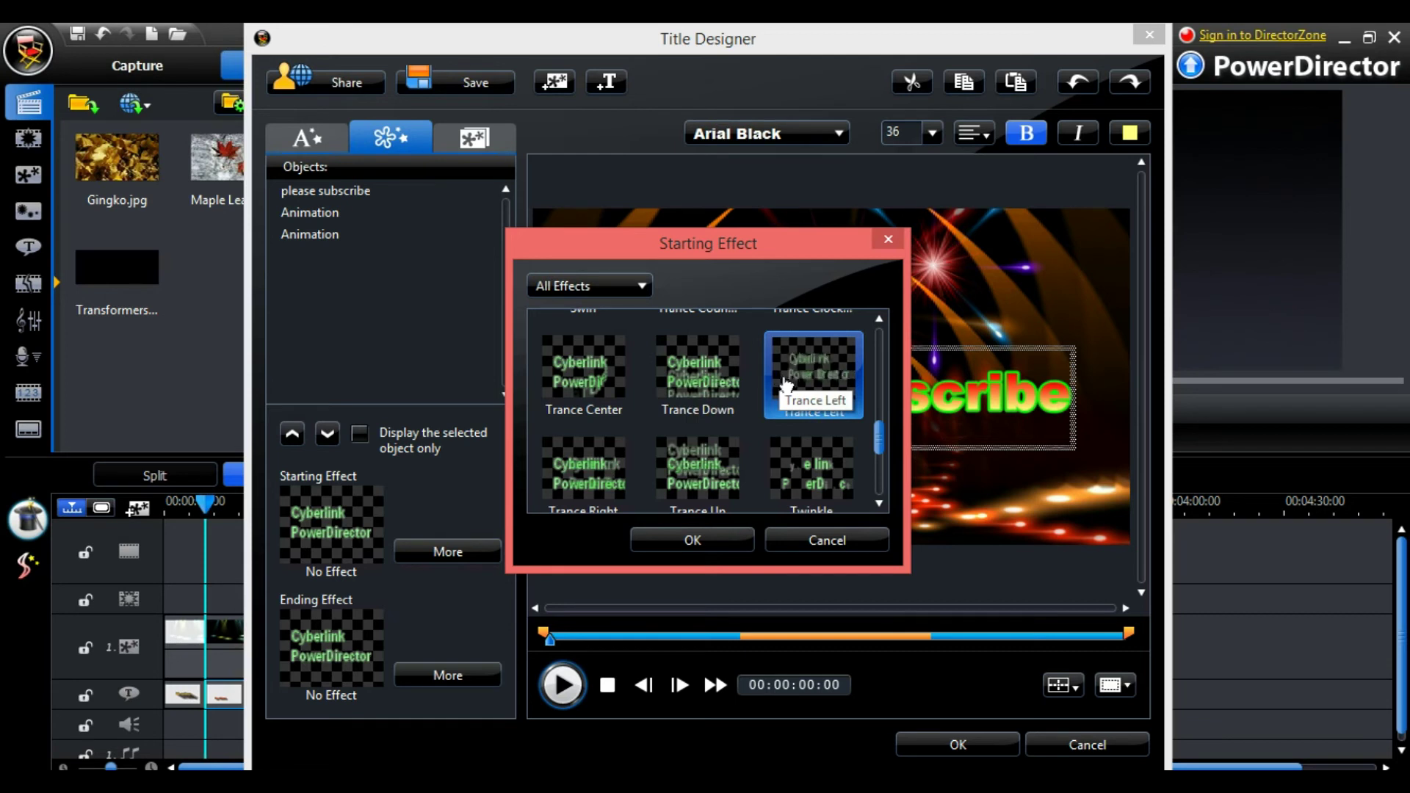
scroll(780, 381, up, 1)
click(790, 383)
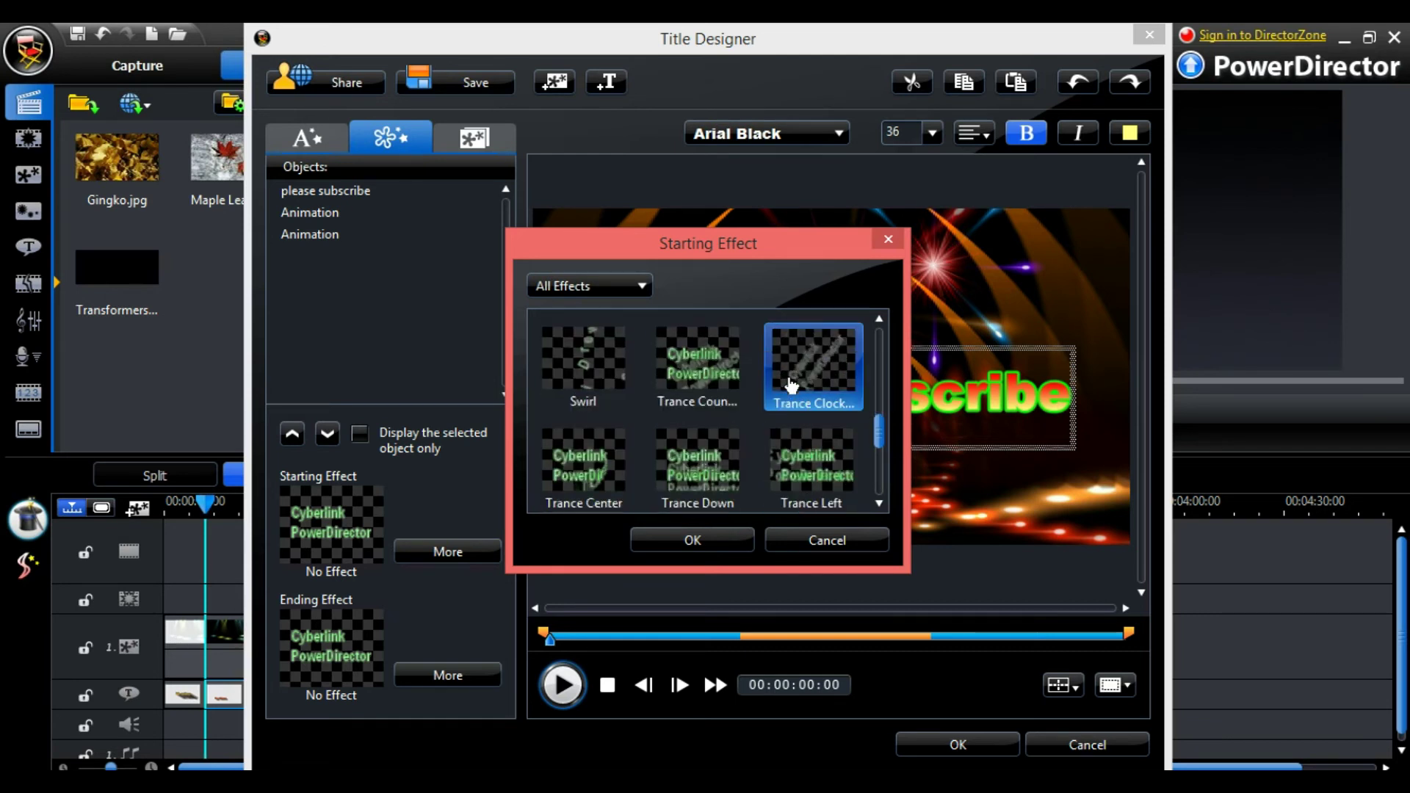
click(709, 376)
click(614, 381)
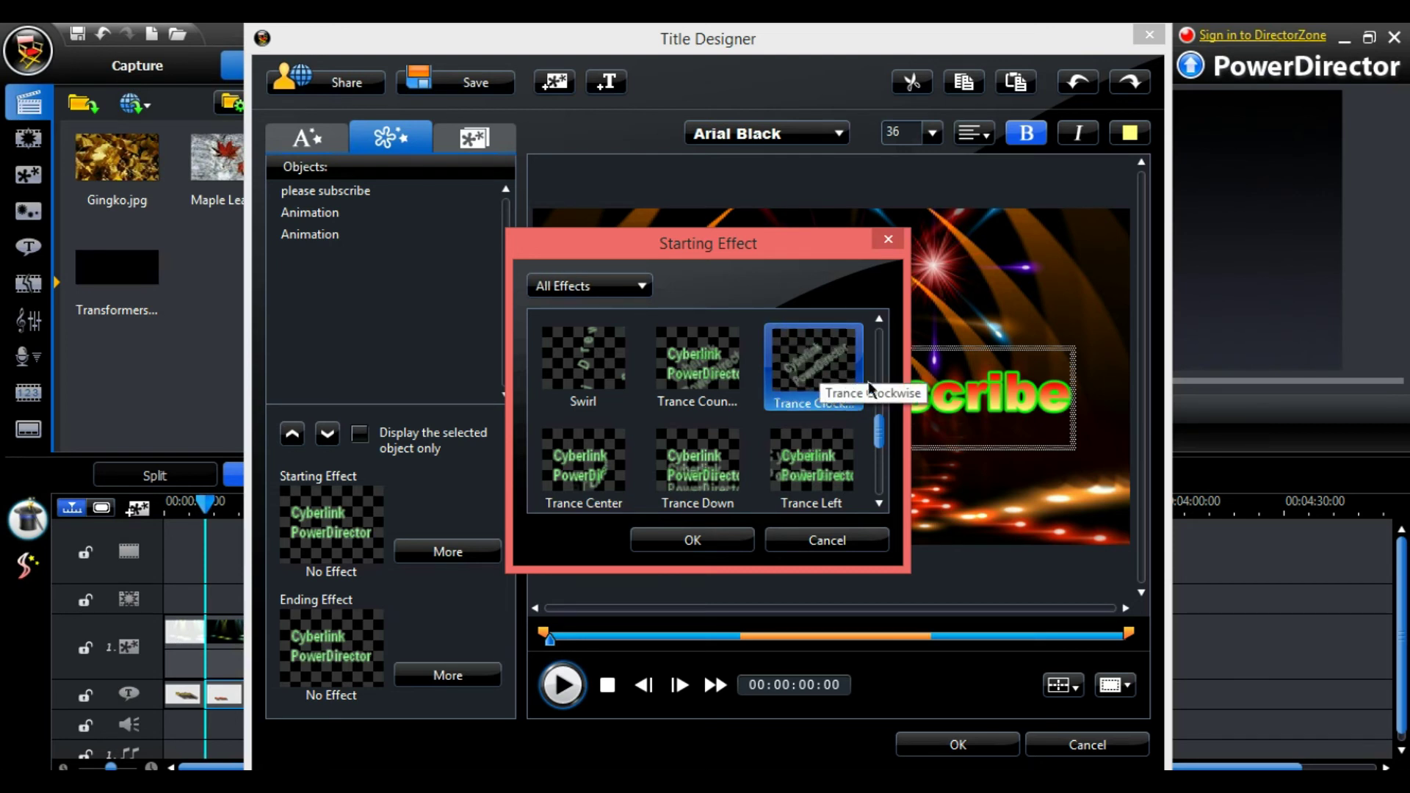
Apply the Rotate Clockwise starting effect to the "please subscribe" text.
scroll(823, 378, up, 2)
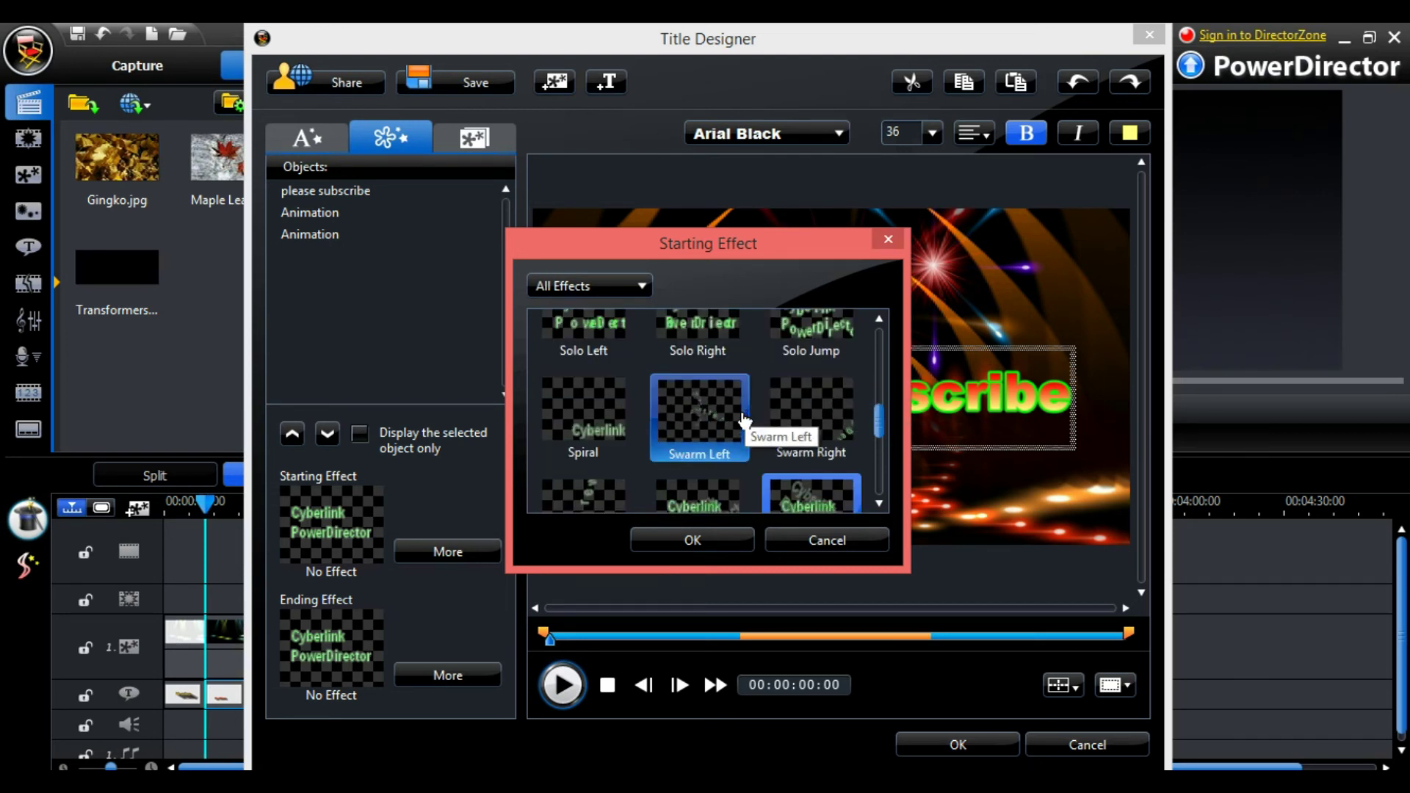
scroll(600, 411, up, 1)
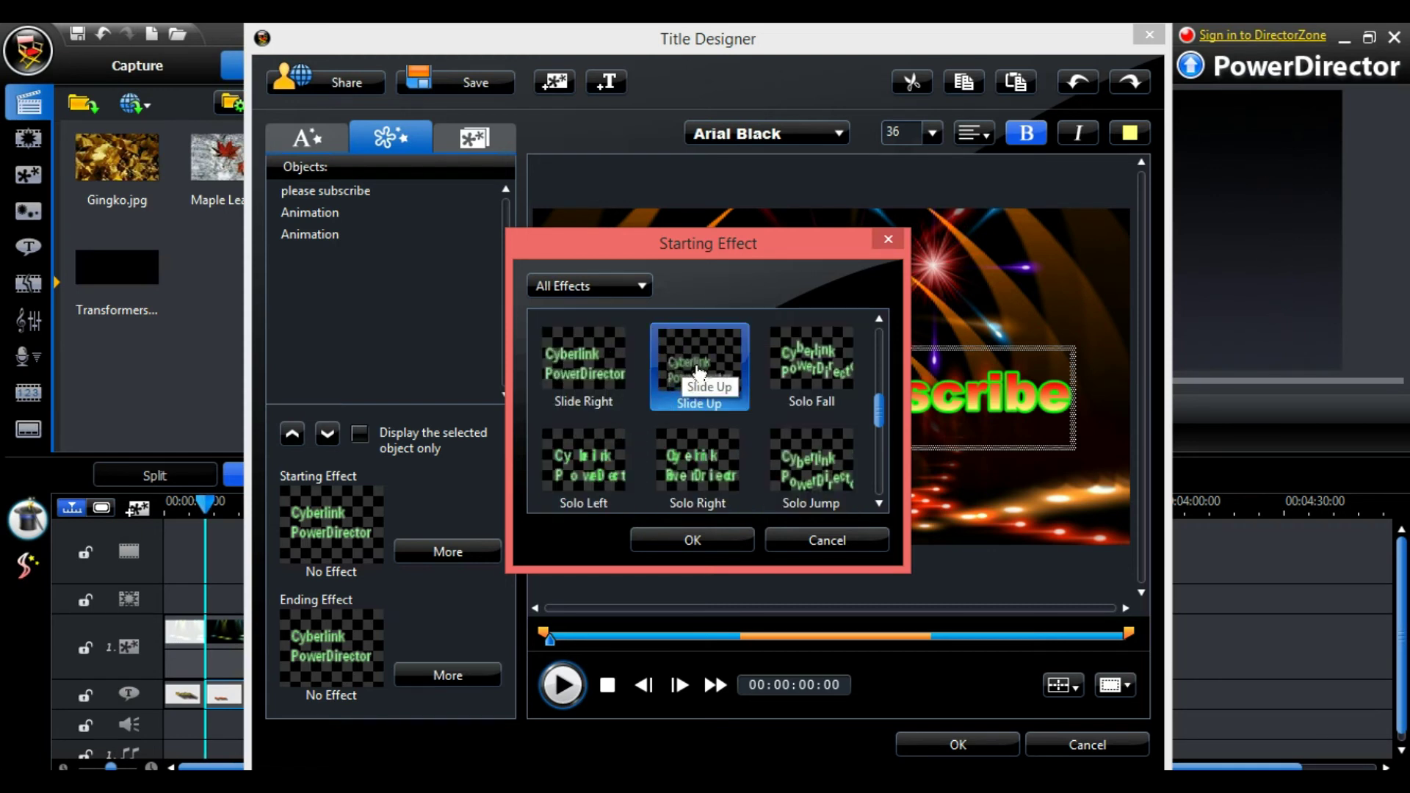
scroll(814, 374, up, 2)
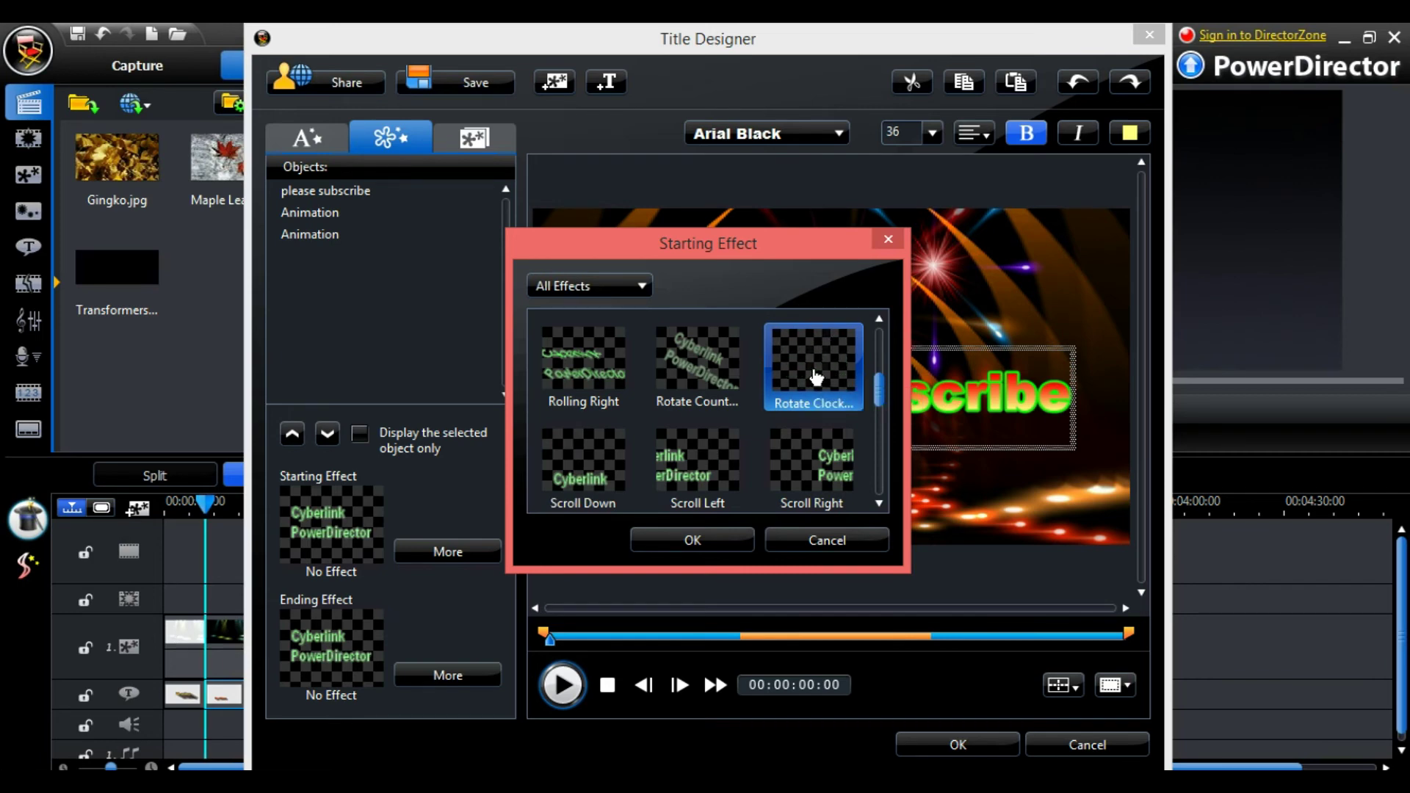
click(784, 398)
click(689, 538)
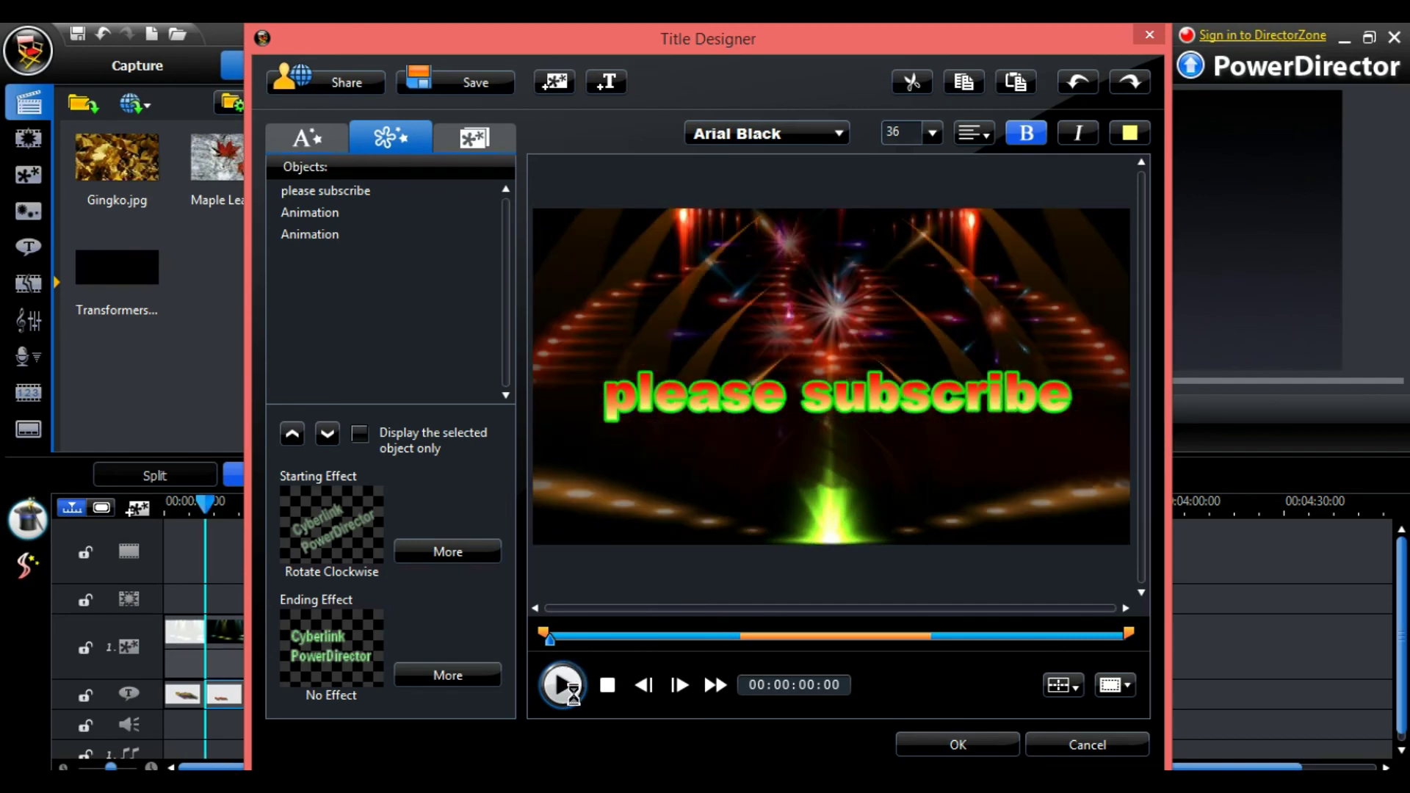
Play the title preview, pausing and resuming it, to check the Rotate Clockwise starting animation.
click(563, 685)
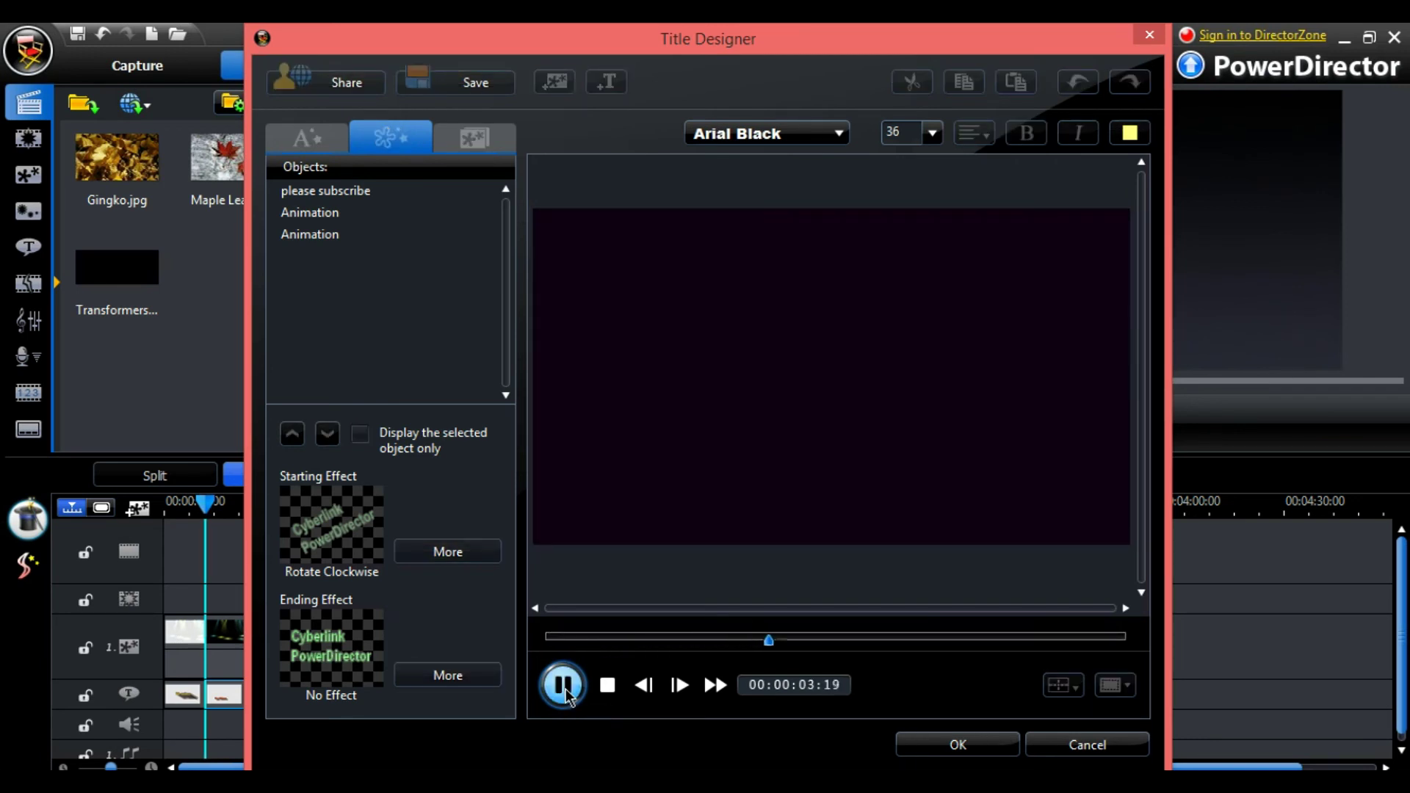
click(563, 685)
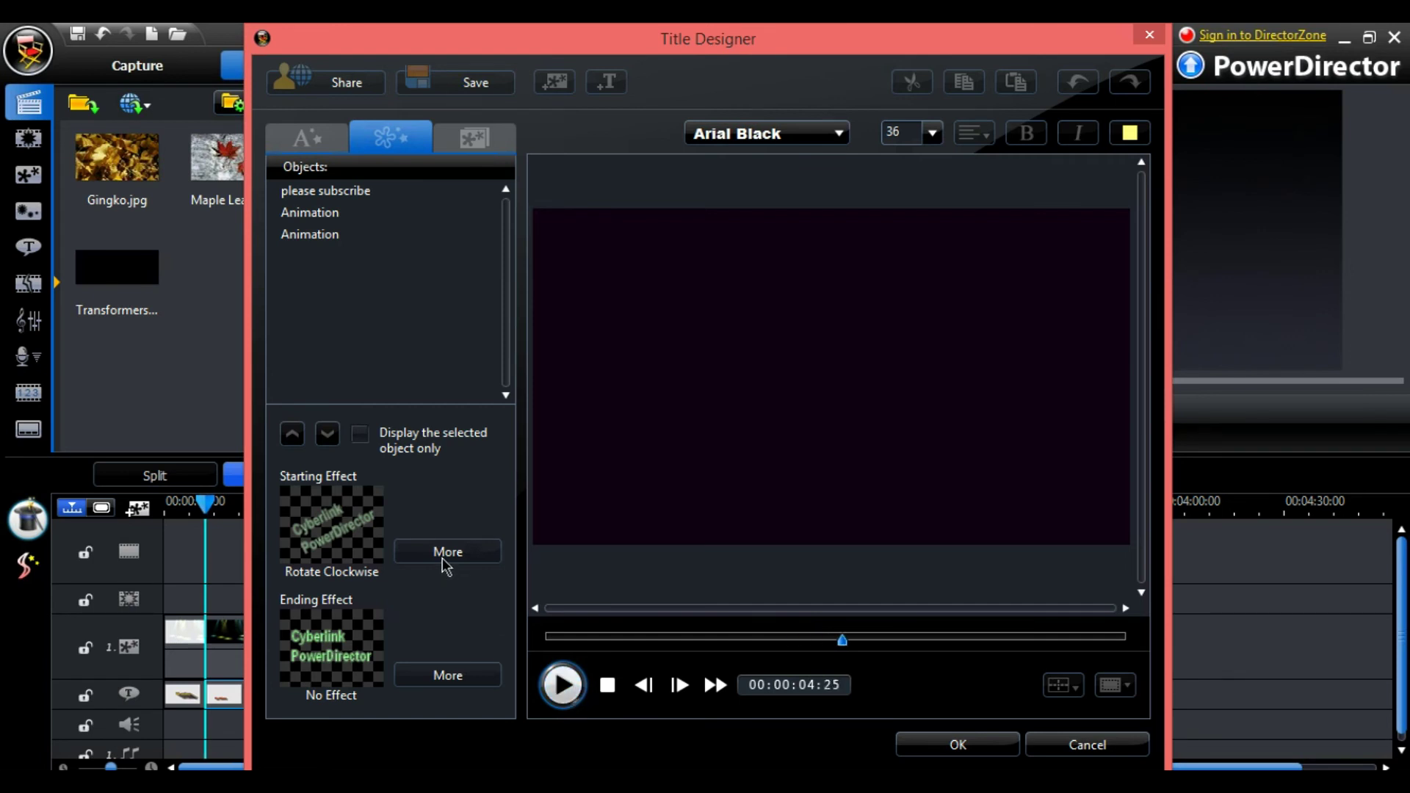
click(562, 686)
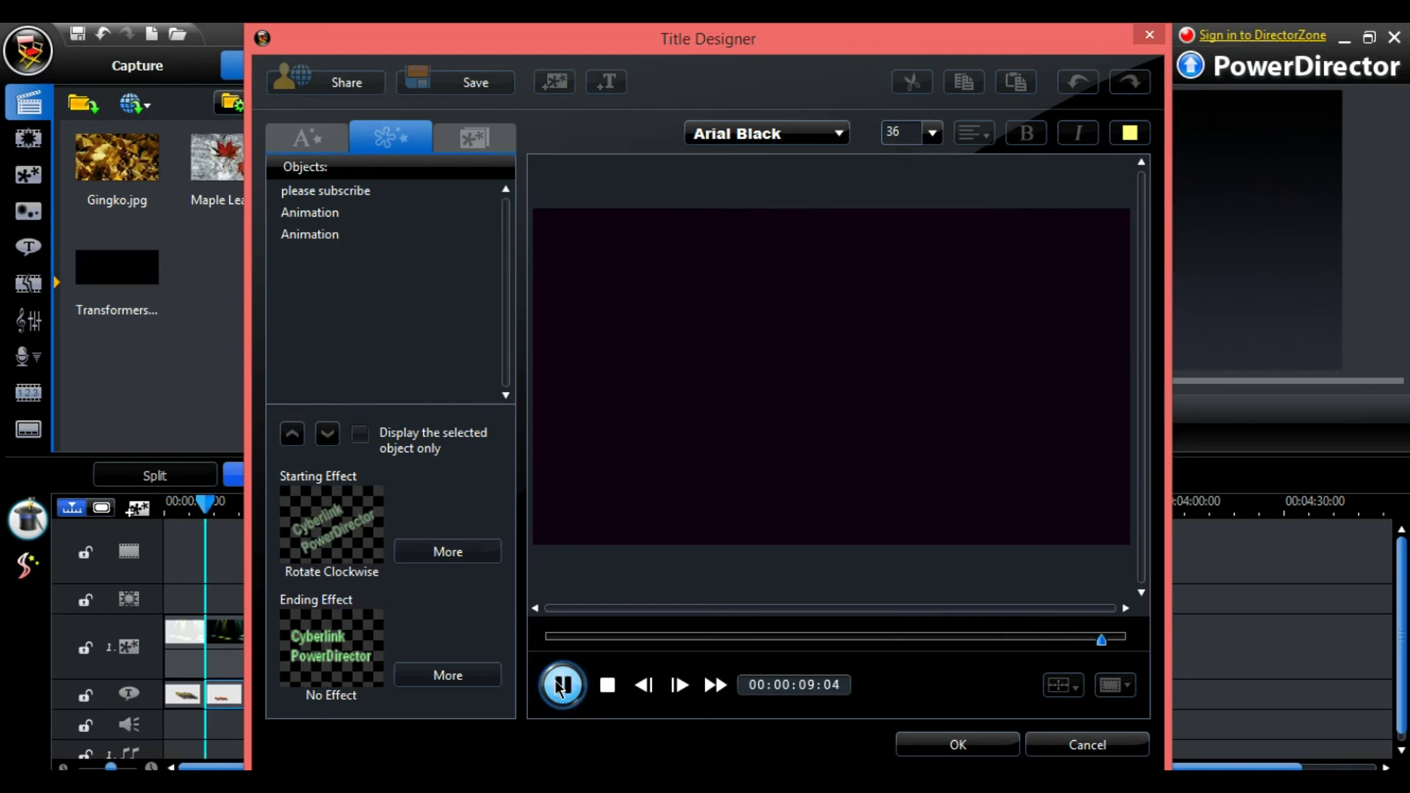
Set the starting effect of the "please subscribe" text to Swarm Left.
click(445, 552)
drag(874, 343, 879, 439)
click(849, 406)
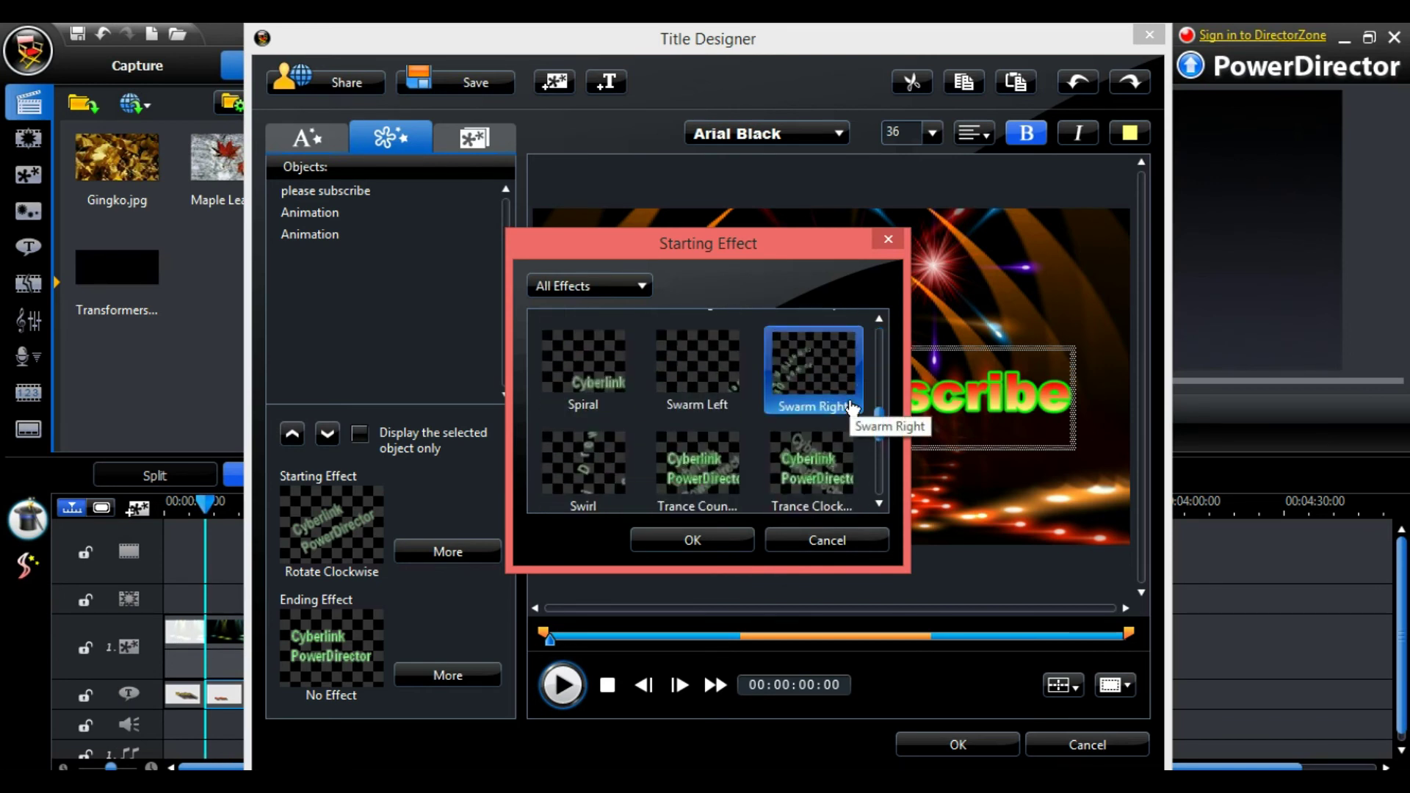
click(734, 390)
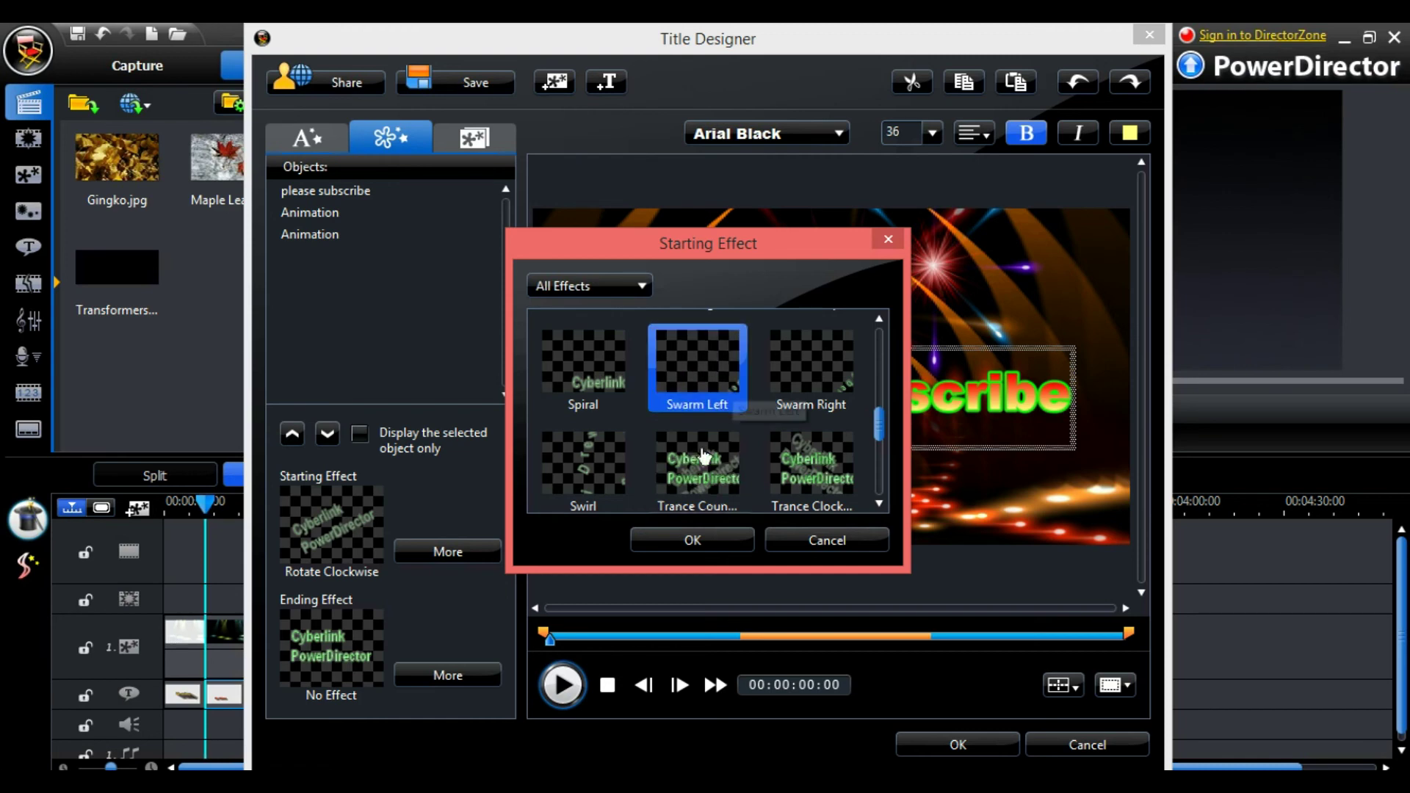
click(687, 539)
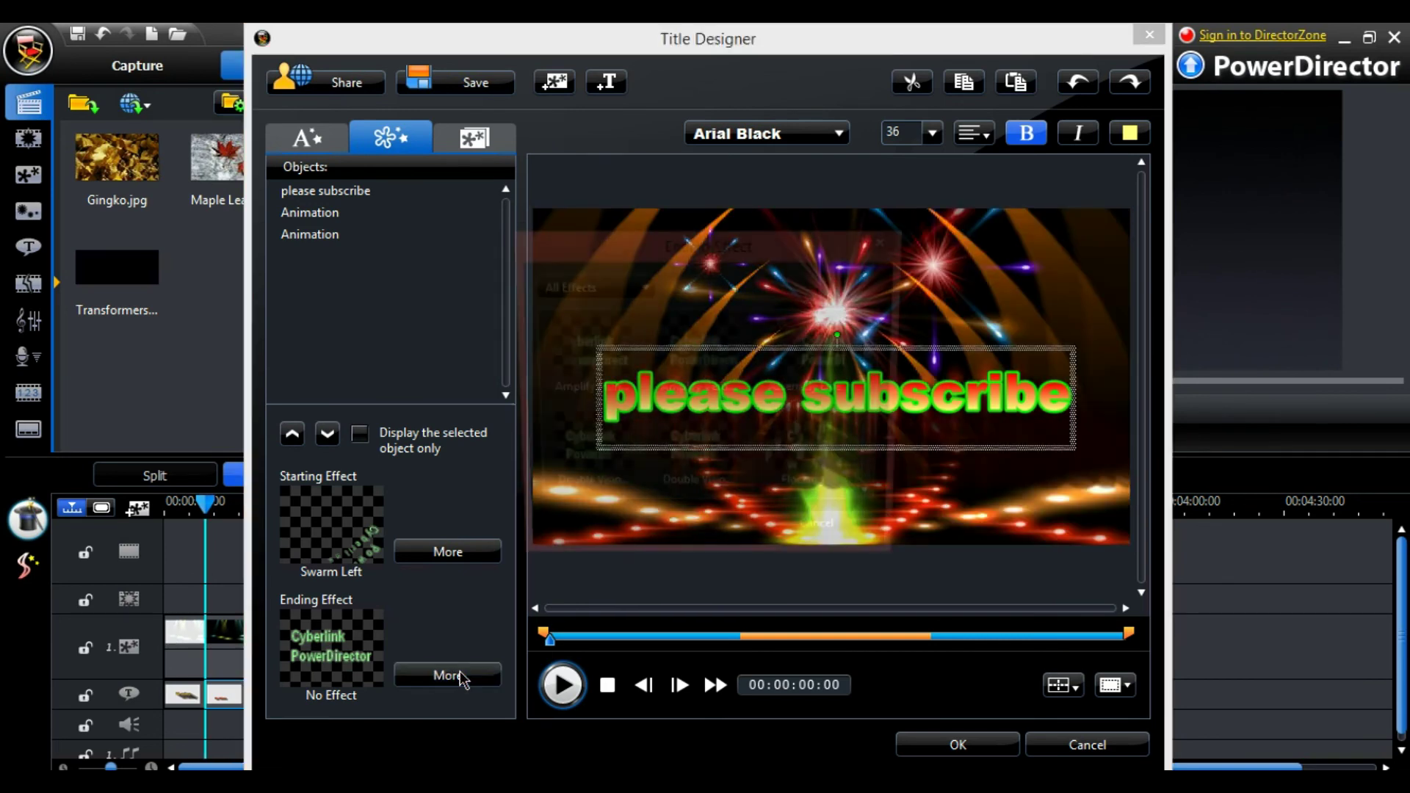
Set the ending effect of the "please subscribe" text to Perspective Scroll and save the title back to the timeline.
click(461, 676)
drag(882, 351, 896, 484)
click(850, 427)
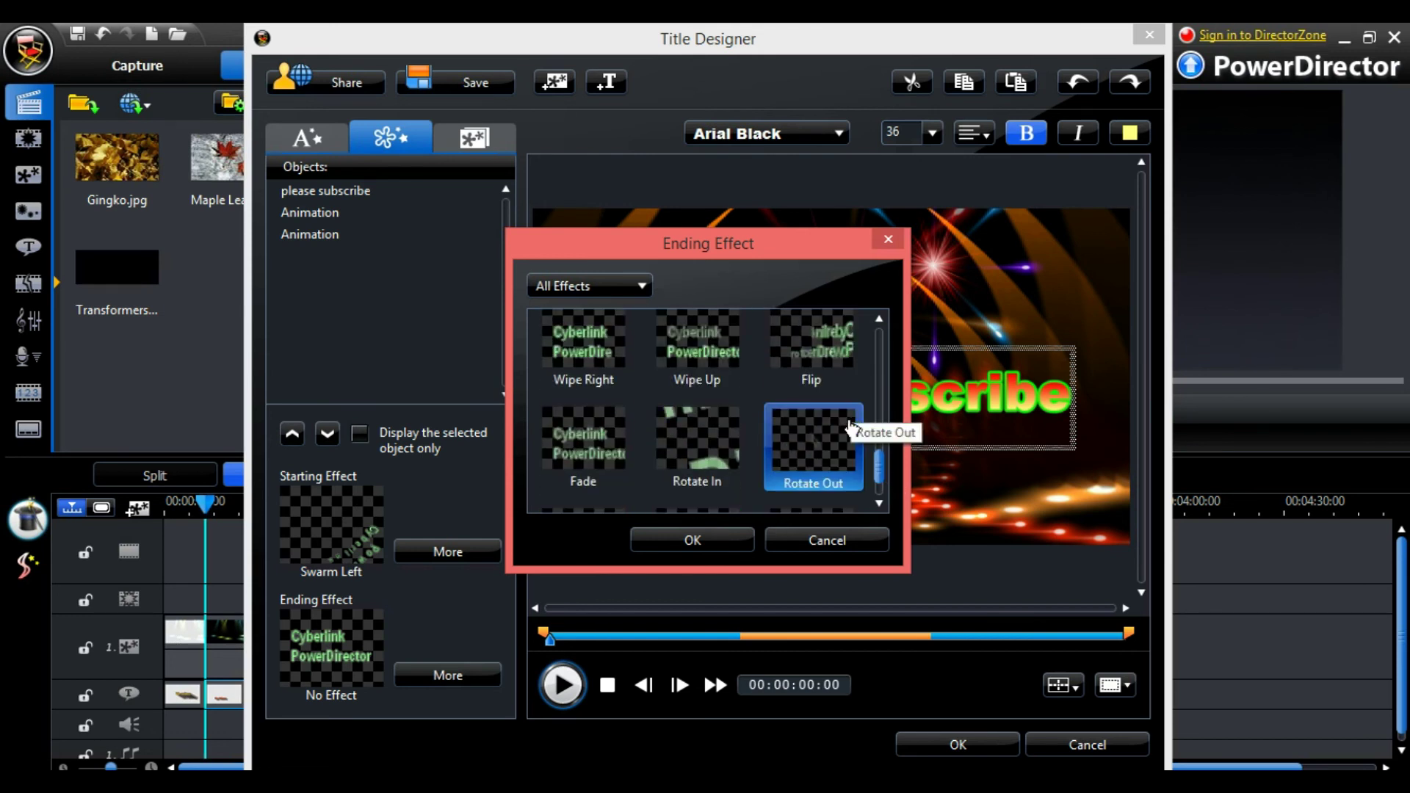
scroll(850, 428, down, 1)
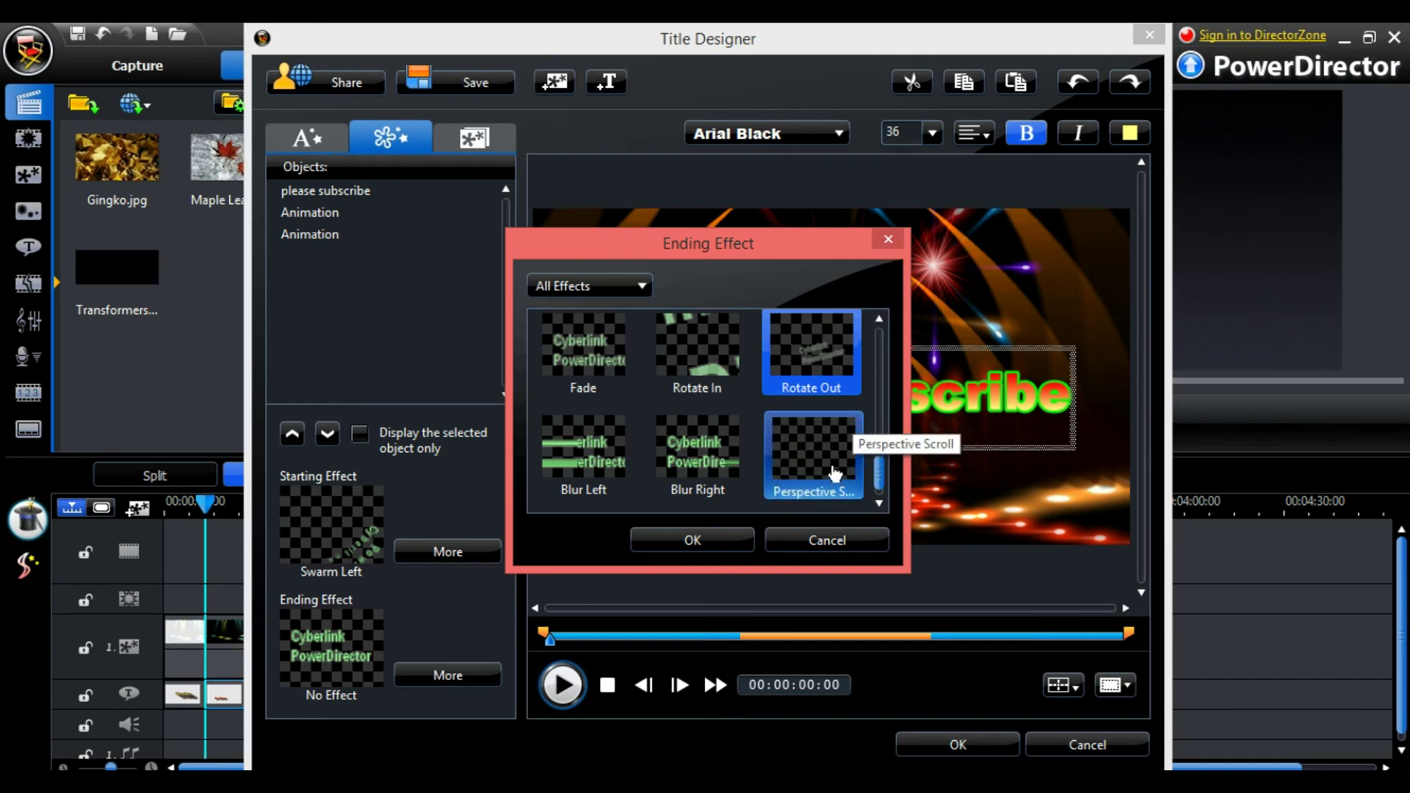
scroll(835, 473, down, 1)
scroll(835, 464, up, 1)
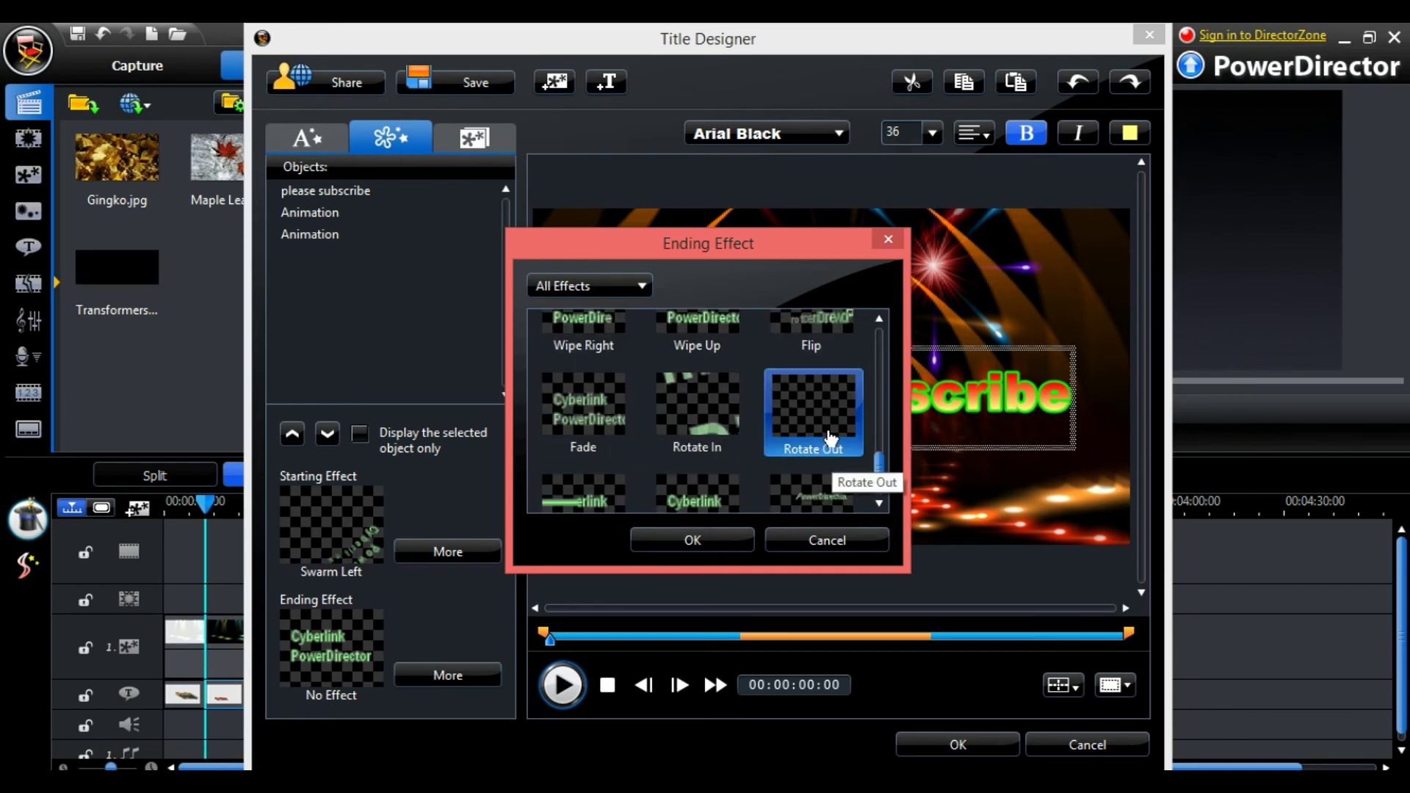
click(811, 491)
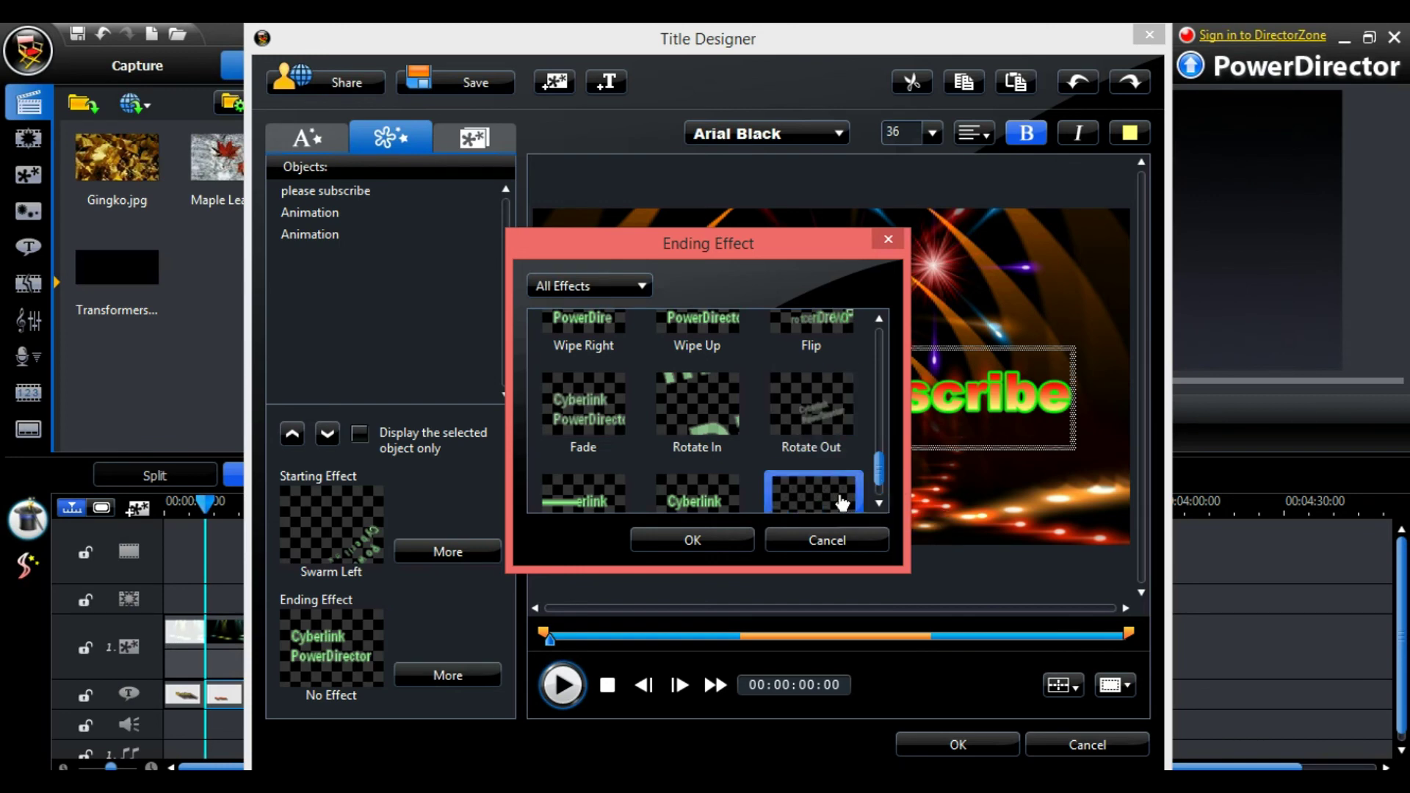
click(733, 540)
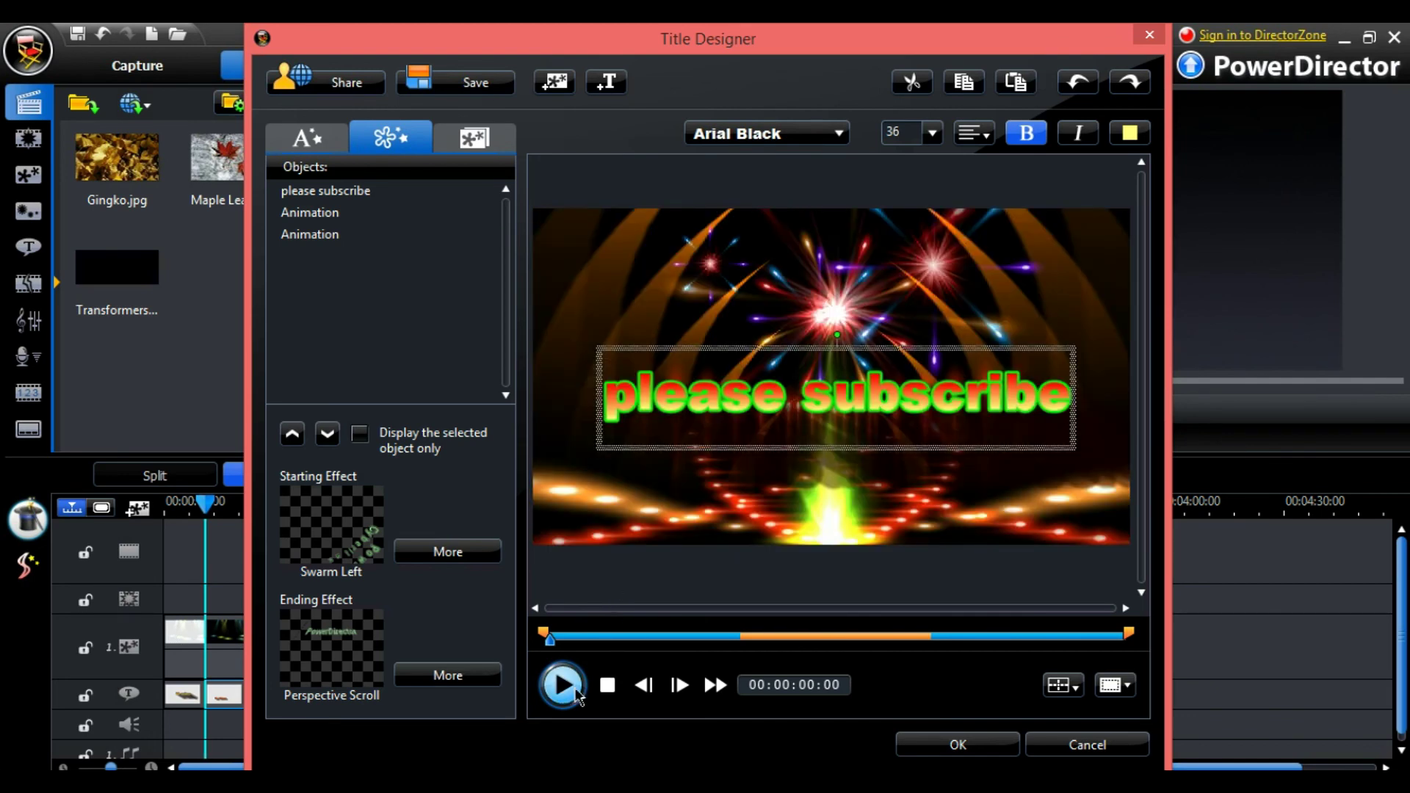
click(956, 745)
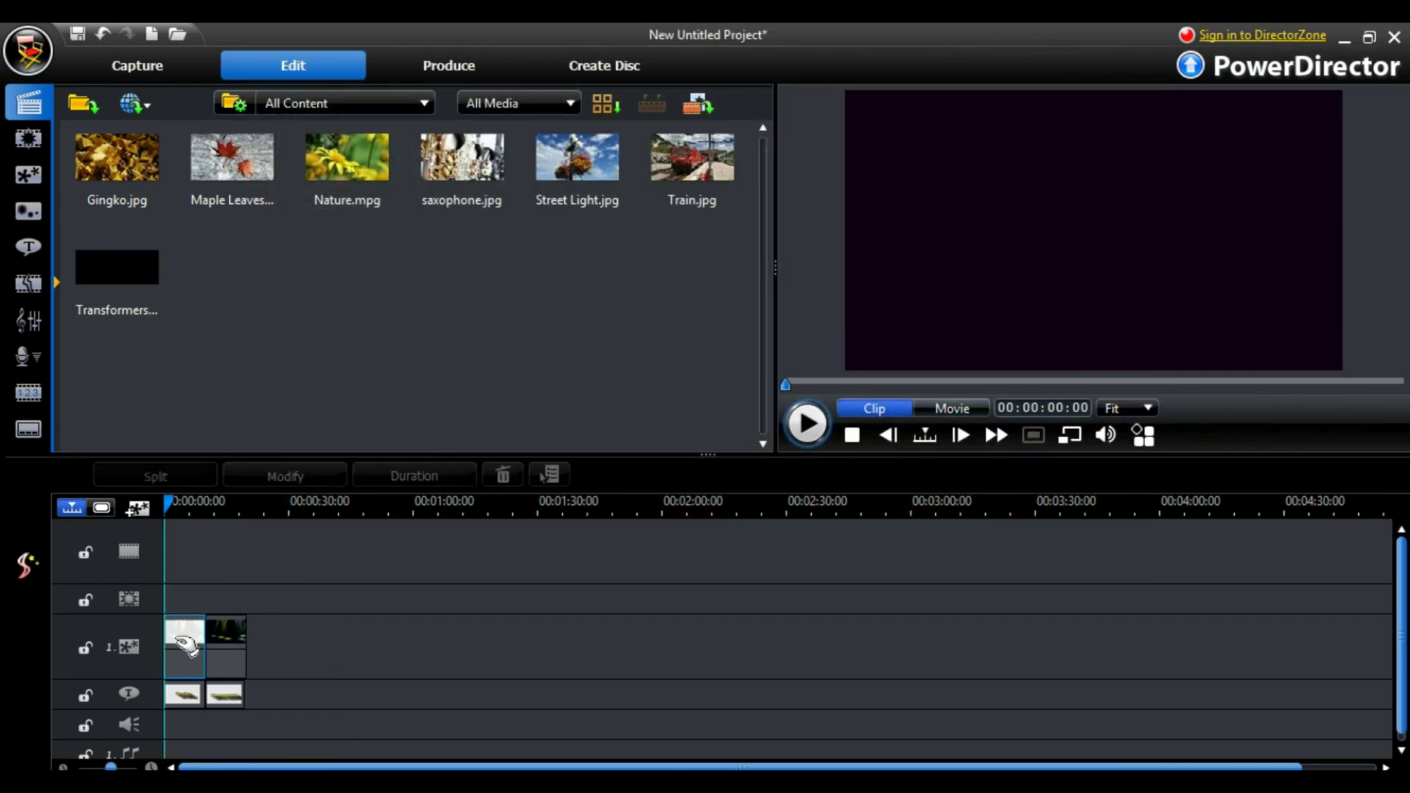
Insert the Transformers sound effects.mp4 clip at the start of the video track.
click(126, 294)
drag(126, 293, 268, 510)
drag(416, 577, 426, 558)
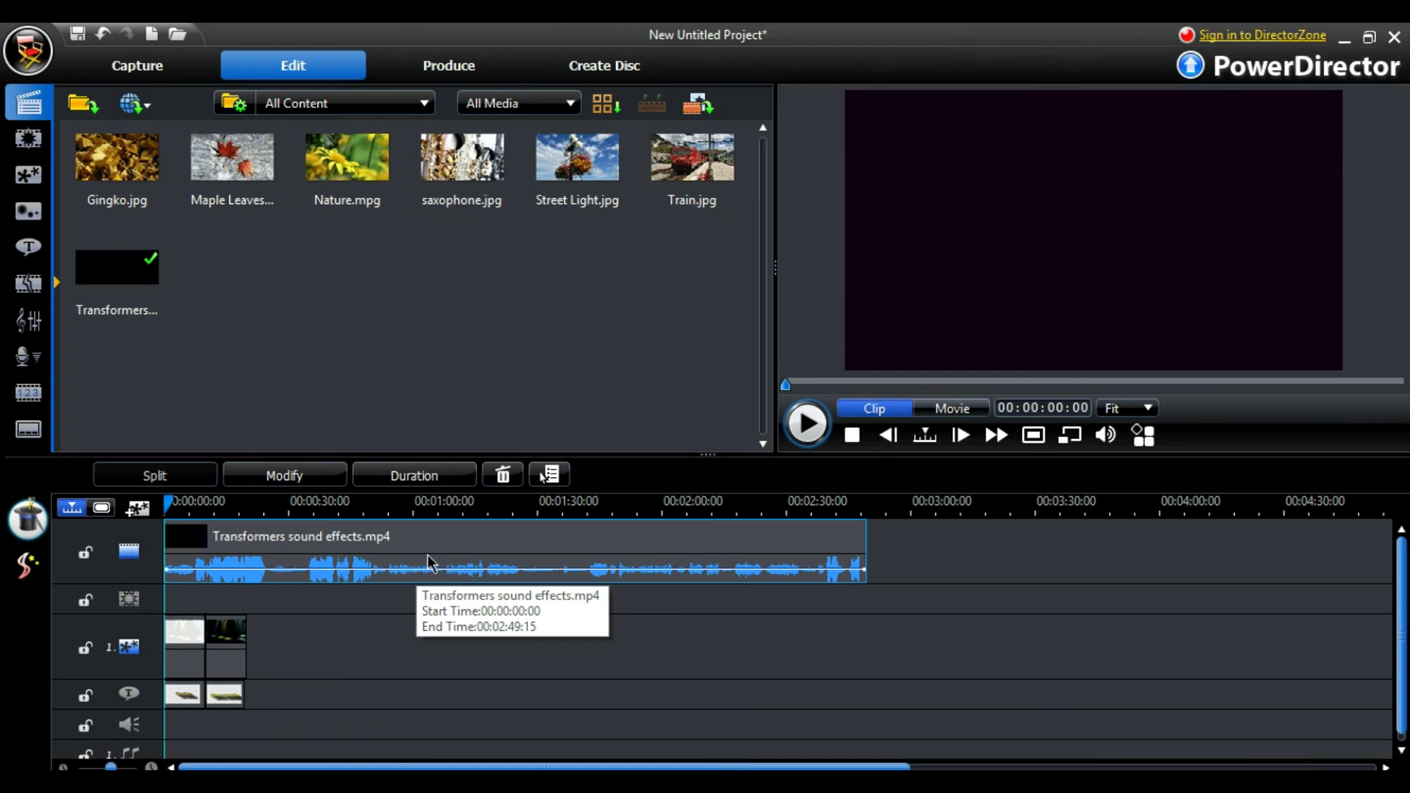
Split the audio of the Transformers sound effects.mp4 clip from its video.
right_click(428, 554)
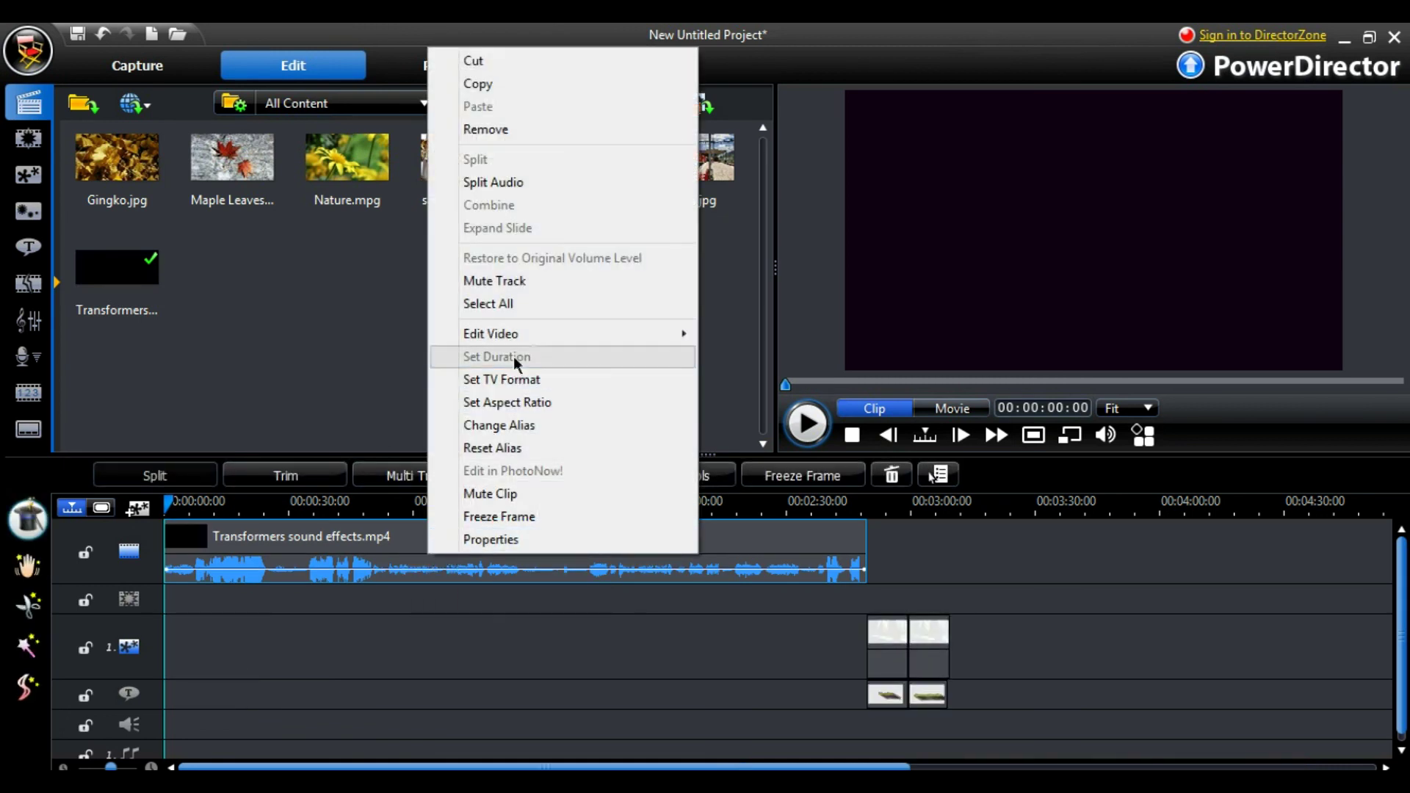
click(518, 185)
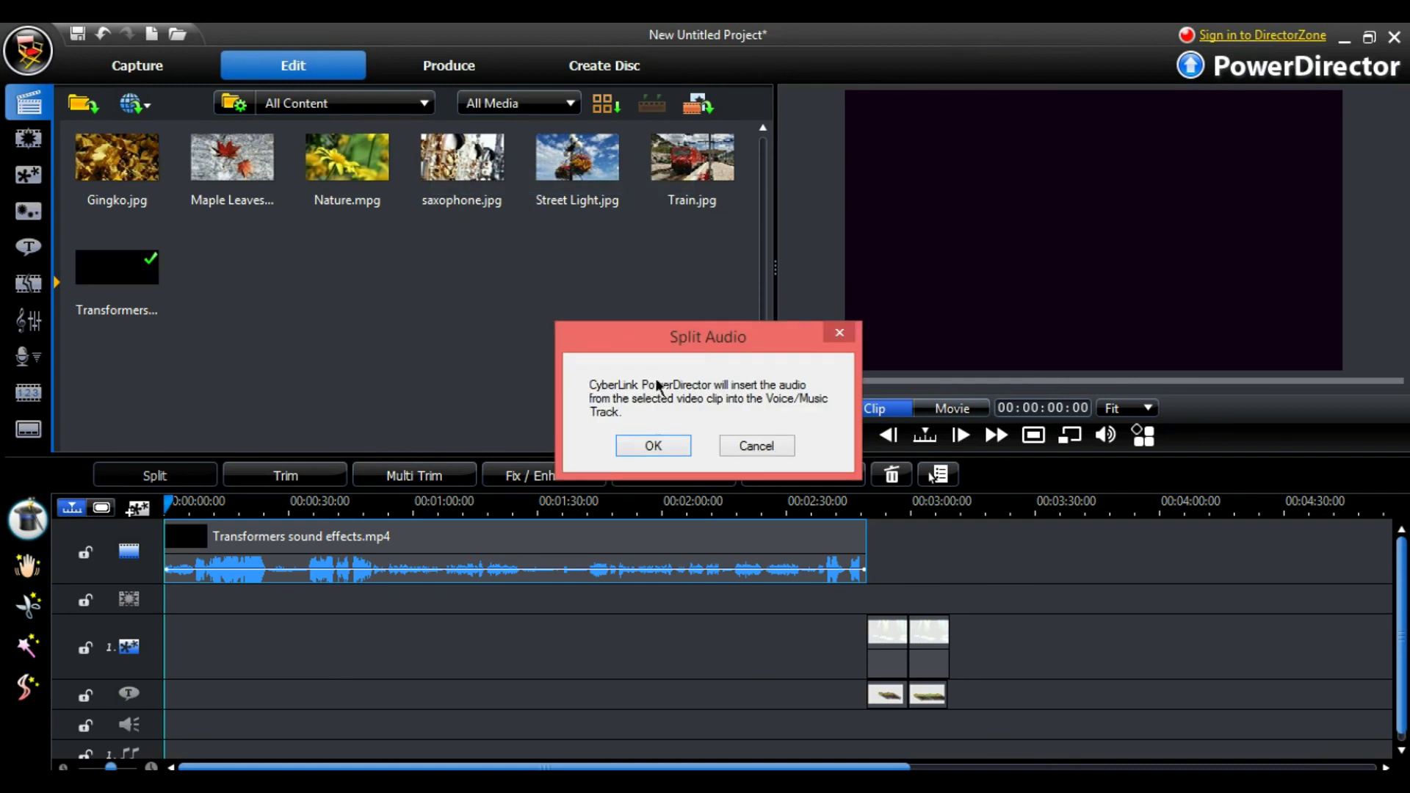
click(650, 446)
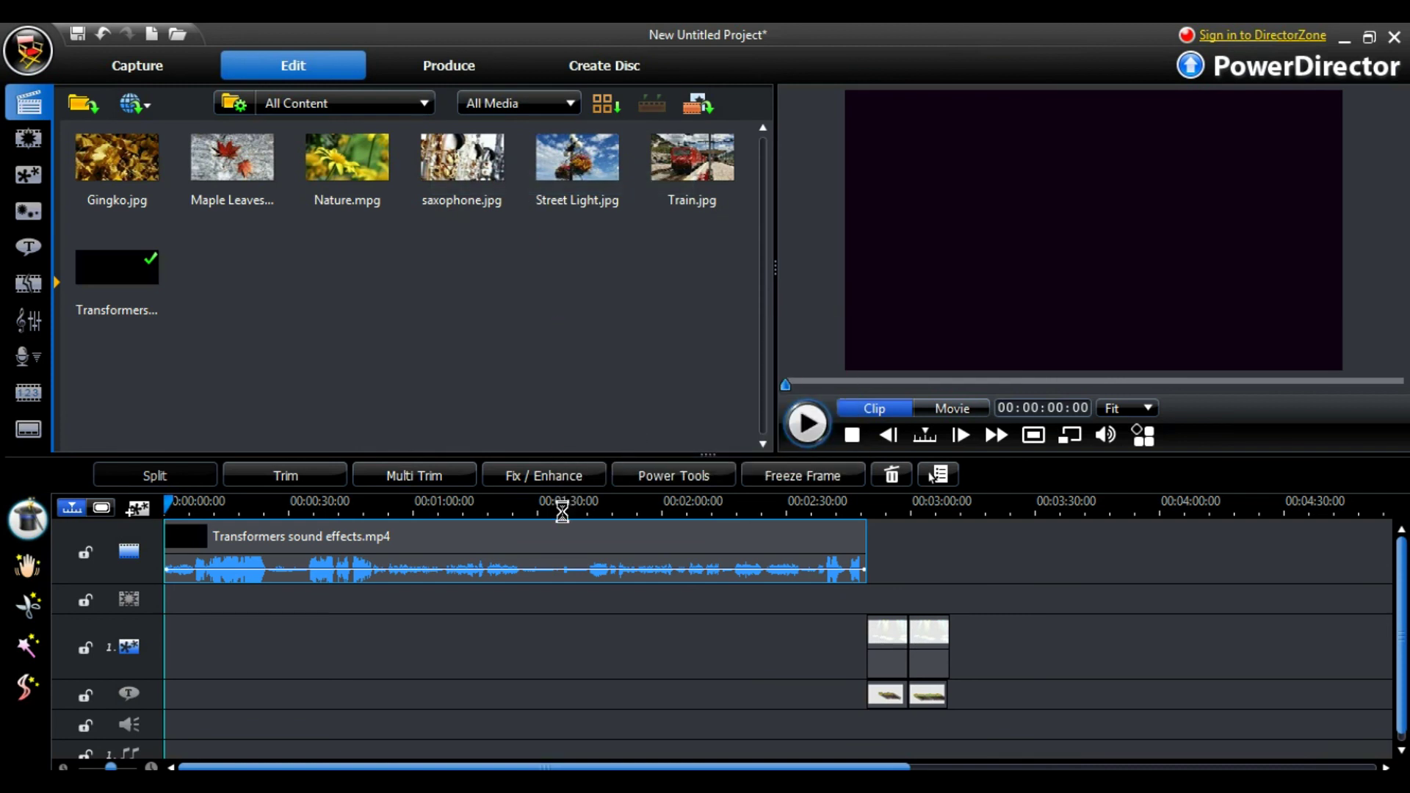